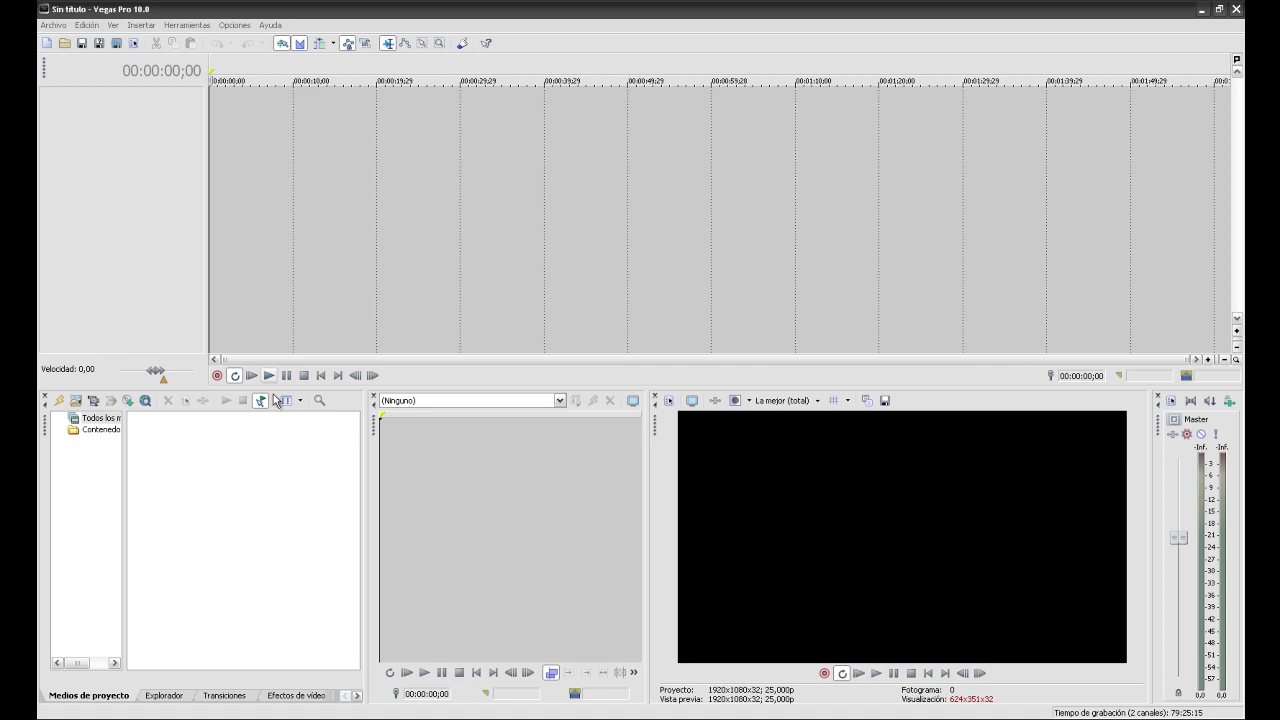
- Import the video GOPR1217.MP4 and the song 2. Almost Easy.mp3 into the project media
click(227, 466)
click(263, 402)
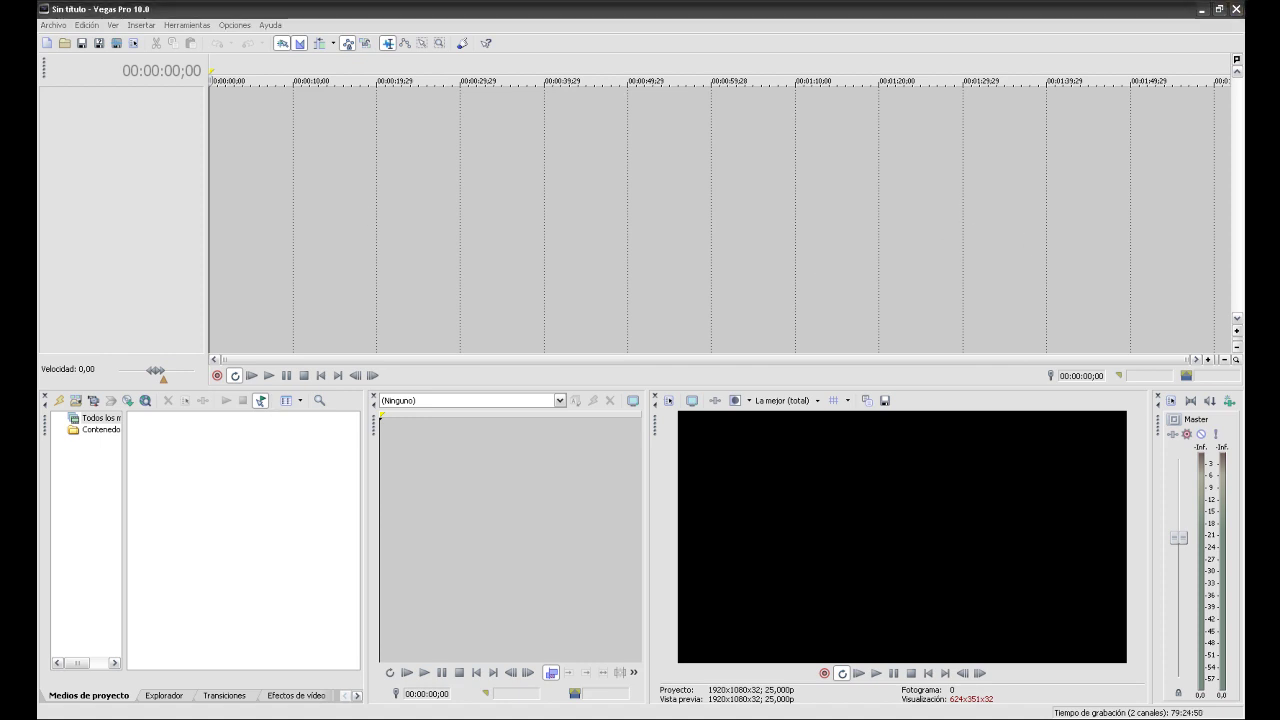
drag(286, 520, 232, 459)
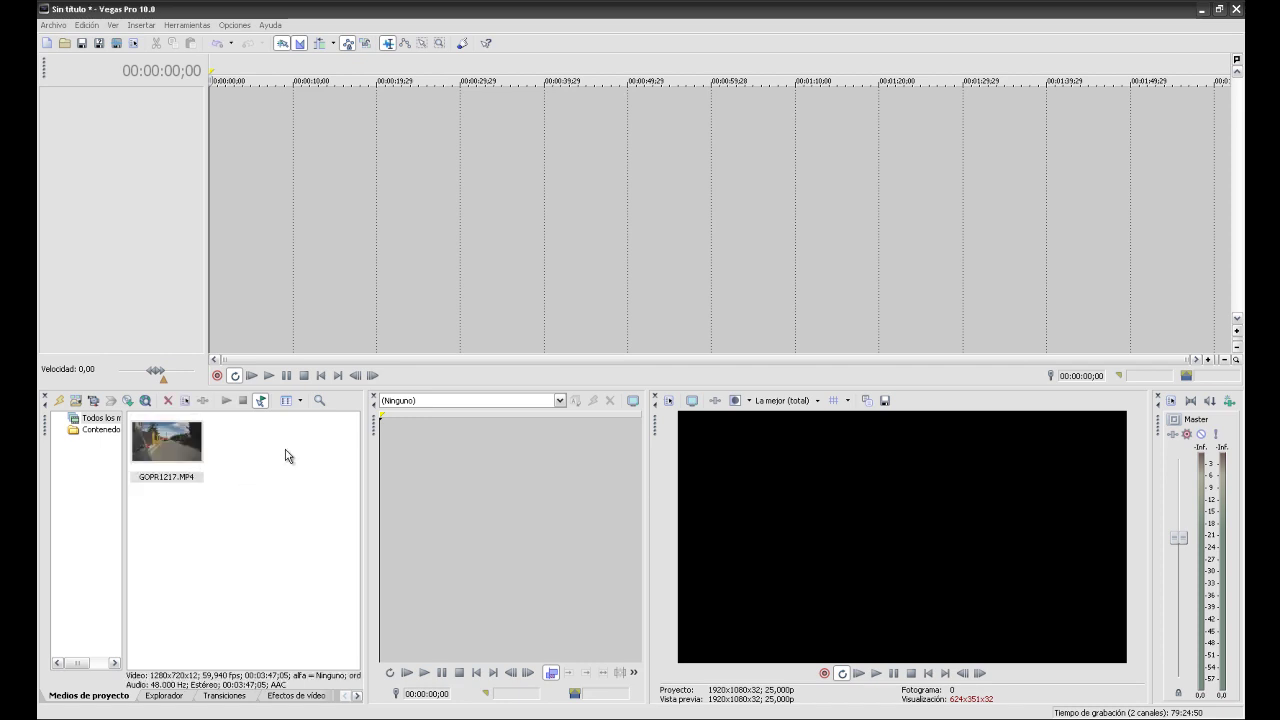
click(295, 229)
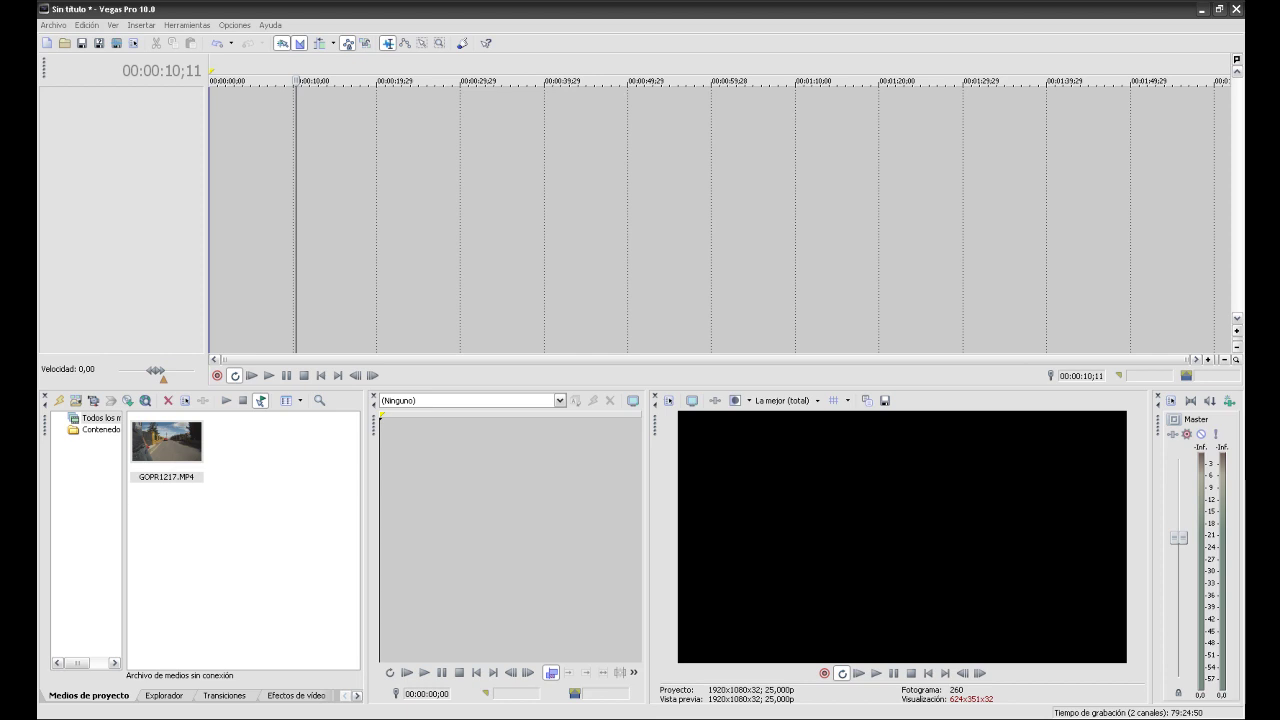
drag(291, 442, 234, 457)
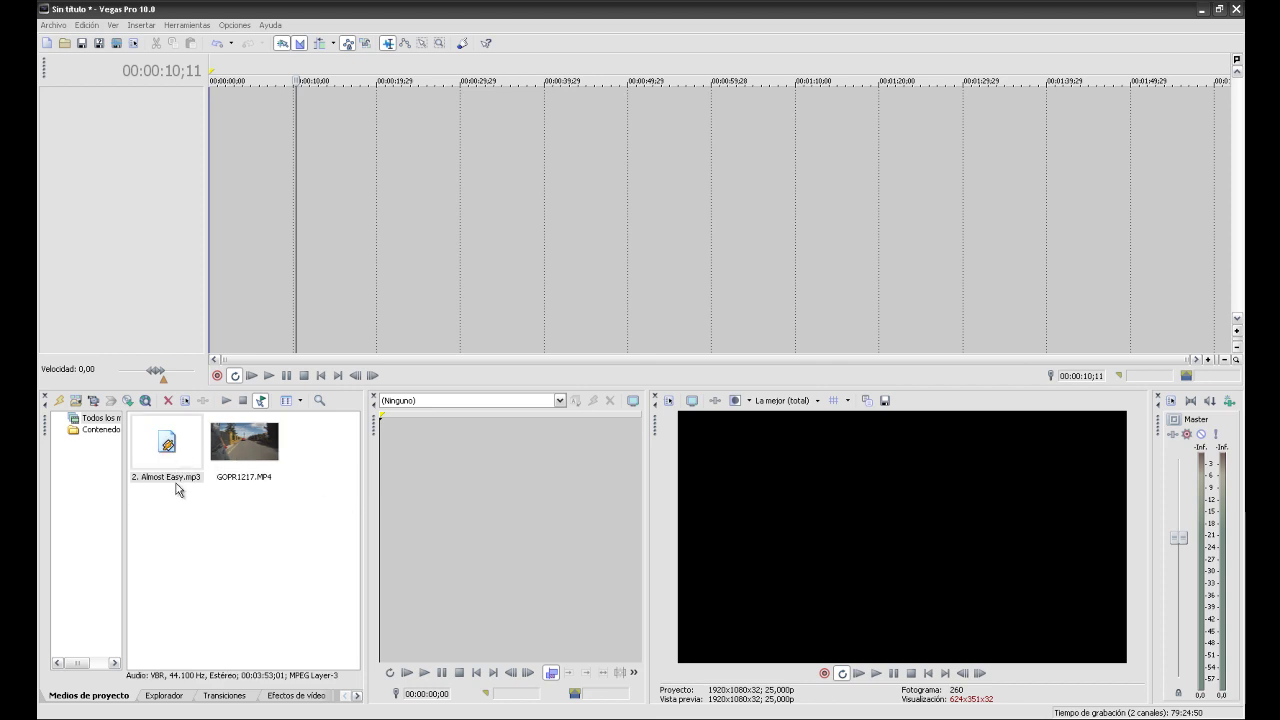
- Preview GOPR1217.MP4 briefly, then place it at the start of the empty timeline
double_click(251, 480)
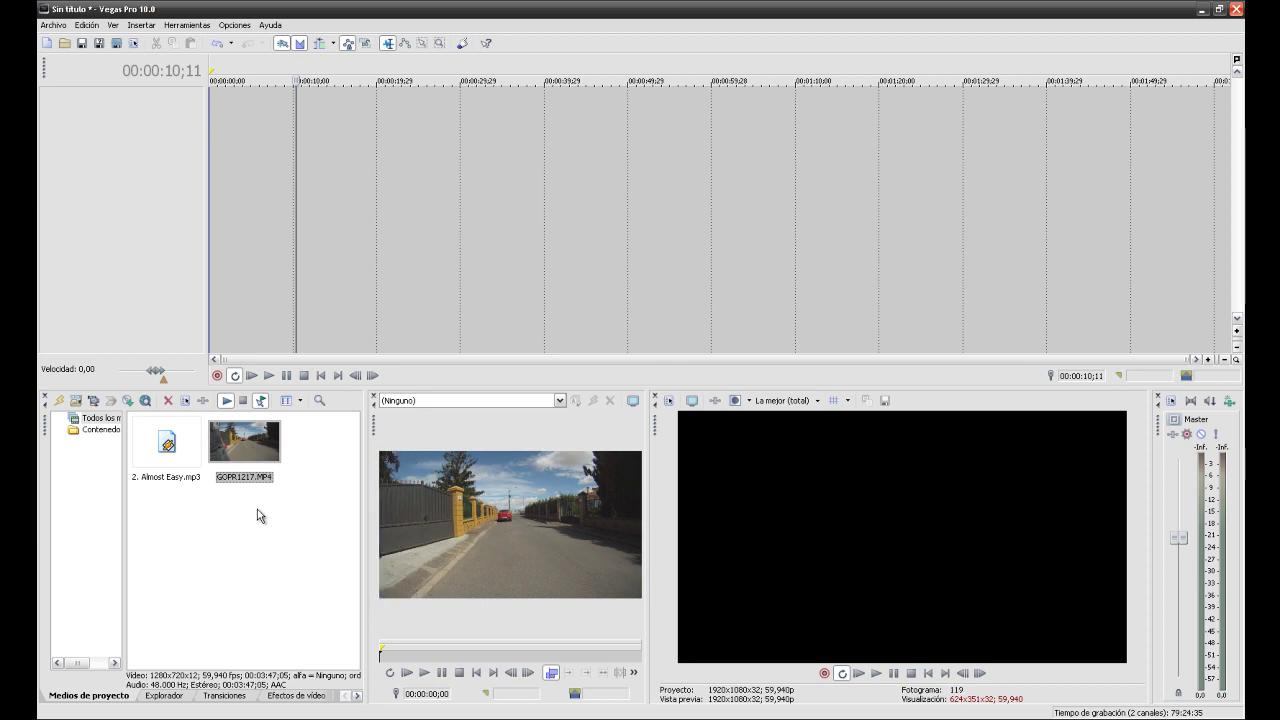
key(ctrl+z)
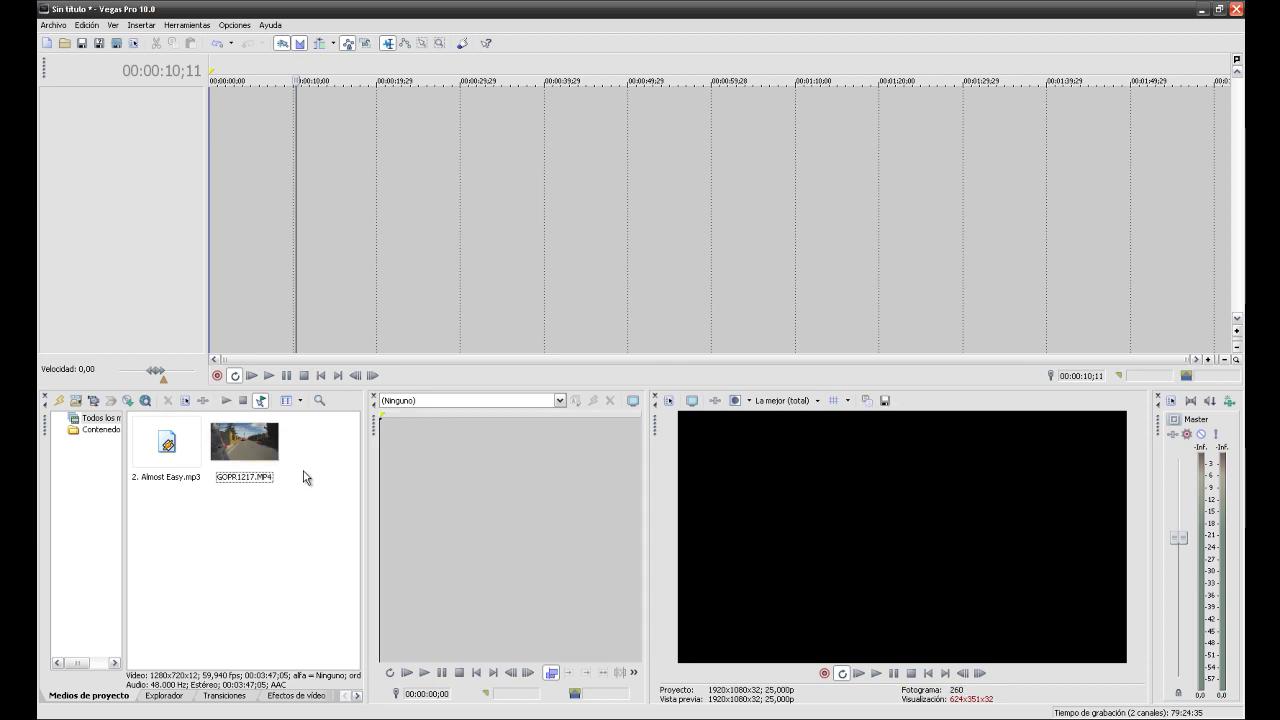
drag(253, 444, 182, 165)
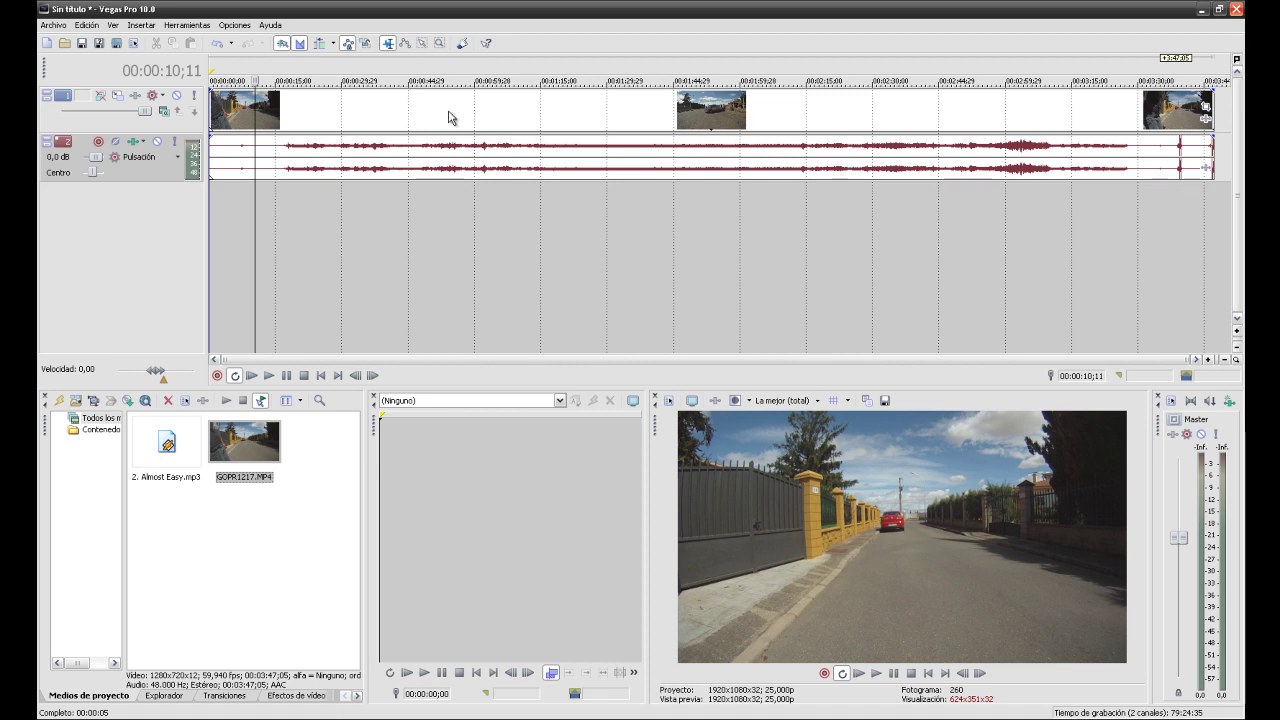
- Delete the audio track that belongs to the GOPR1217.MP4 clip, keeping only its video track
click(90, 127)
click(137, 179)
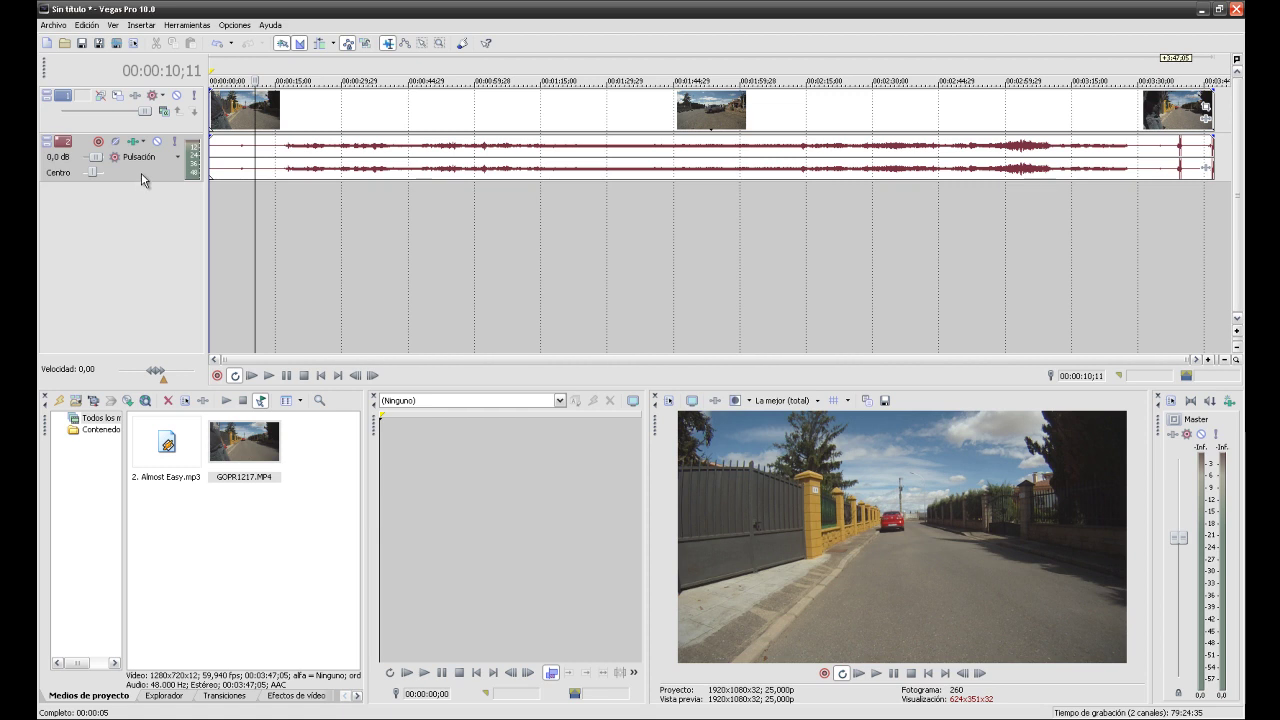
key(Delete)
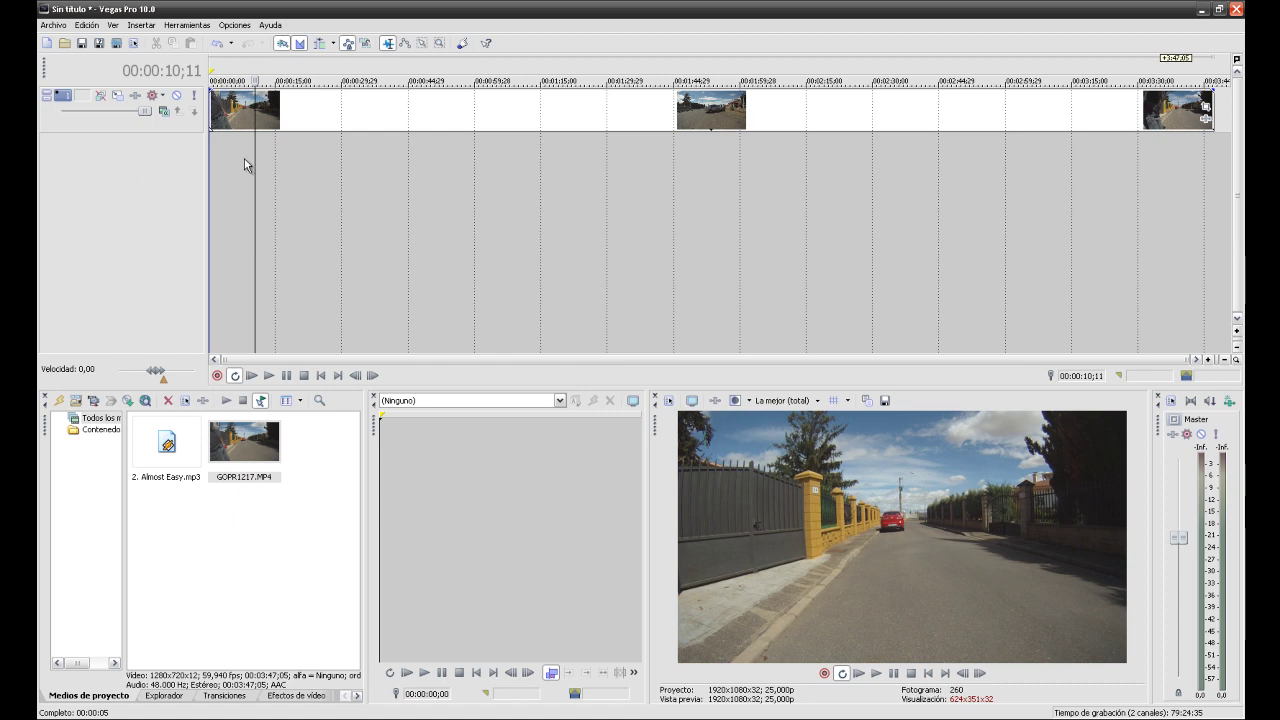
- Look through the clip for a cutting point and split it at 00:01:16;22
drag(397, 202, 465, 190)
click(319, 194)
click(397, 194)
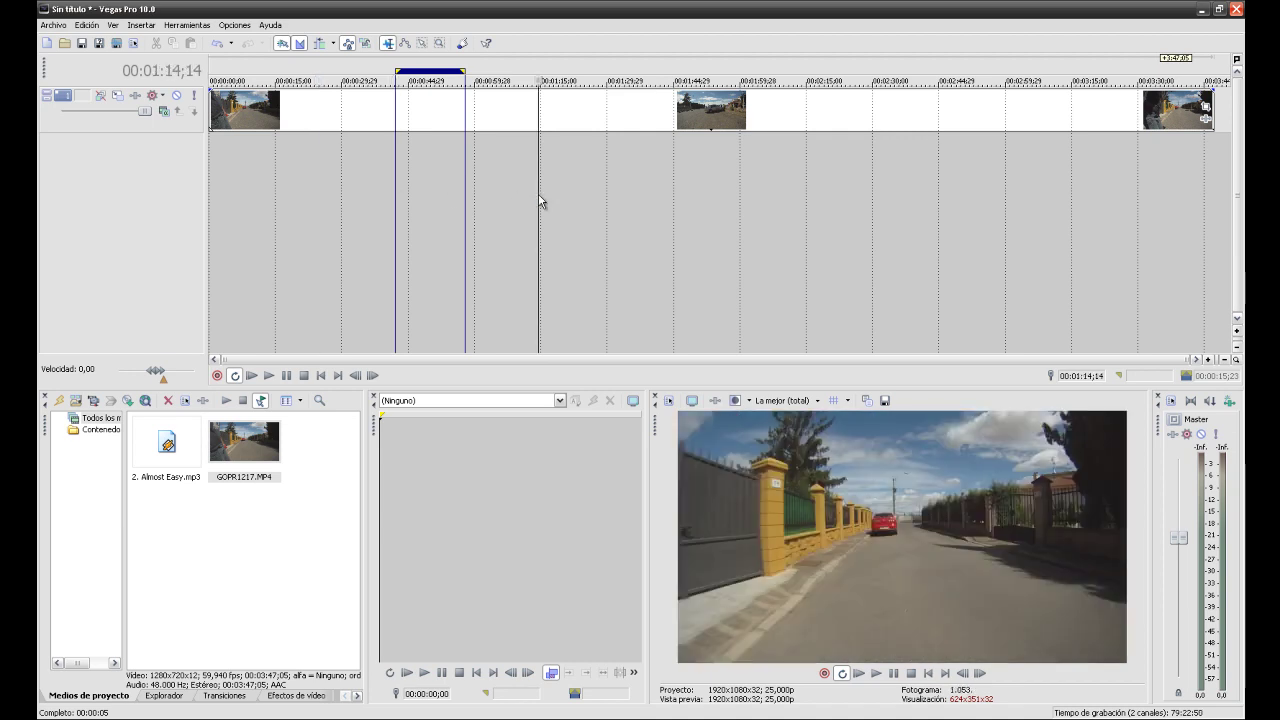
click(539, 202)
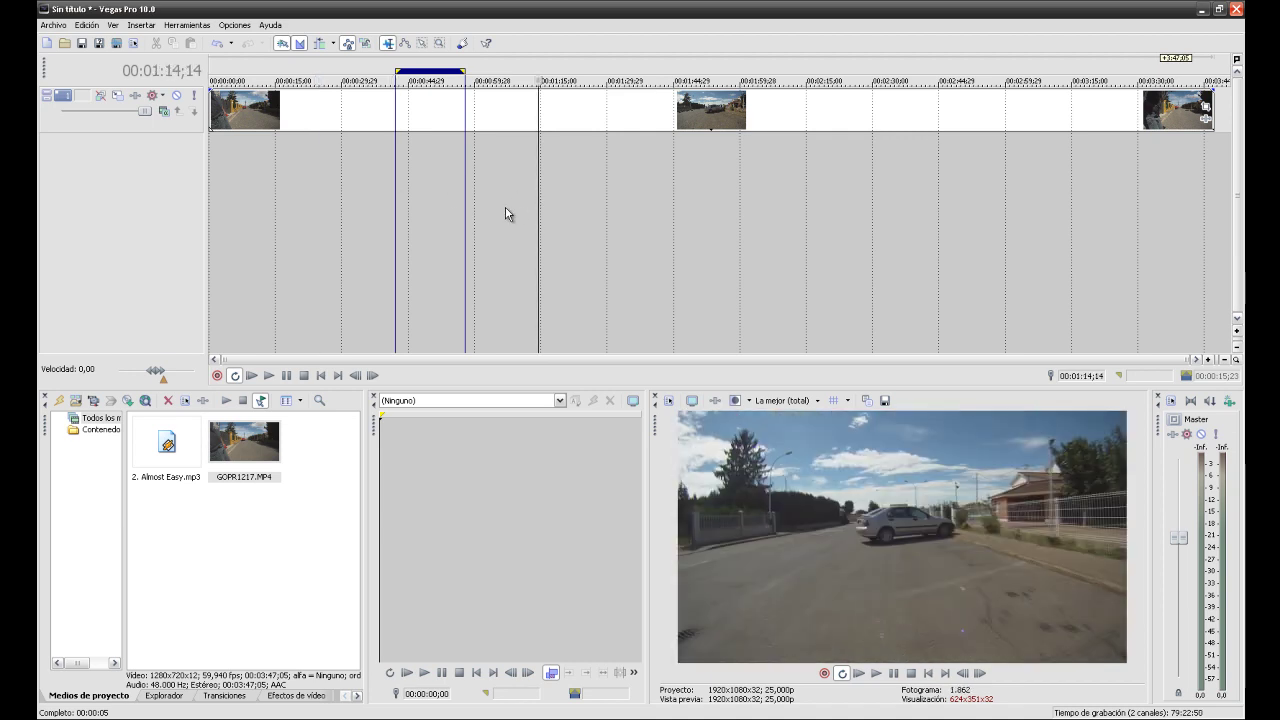
click(363, 193)
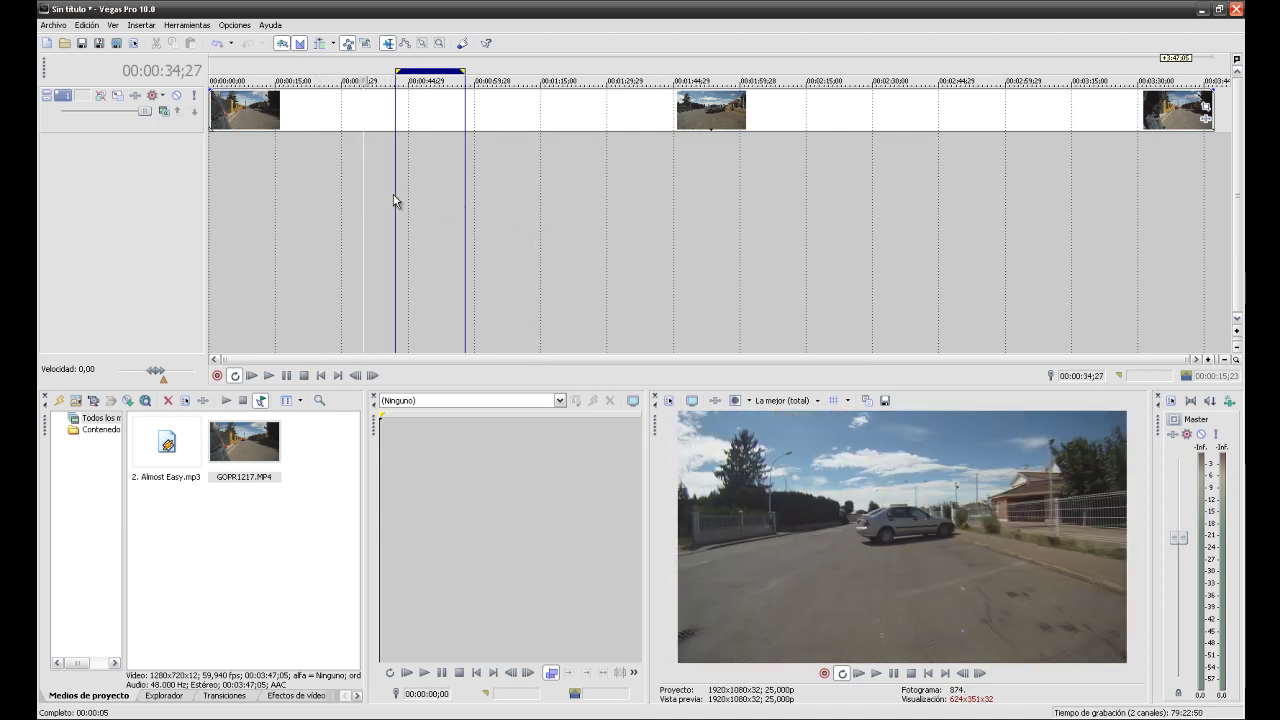
click(548, 183)
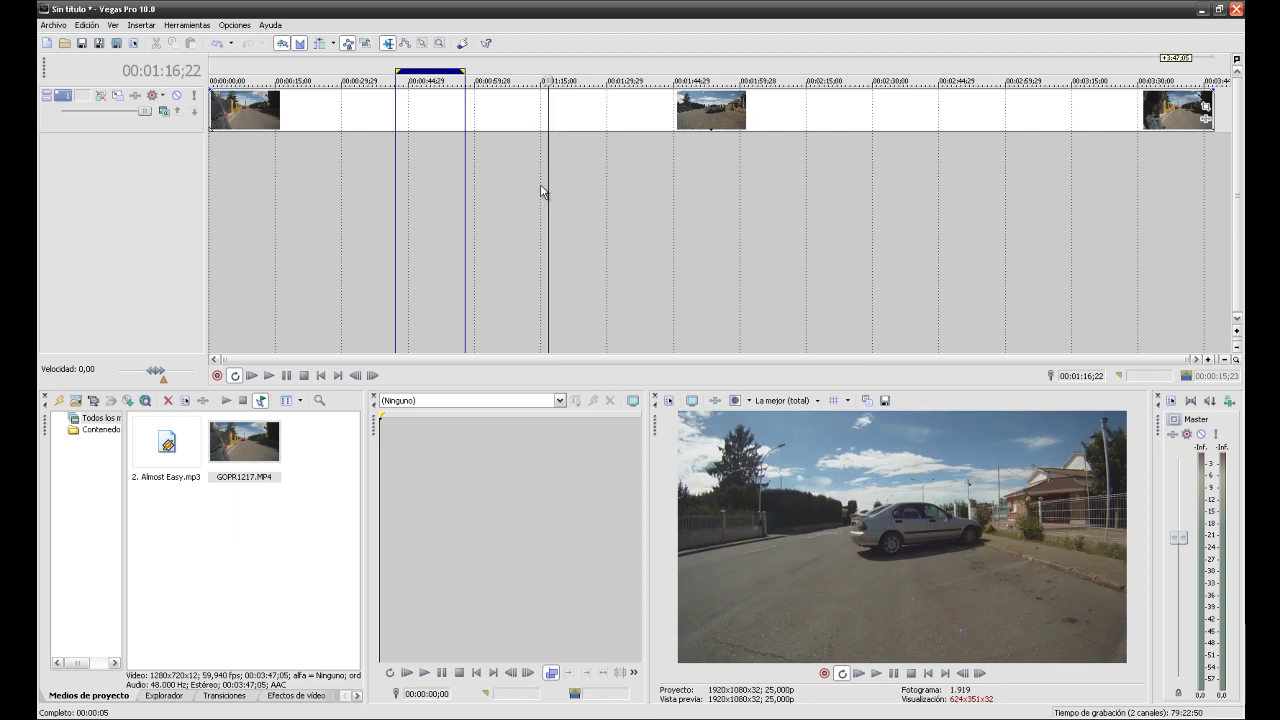
key(ctrl+z)
key(ctrl+v)
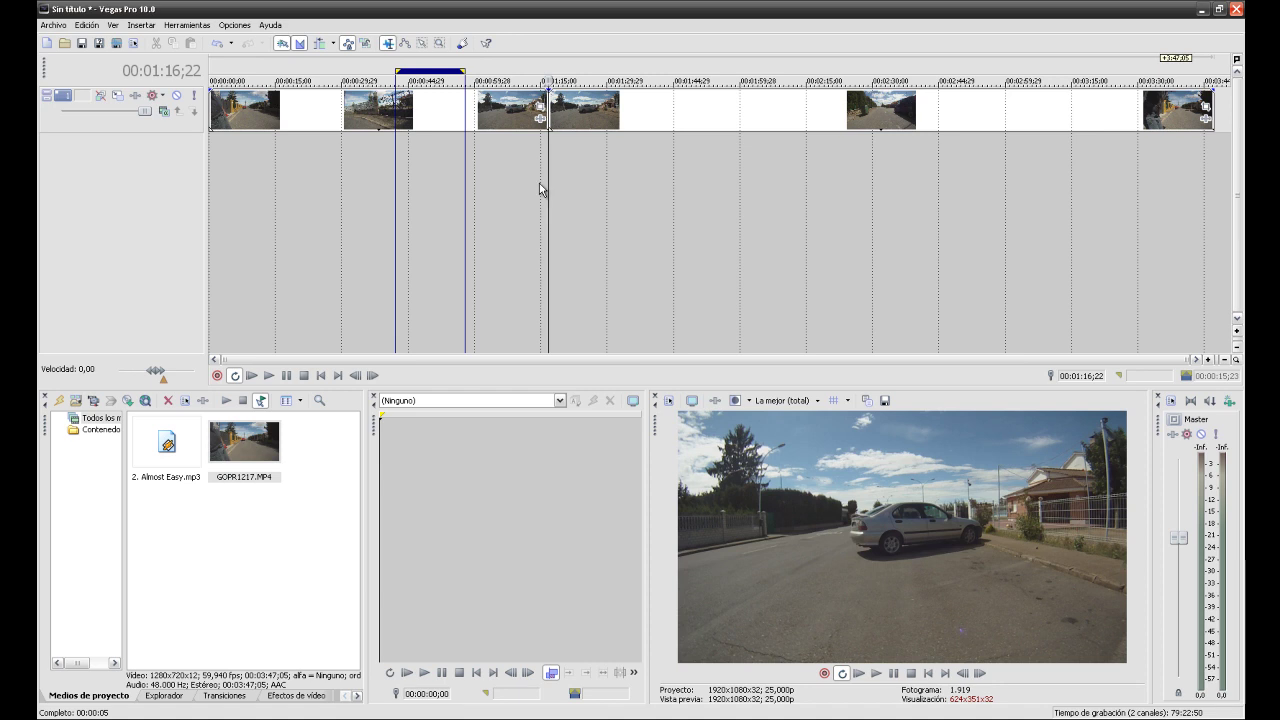
- Delete the part of the clip before the split at 00:01:16;22
click(655, 120)
mouse_move(655, 120)
mouse_down()
mouse_move(771, 120)
mouse_move(654, 120)
mouse_up()
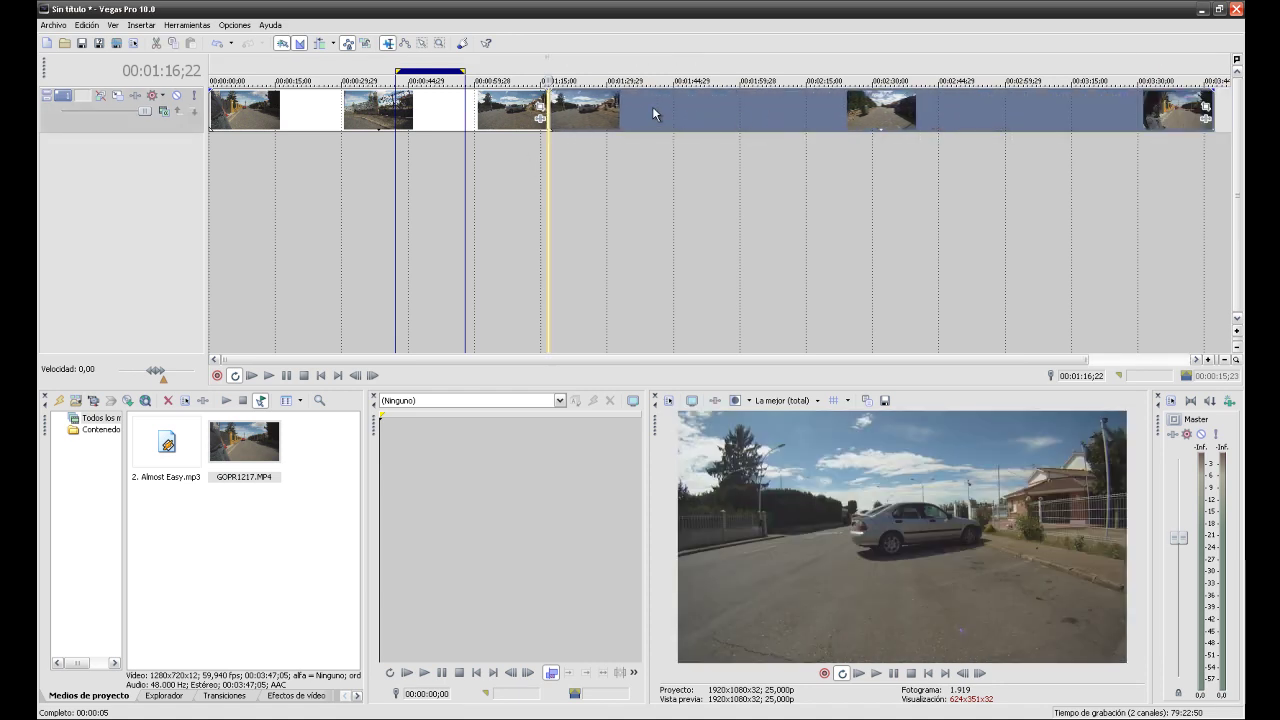
click(486, 110)
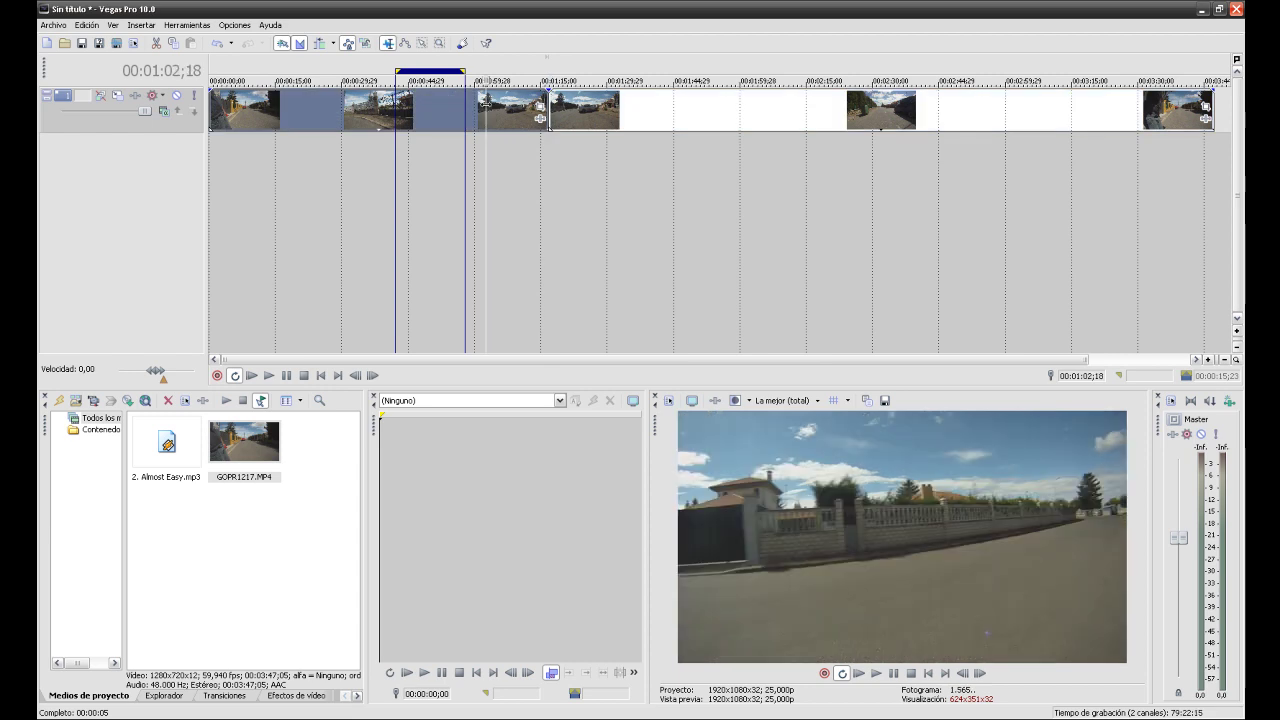
key(Delete)
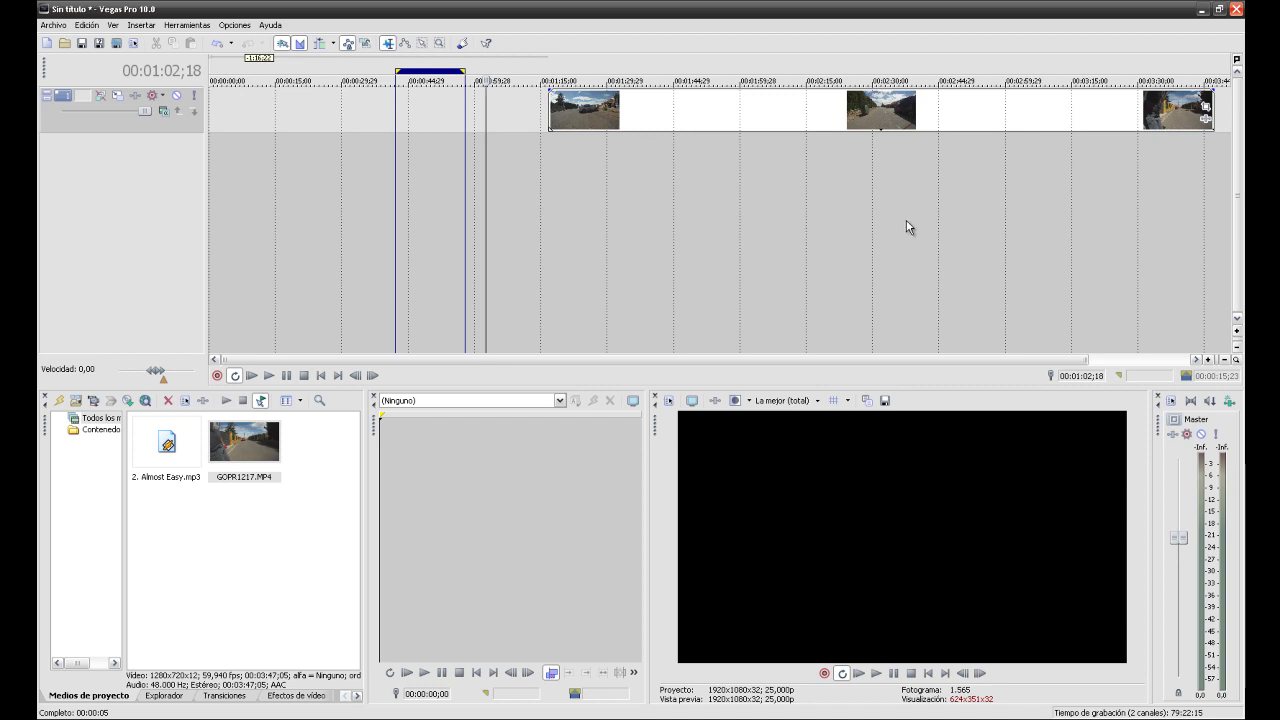
- Select the section of the clip from 00:02:48;03 to 00:03:12;02 and split the clip at both ends of it
mouse_move(920, 225)
mouse_down()
mouse_move(963, 228)
mouse_move(922, 229)
mouse_up()
drag(717, 229, 957, 233)
click(957, 234)
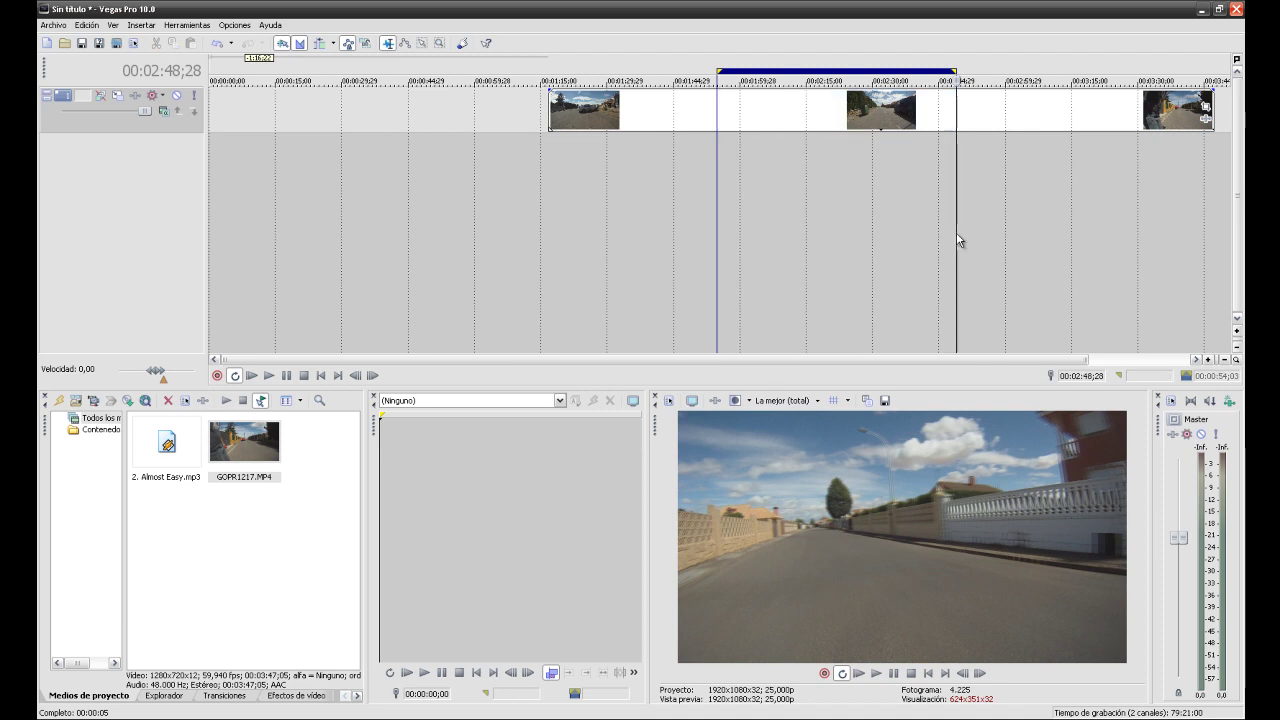
click(967, 234)
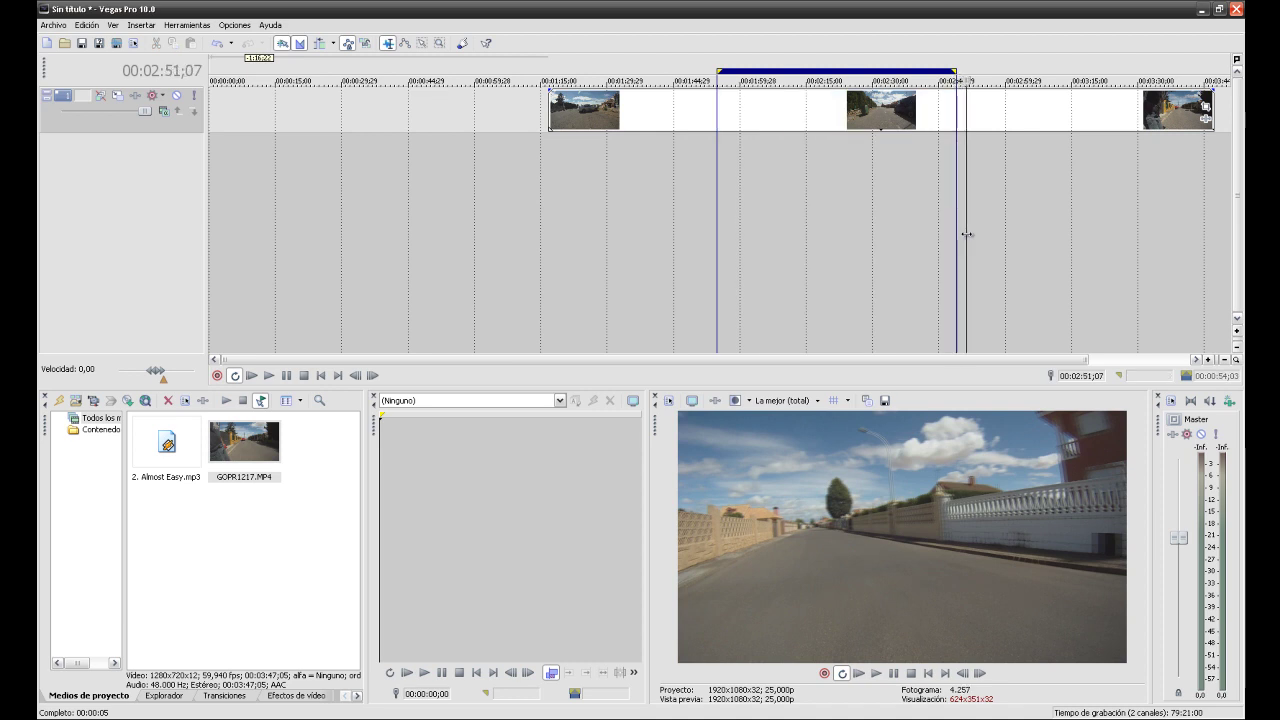
drag(950, 234, 1058, 248)
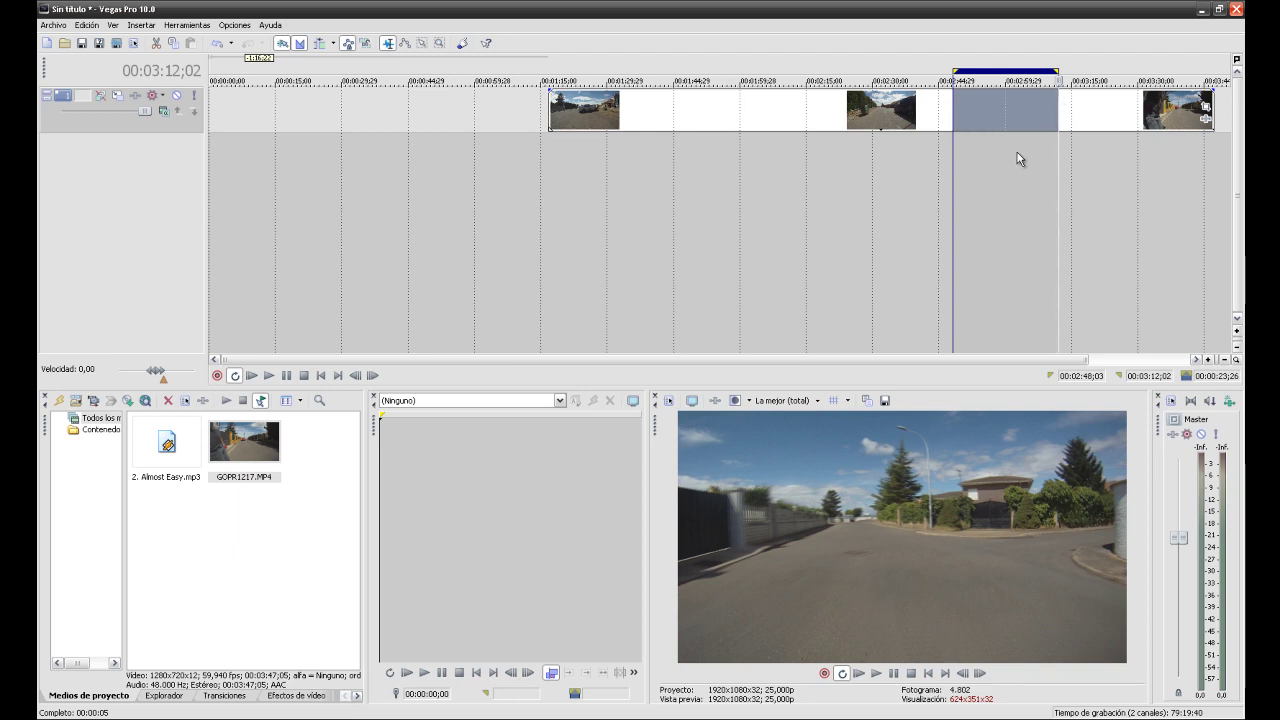
key(s)
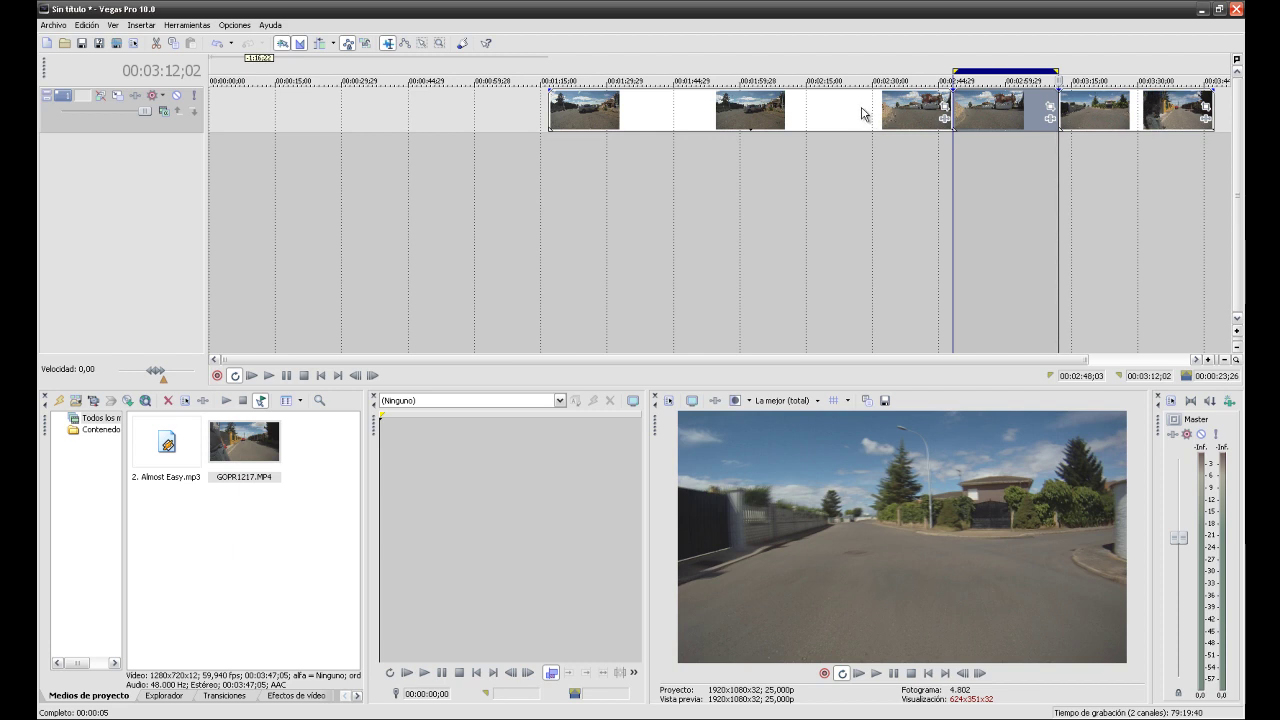
- Delete the pieces before and after the isolated section and move the remaining clip to the start of the timeline
click(859, 114)
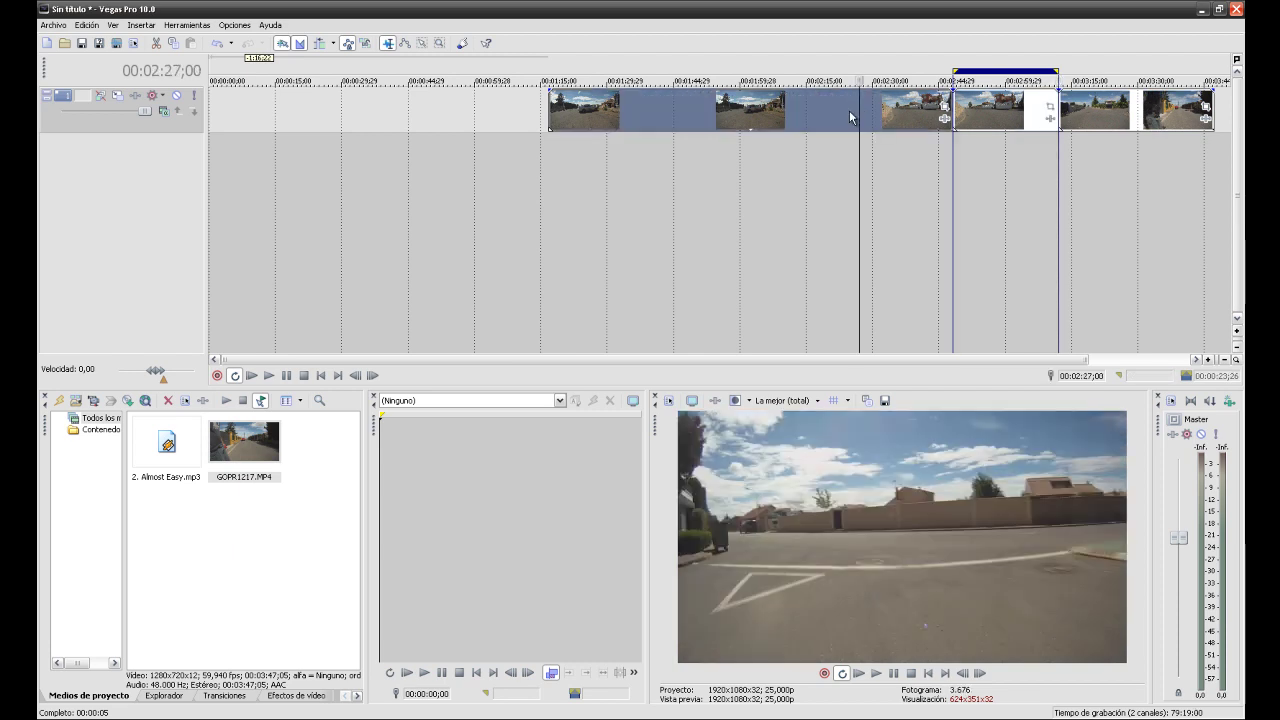
key(Delete)
click(1122, 117)
key(Delete)
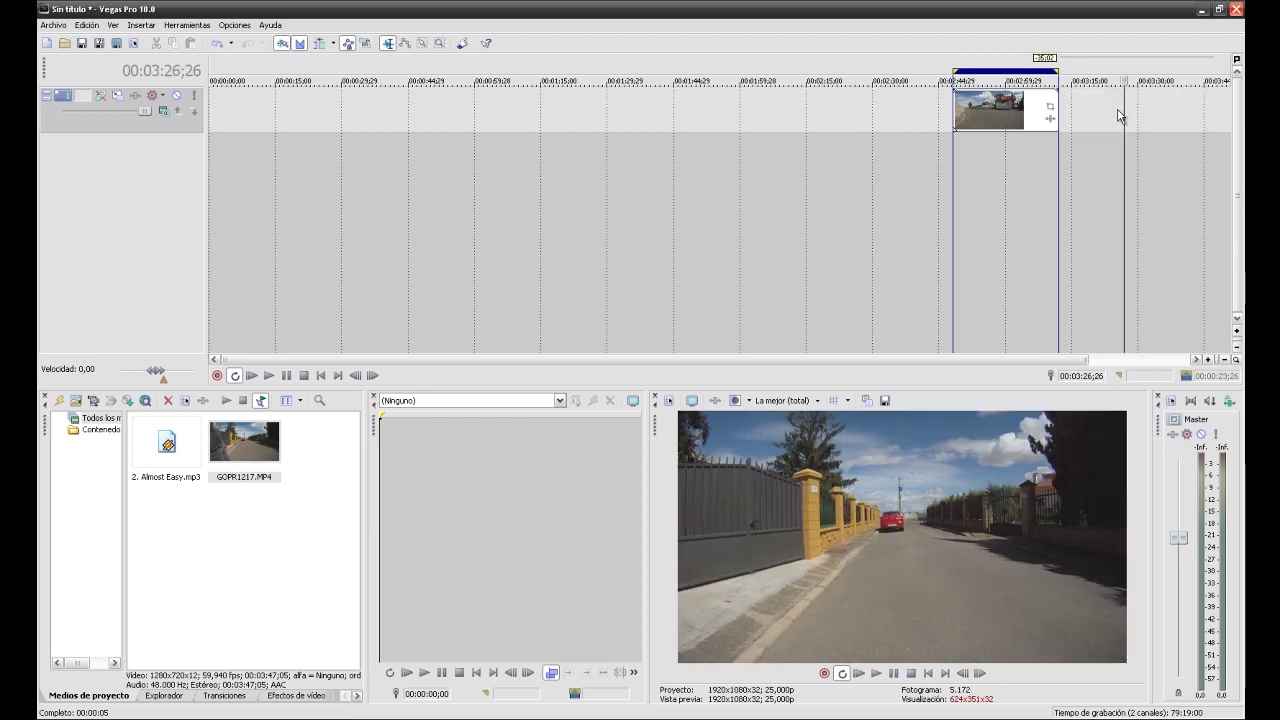
drag(1010, 117, 251, 183)
click(251, 183)
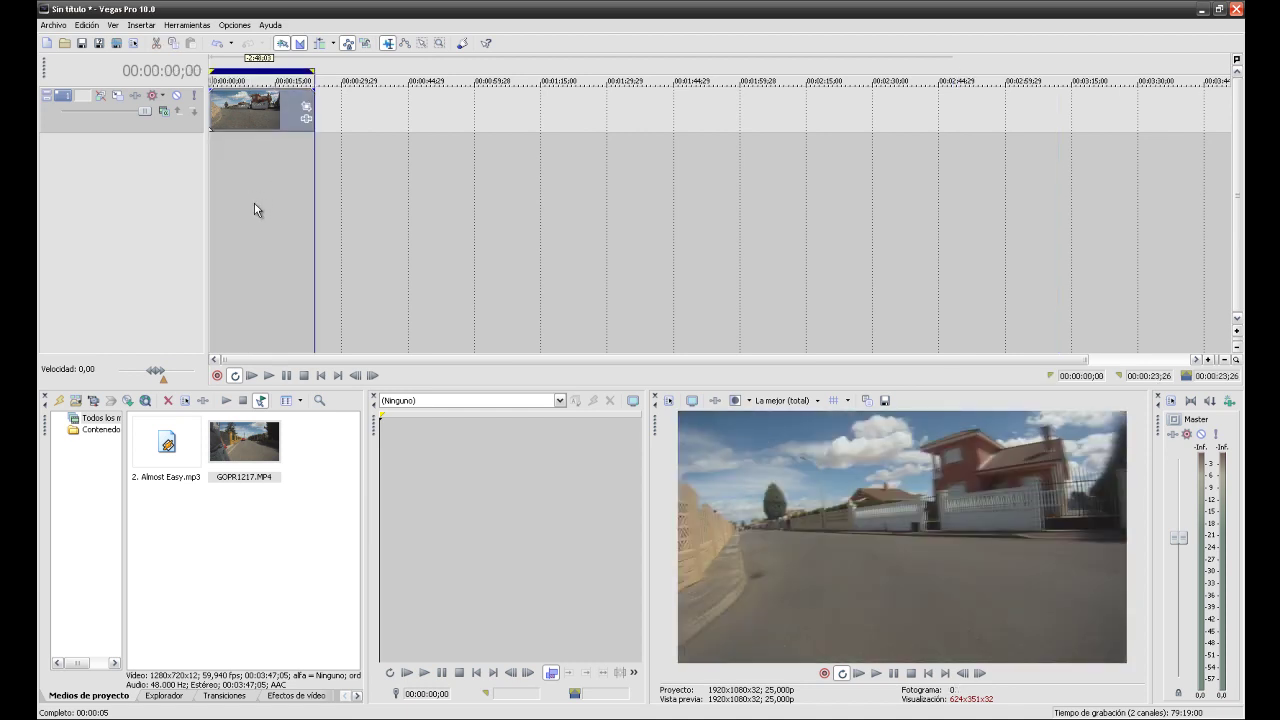
drag(229, 220, 306, 222)
double_click(208, 197)
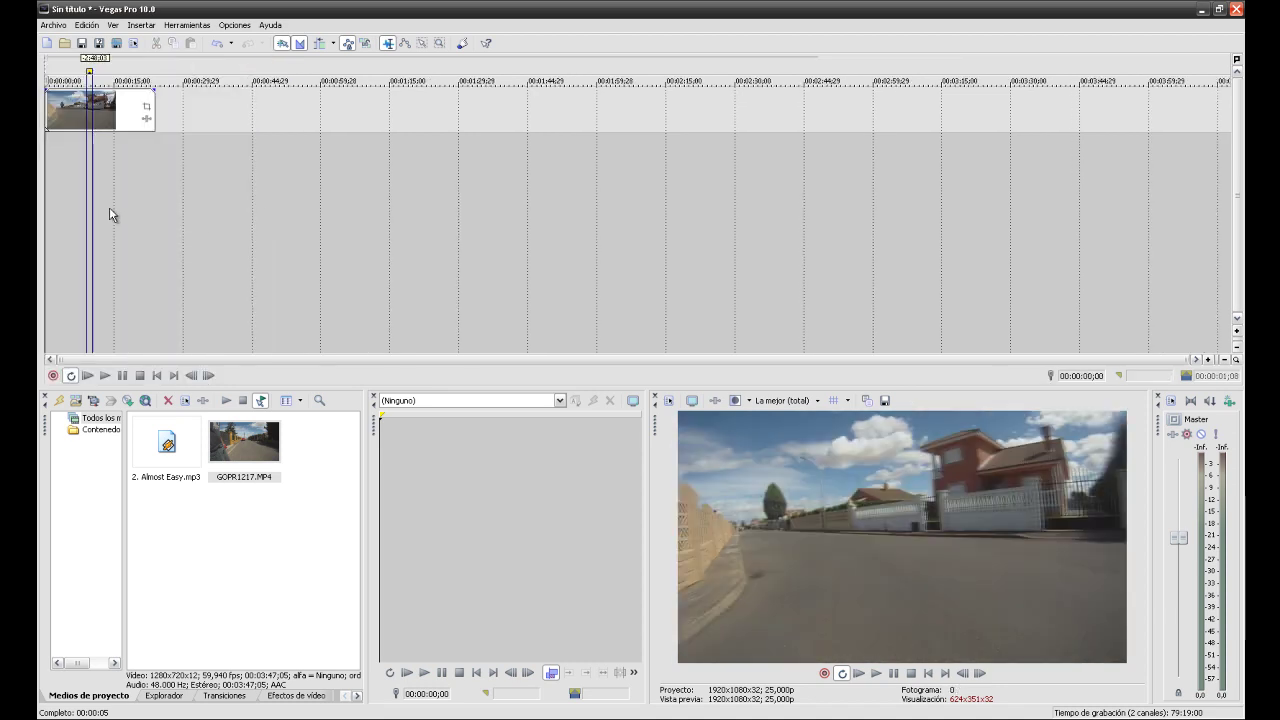
drag(40, 197, 236, 205)
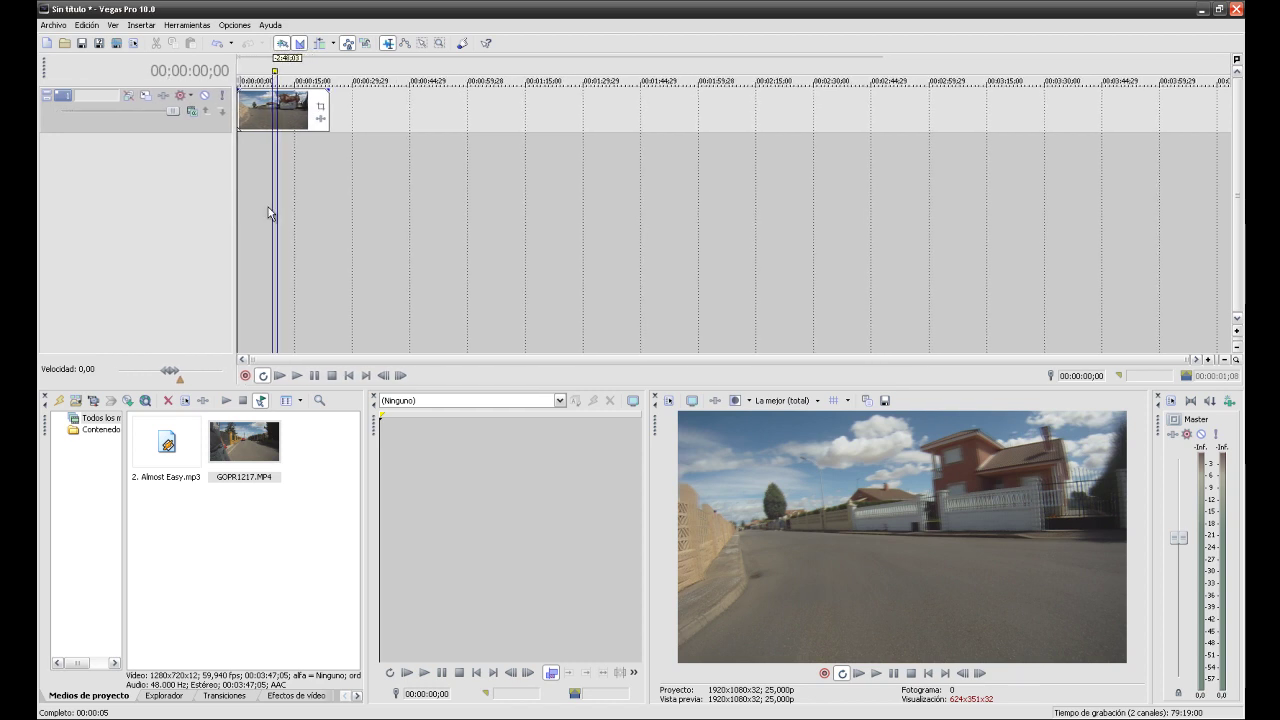
- Select the time range of the whole trimmed clip and play it back from the start to review it
click(285, 213)
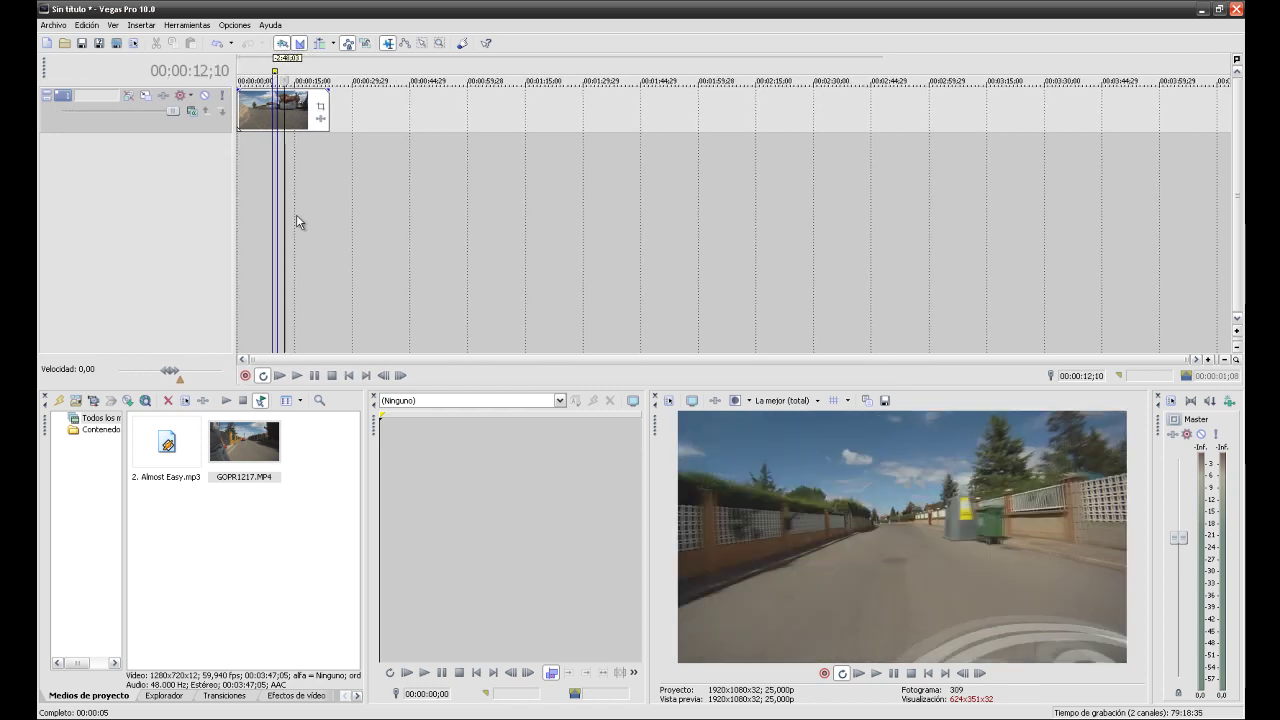
scroll(291, 211, up, 6)
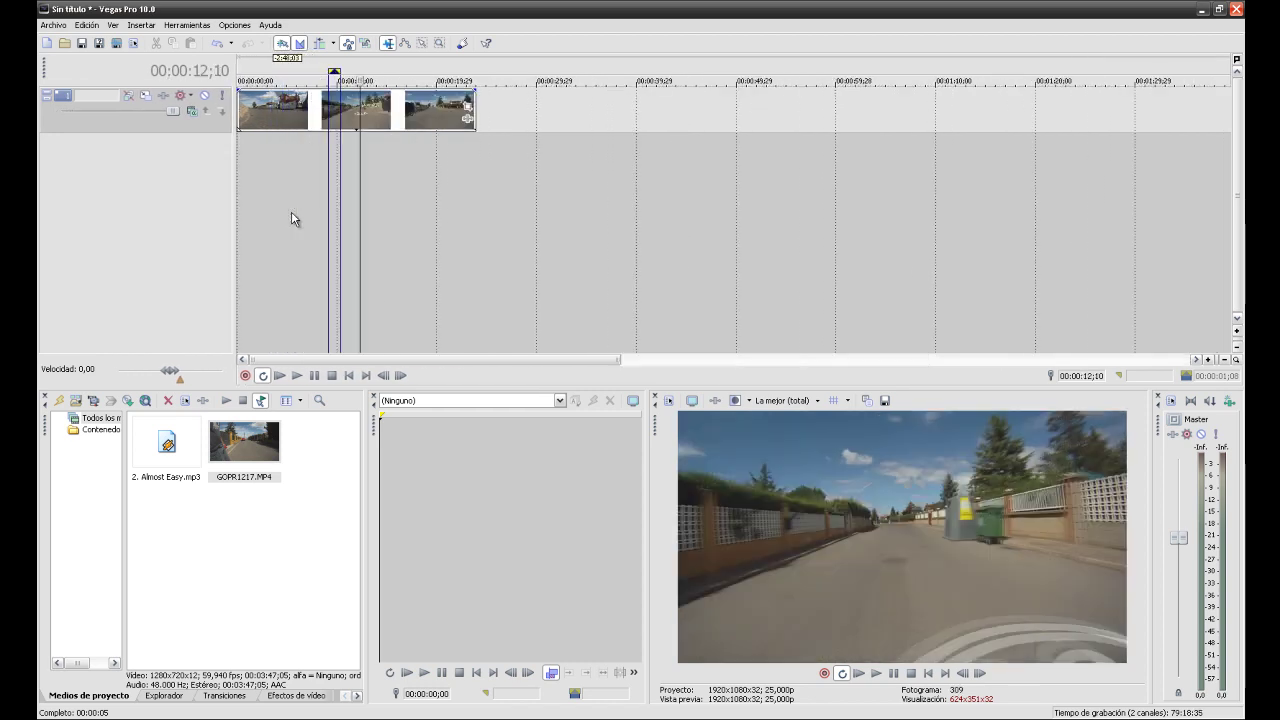
scroll(306, 223, down, 2)
click(310, 221)
double_click(355, 229)
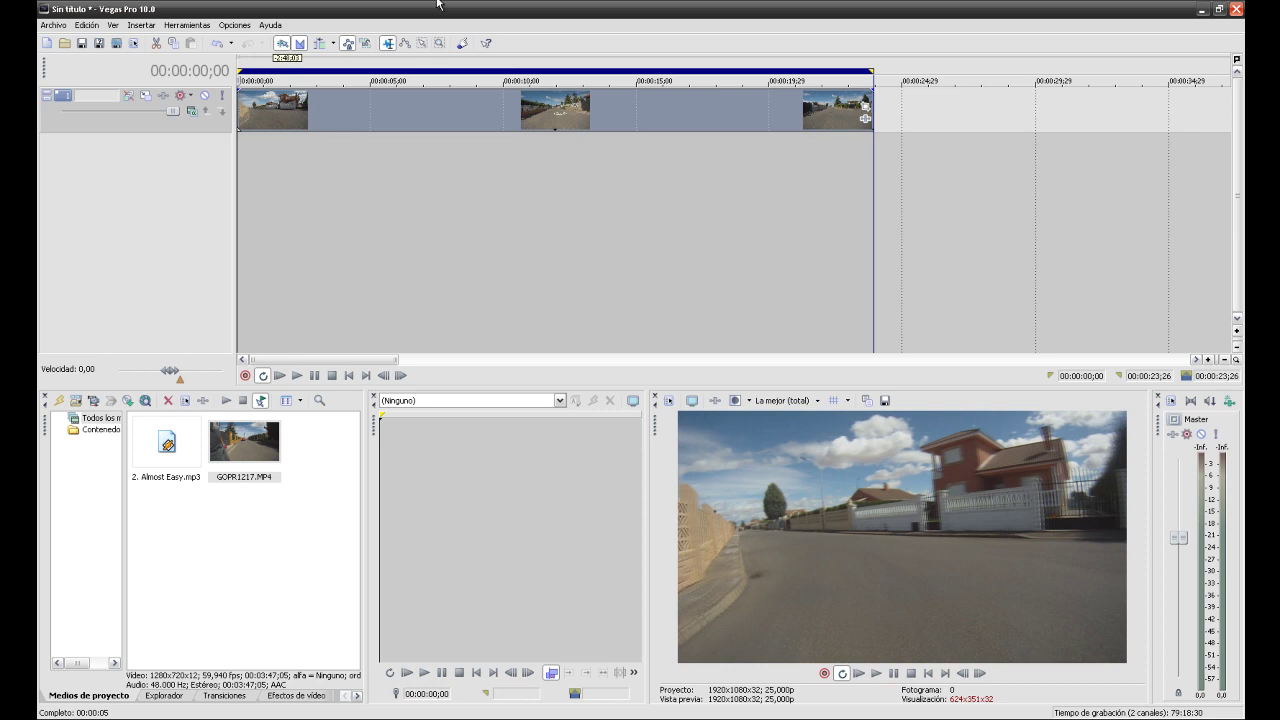
key(space)
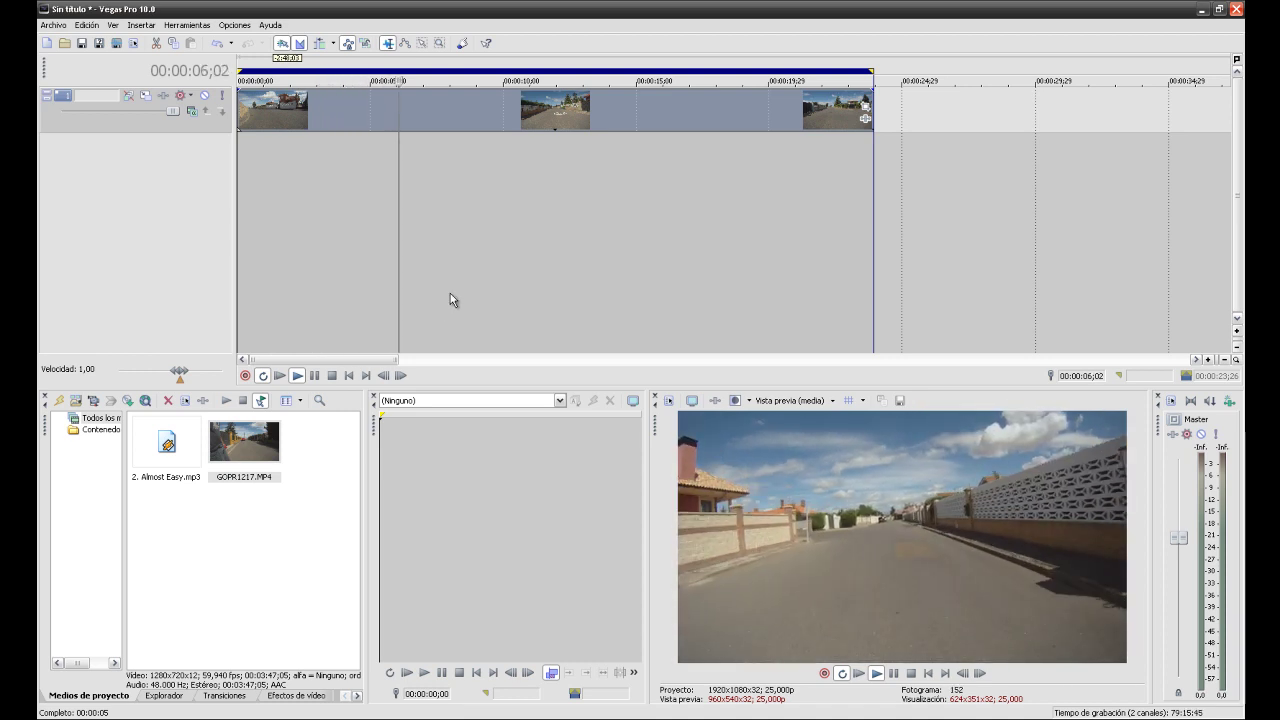
key(space)
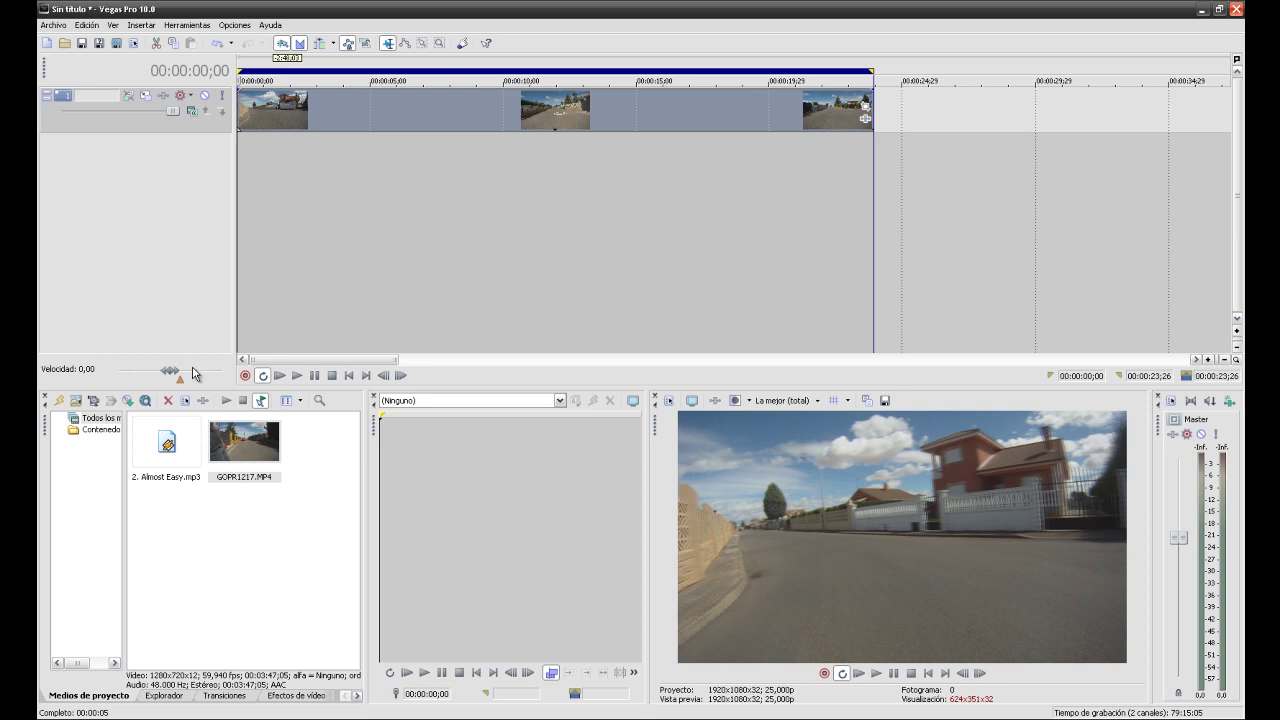
- In the project properties, set the video size to 1280 by 720 and the frame rate to 24,000 (película)
click(134, 44)
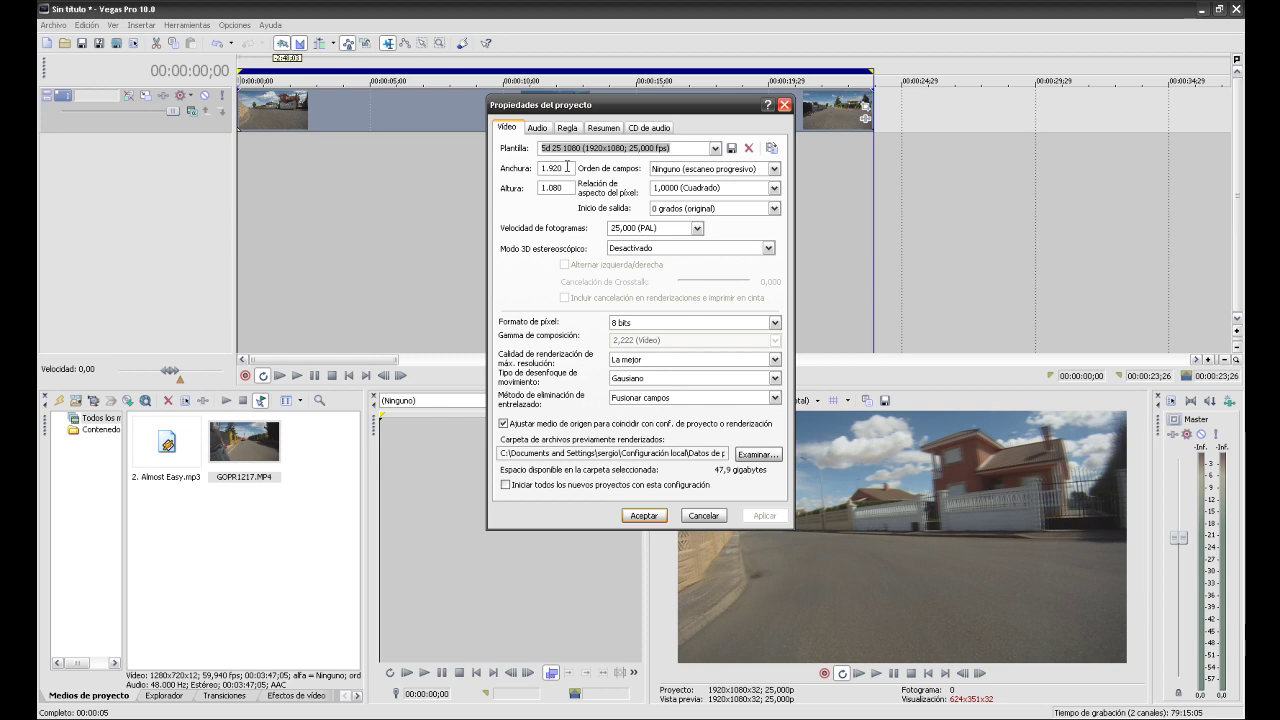
drag(570, 168, 516, 161)
text(1280)
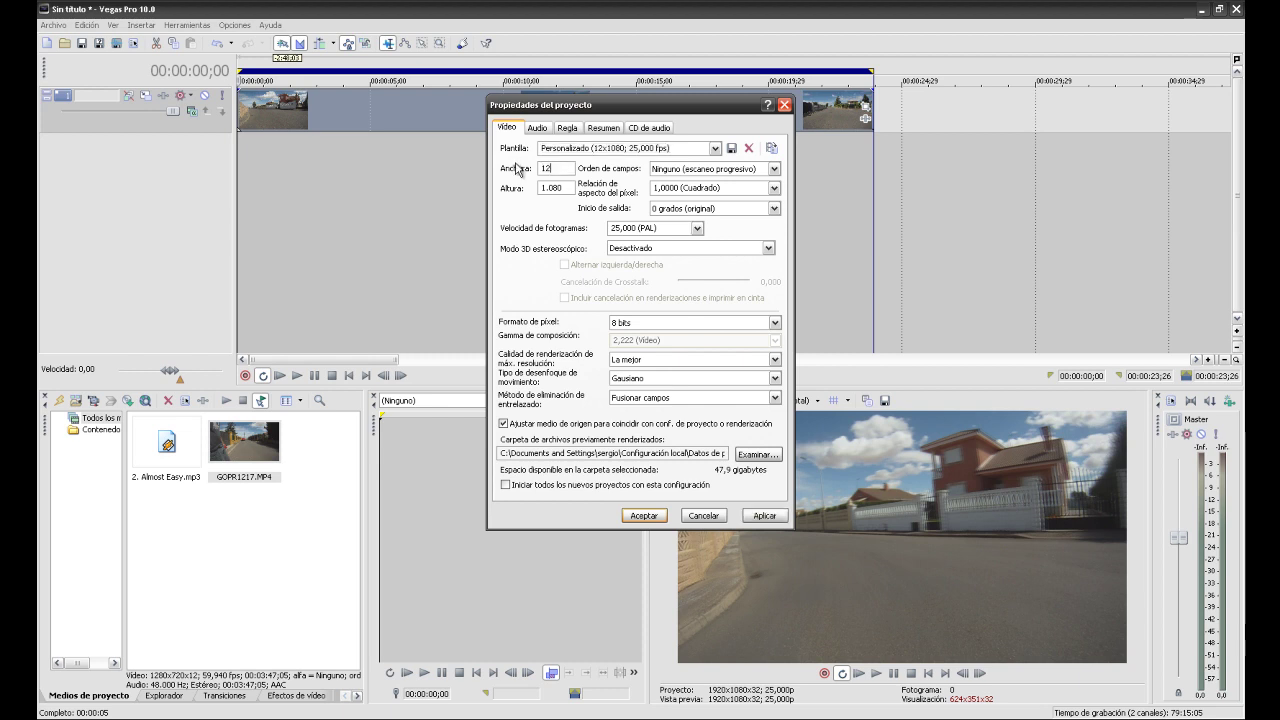
key(Tab)
text(720)
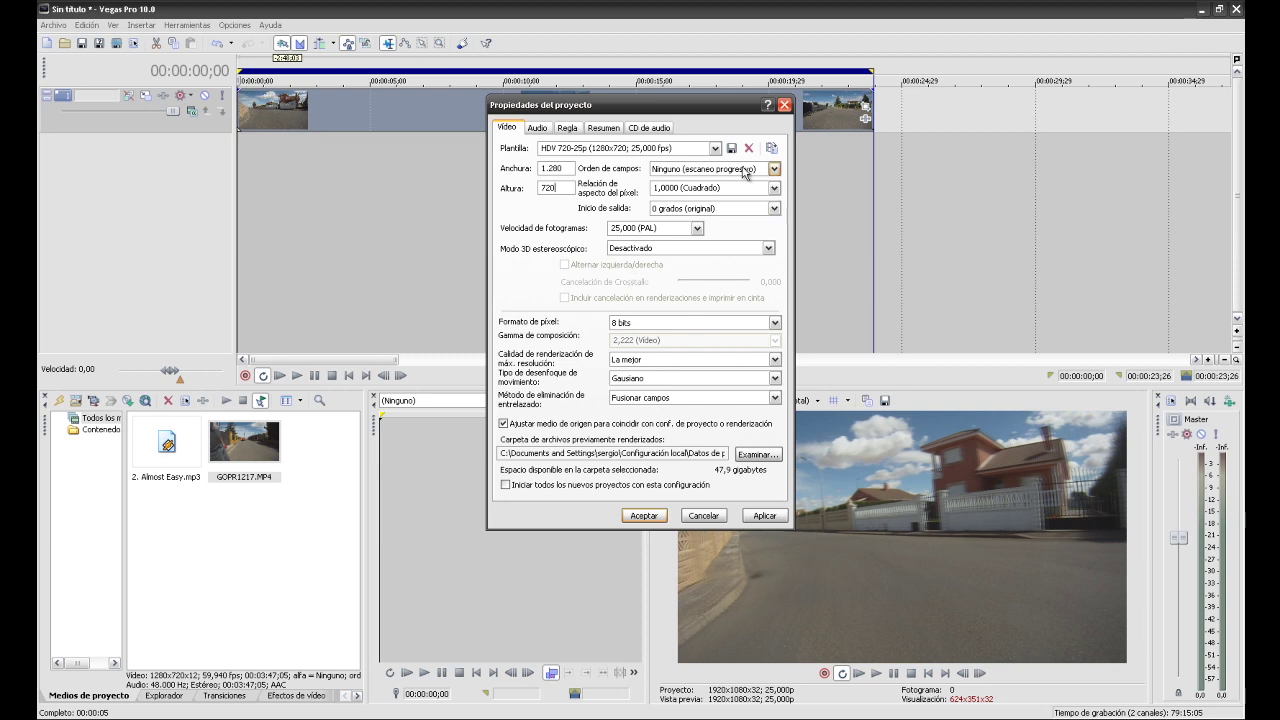
click(697, 229)
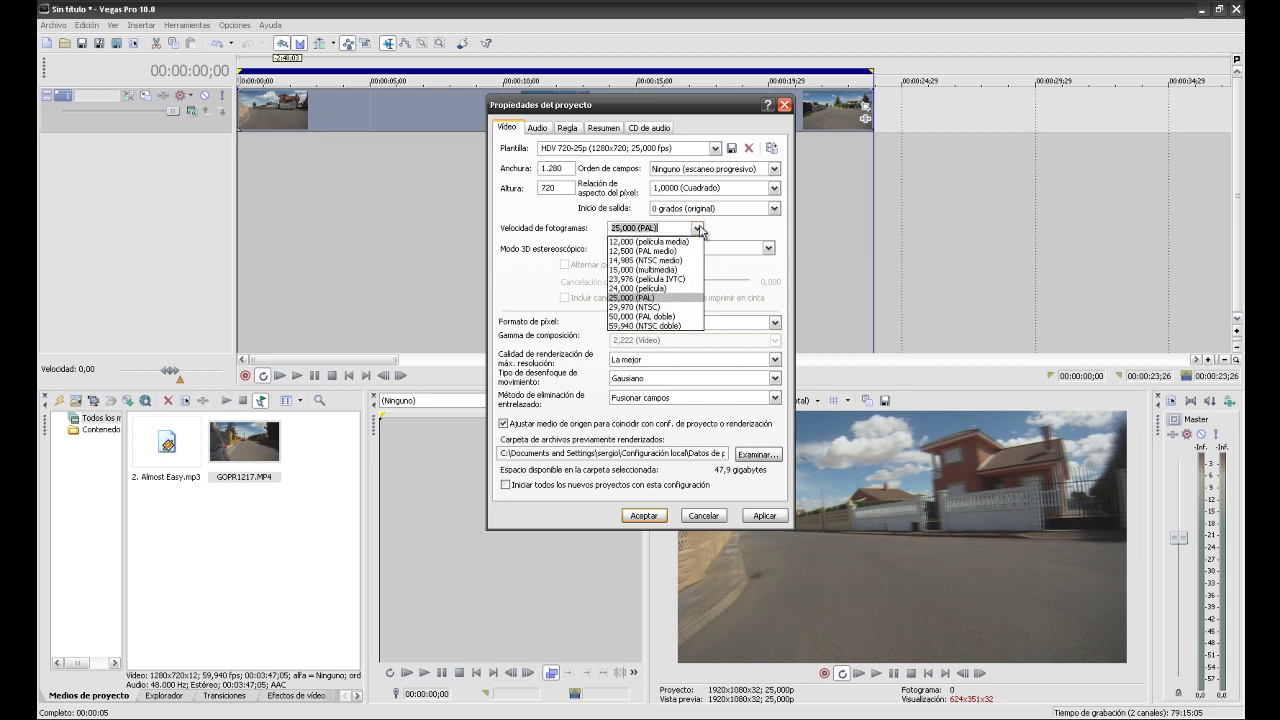
click(664, 289)
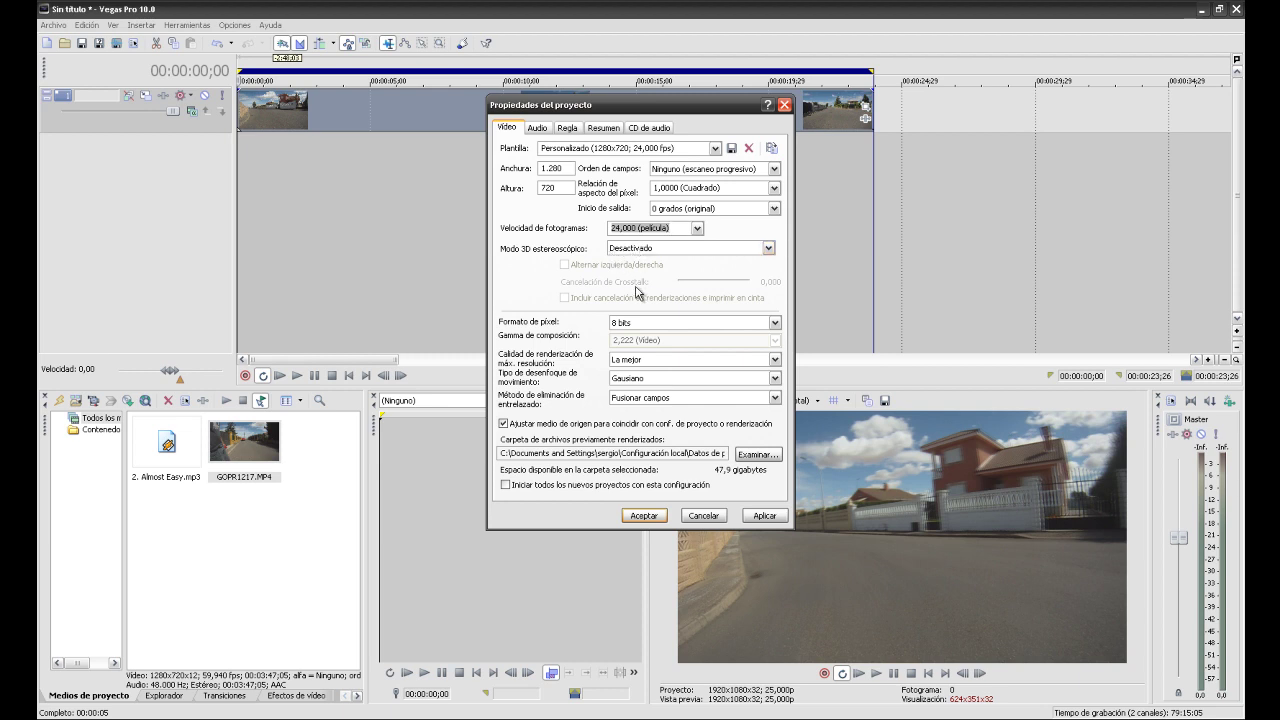
- Set the pixel format to 32-bit floating point (niveles de vídeo) and the deinterlace method to Ninguno, and accept the project properties
click(653, 325)
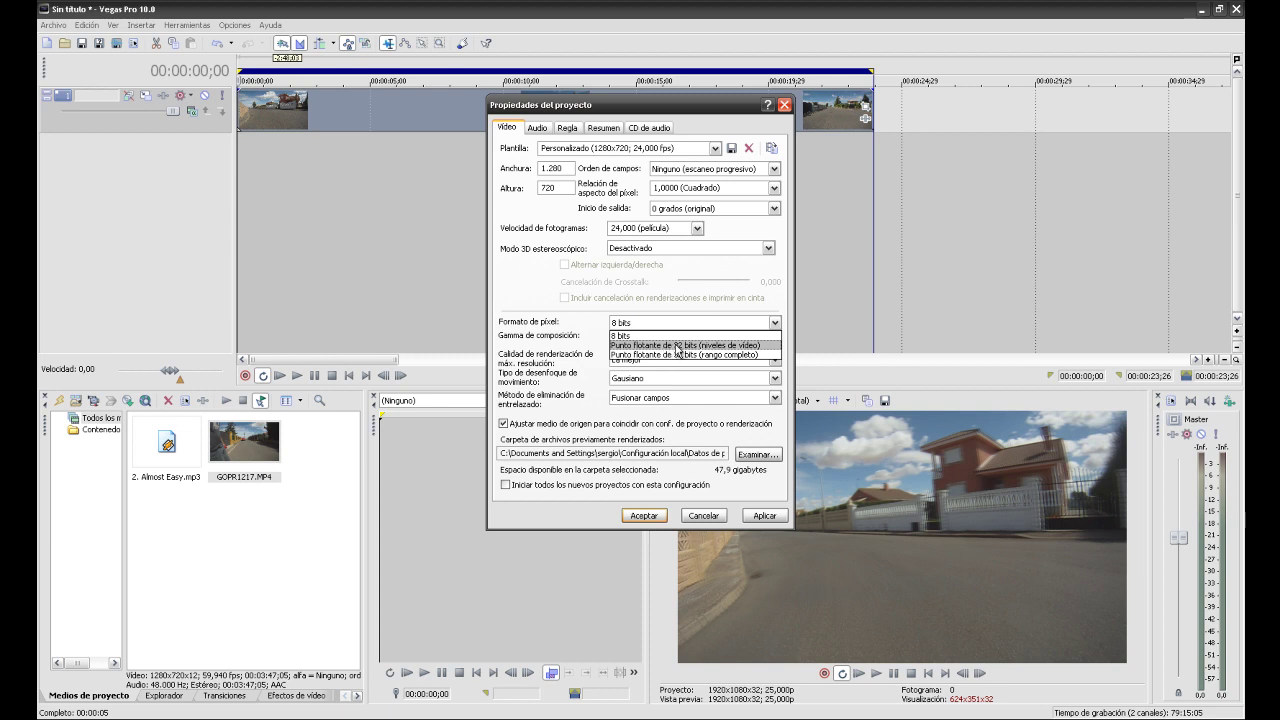
click(678, 345)
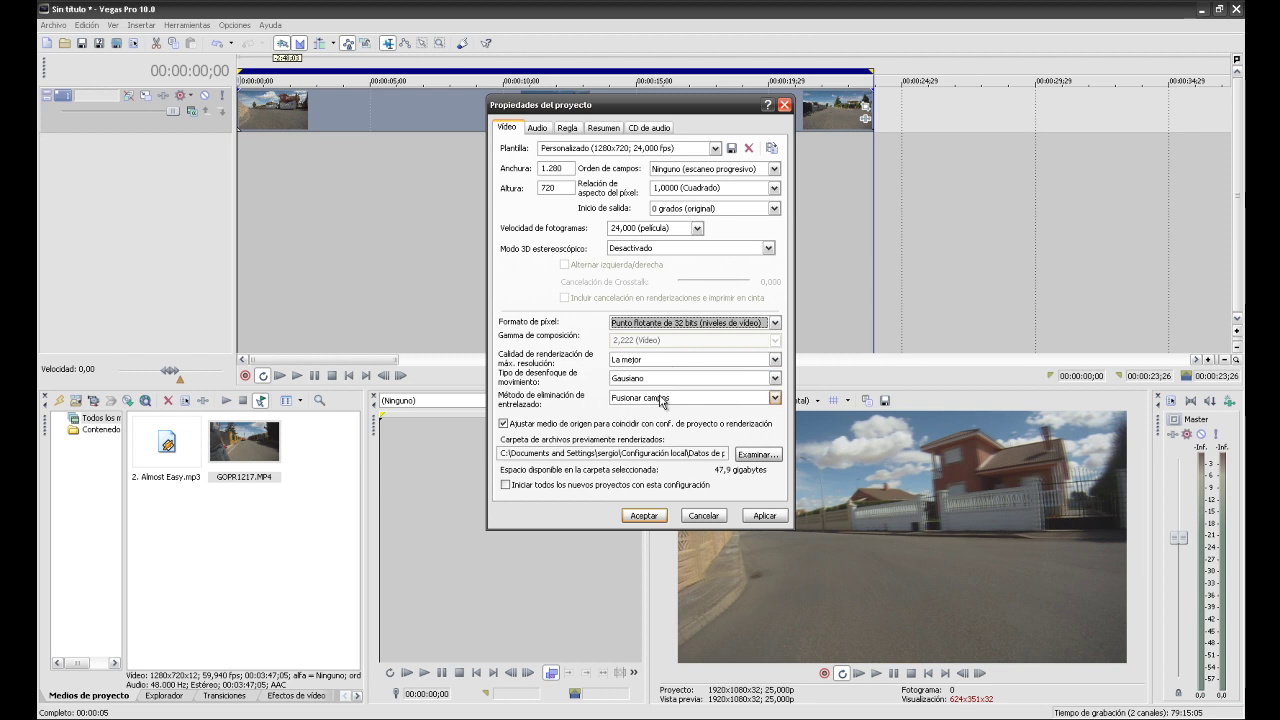
click(676, 399)
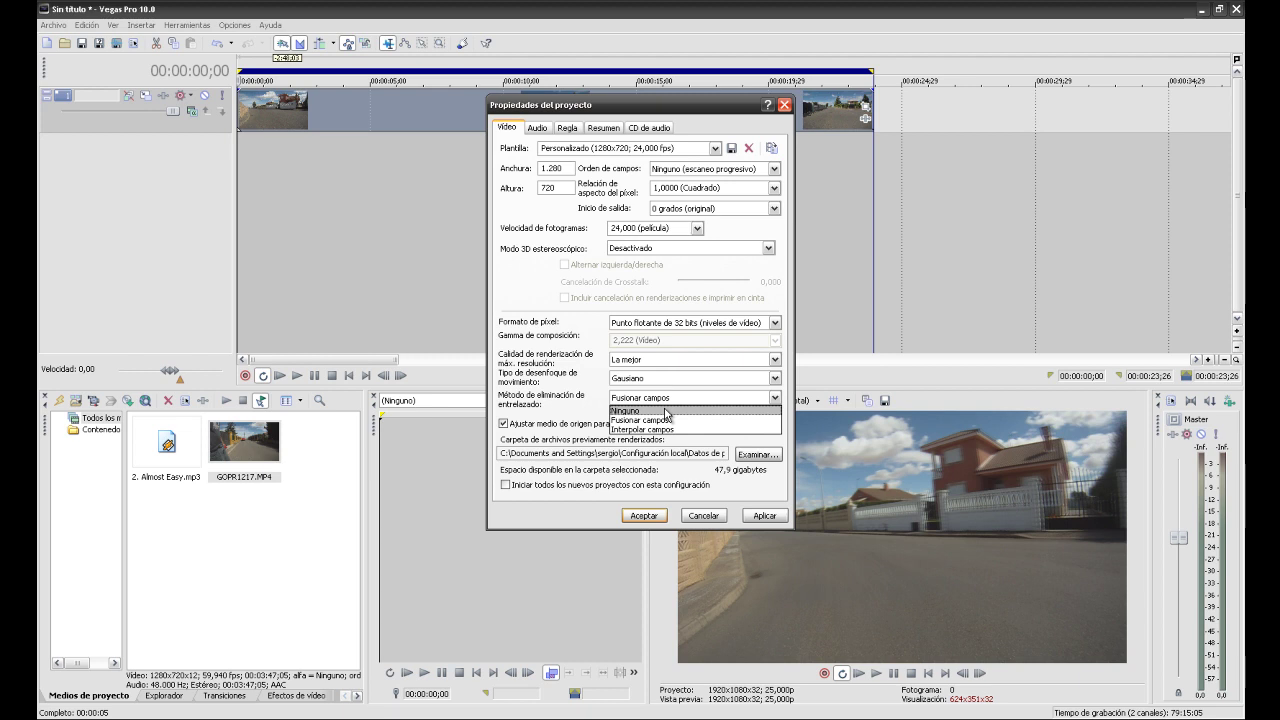
click(666, 411)
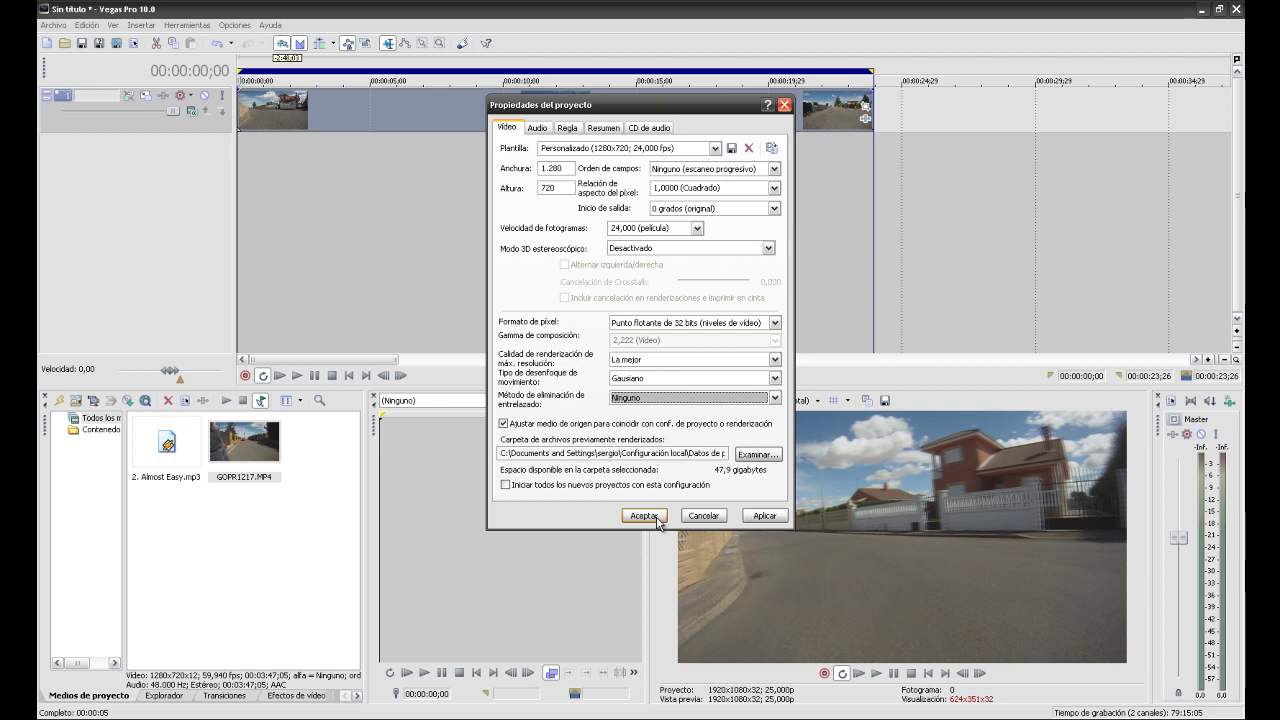
click(645, 516)
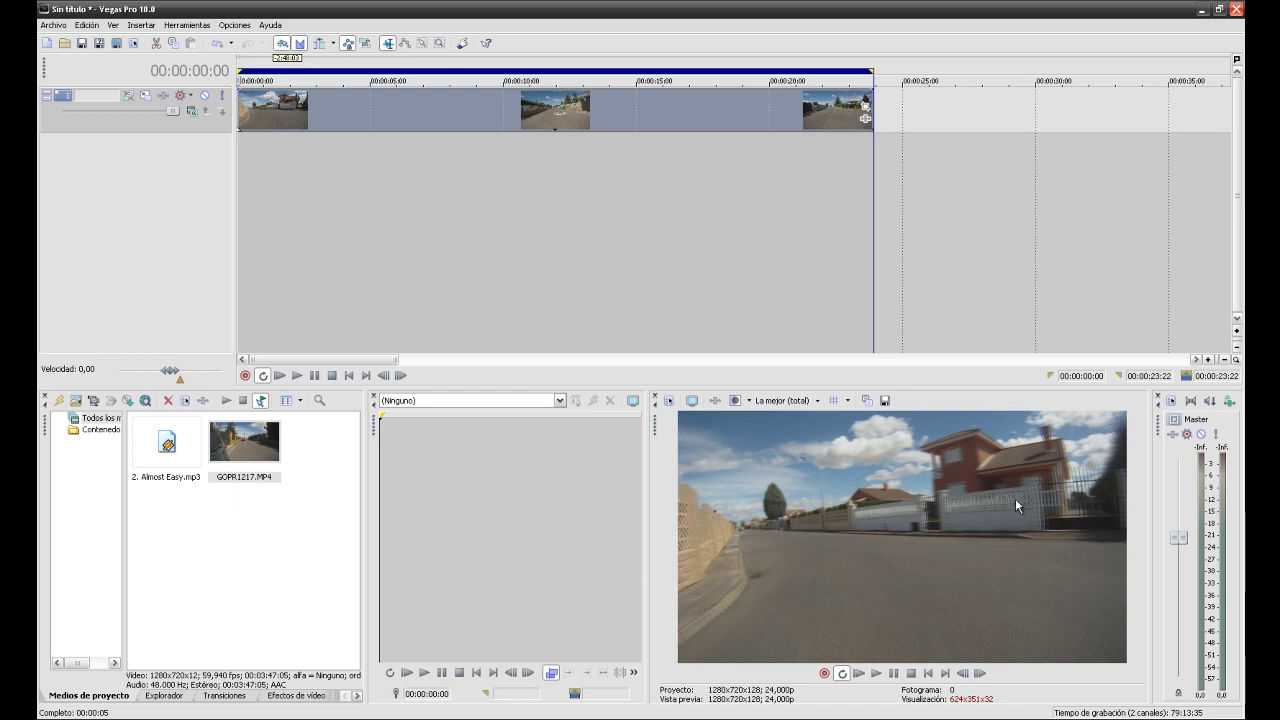
- Disable resampling for the video clip on the timeline
right_click(421, 112)
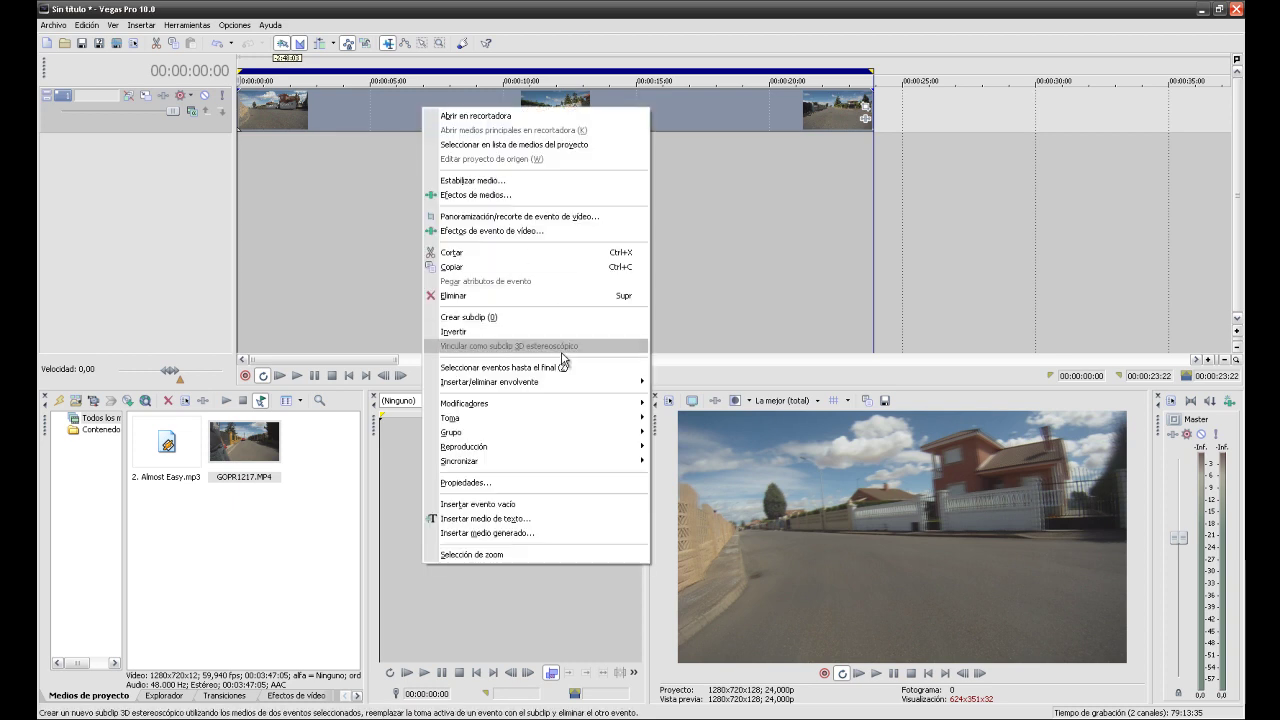
mouse_move(563, 410)
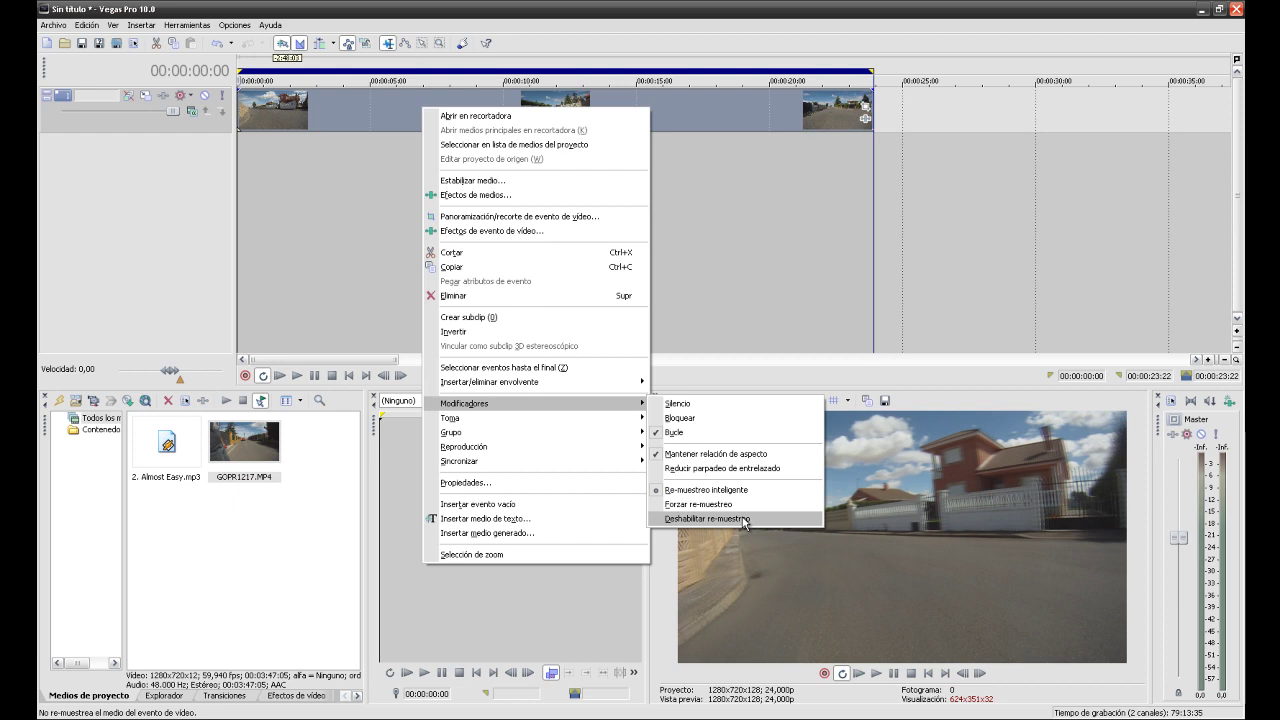
click(745, 519)
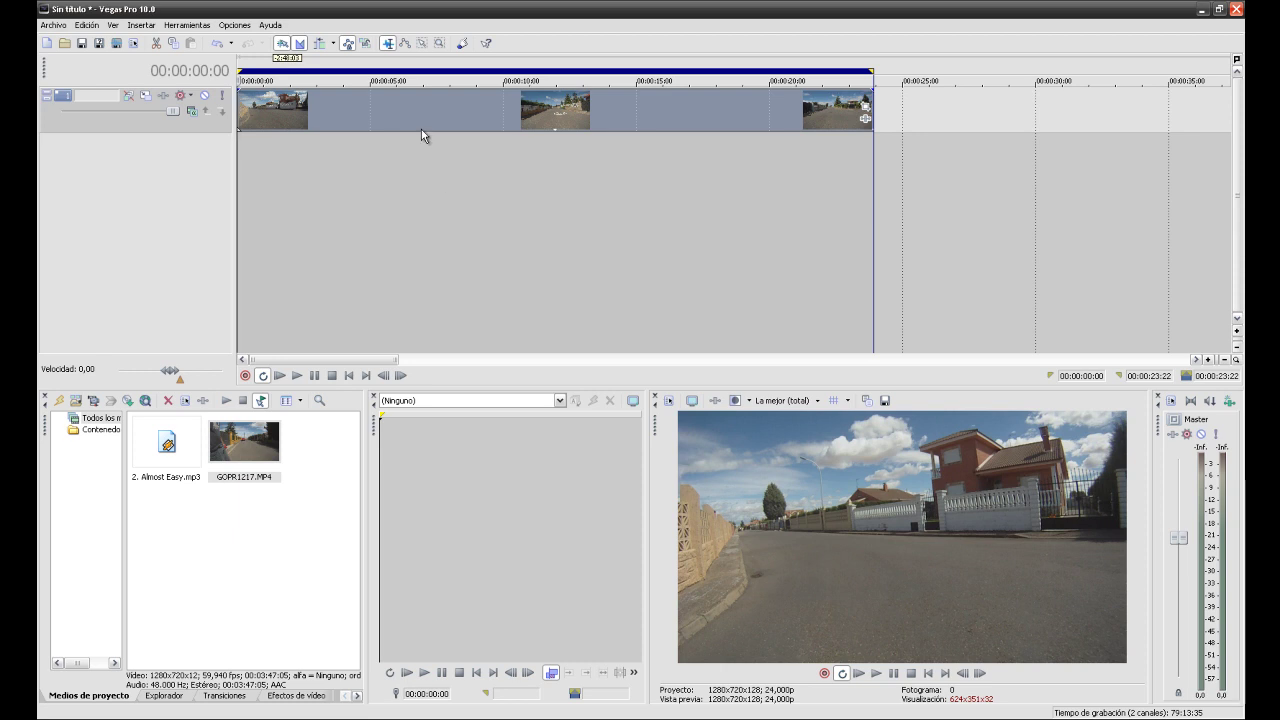
- Examine the clip's frames at several points and play it repeatedly from 00:00:04:21 to check the image
click(305, 218)
click(386, 223)
click(533, 220)
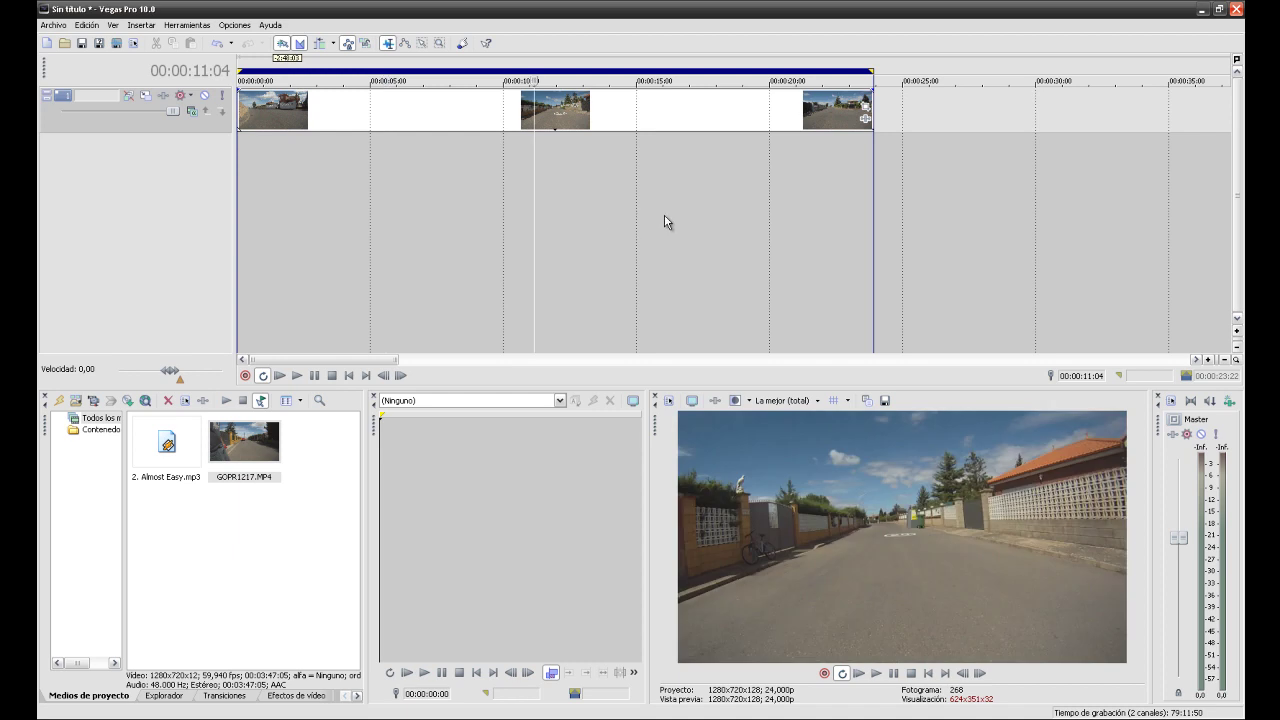
click(771, 214)
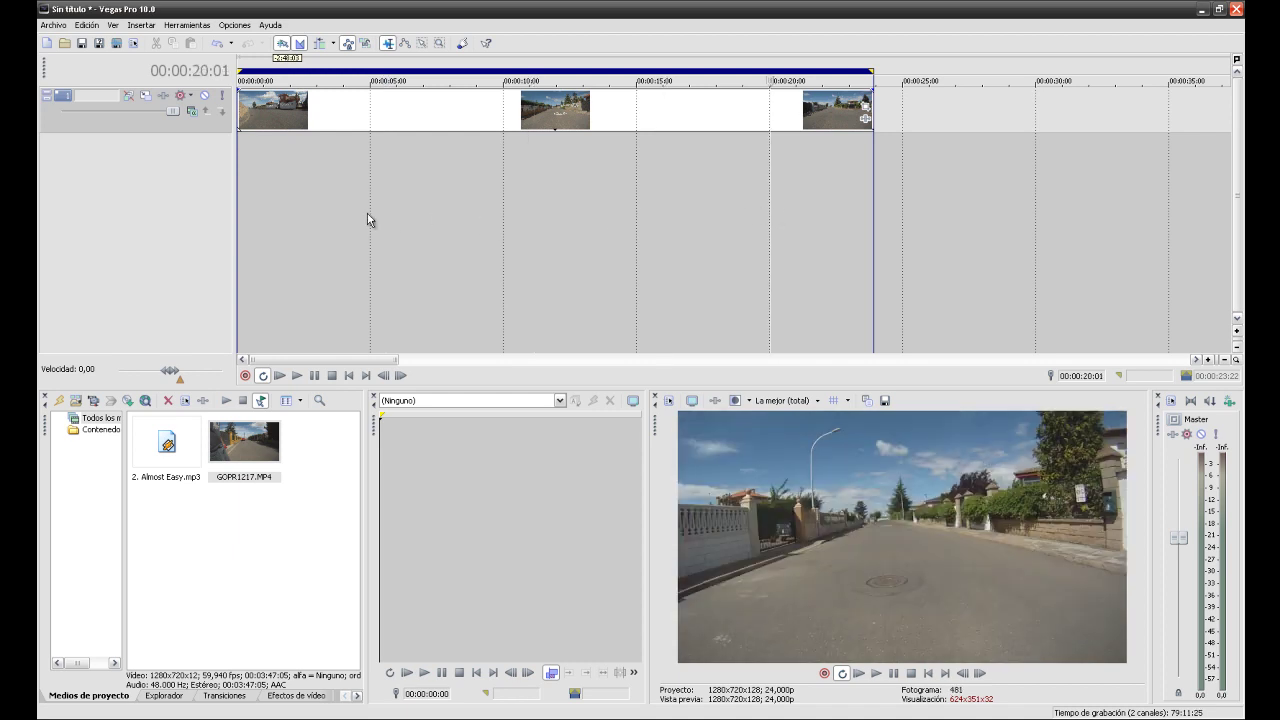
click(367, 220)
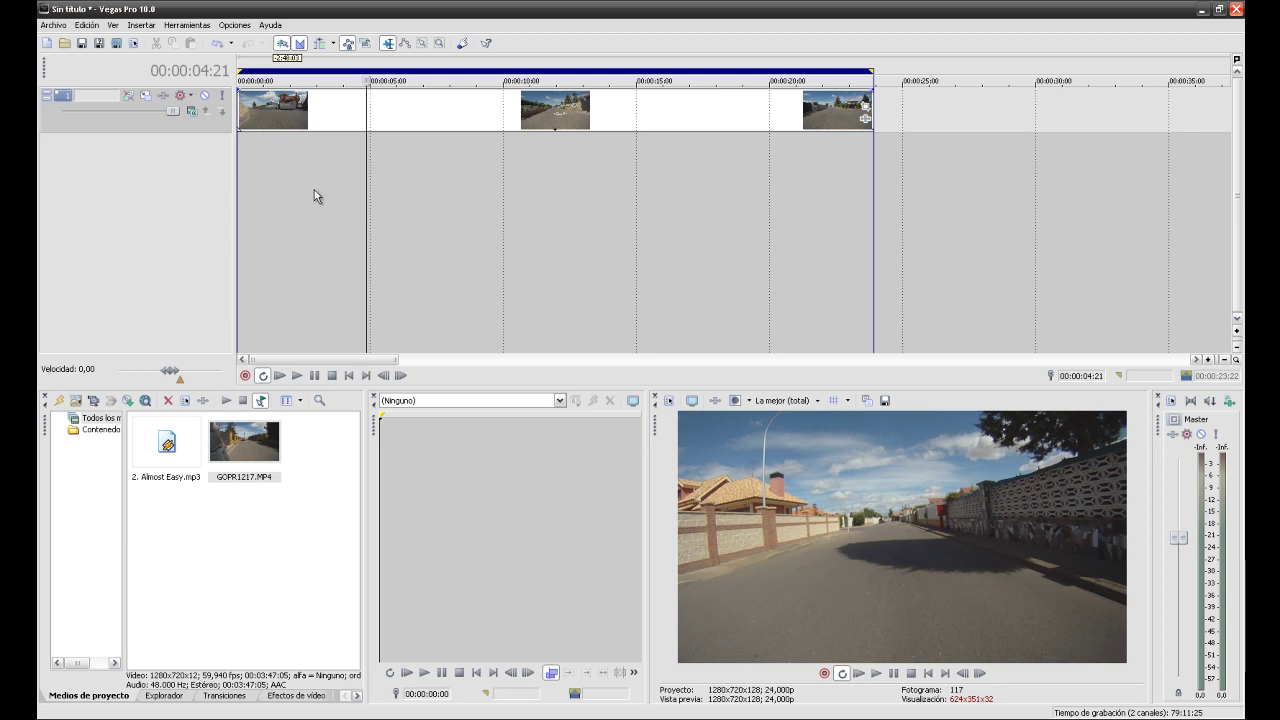
key(space)
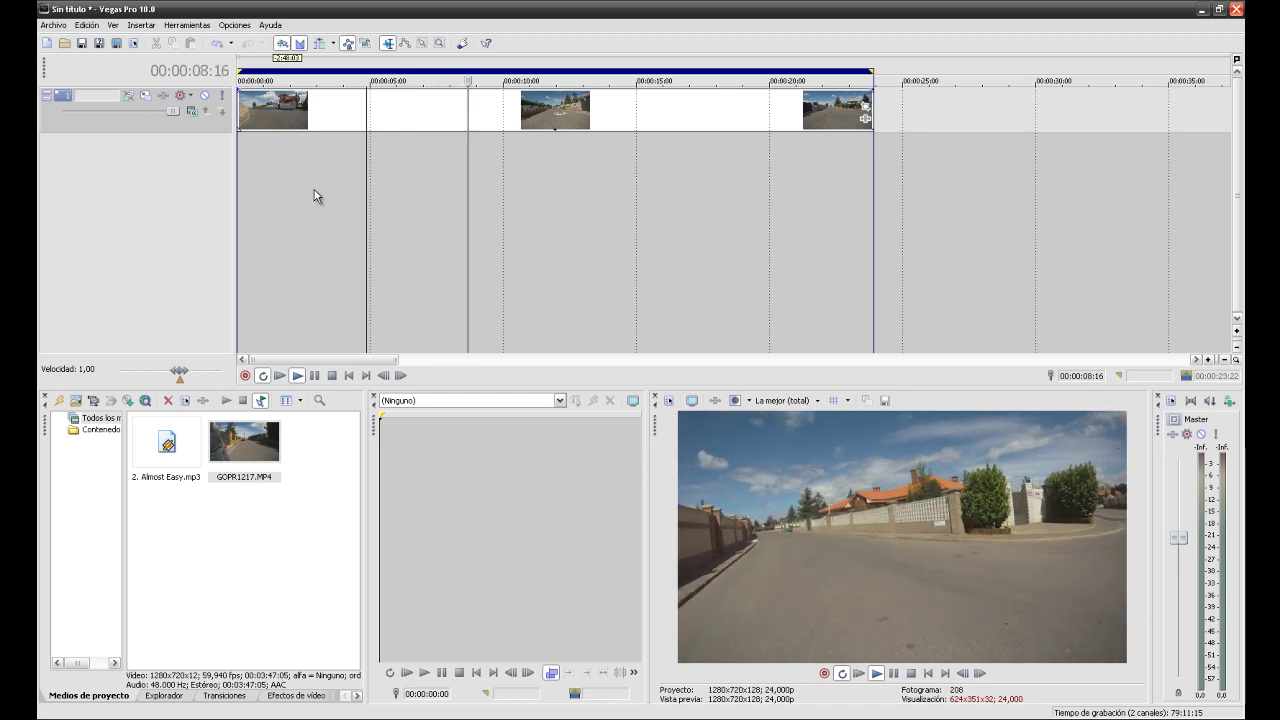
key(space)
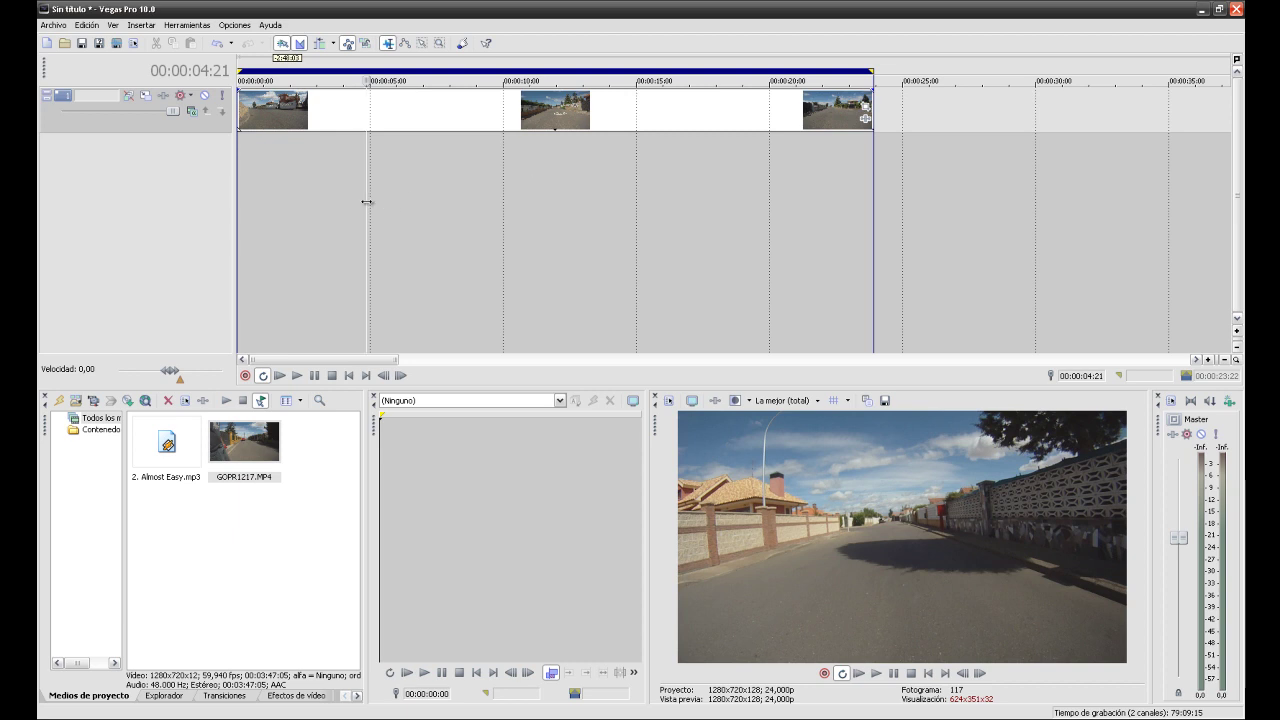
key(space)
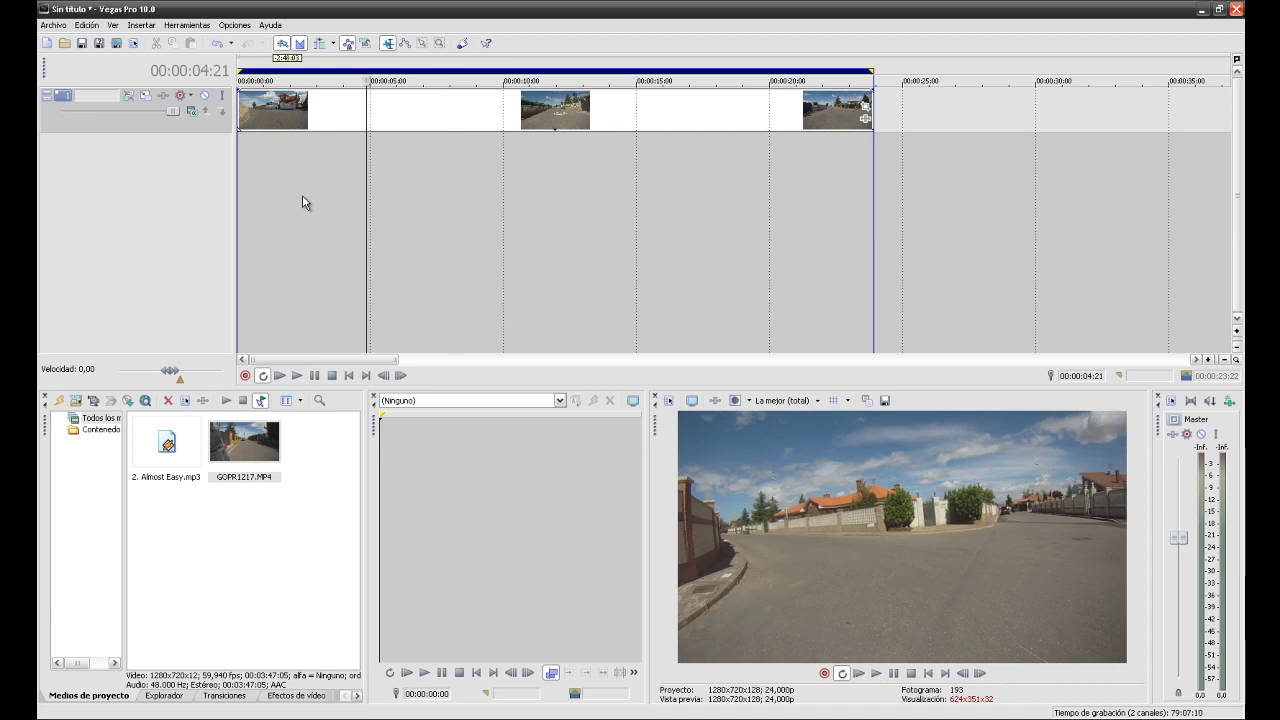
key(space)
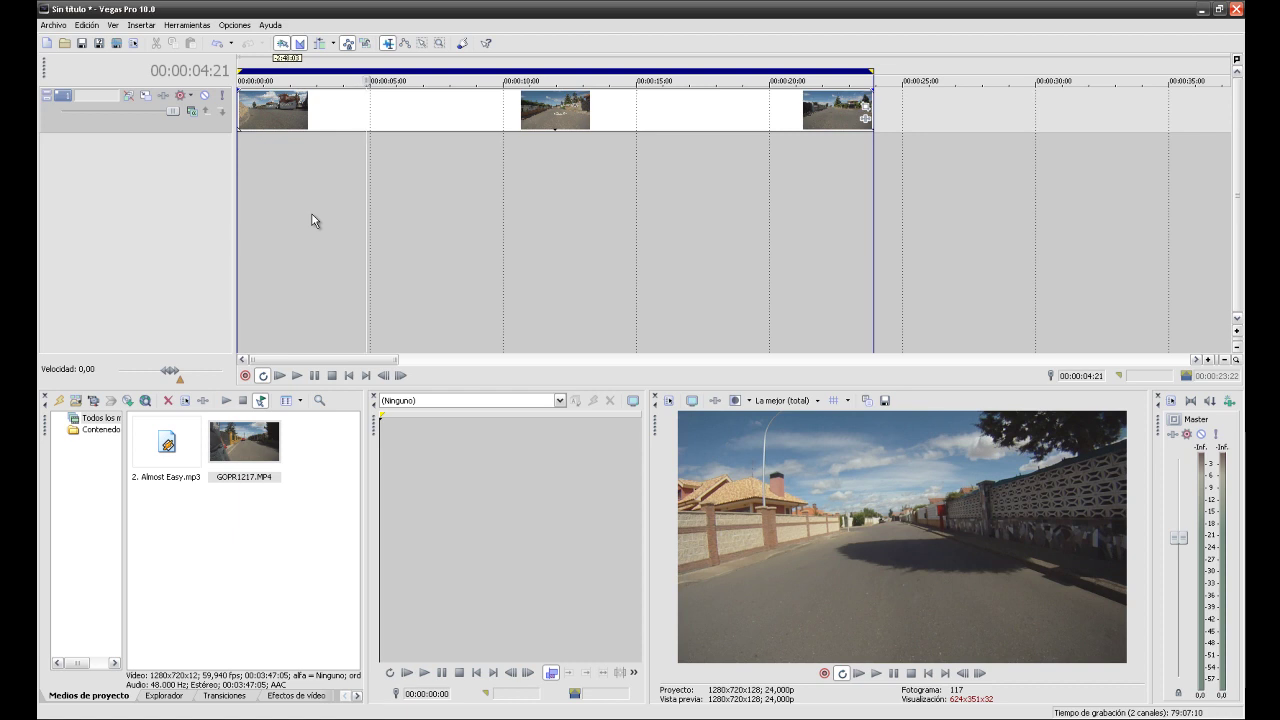
key(space)
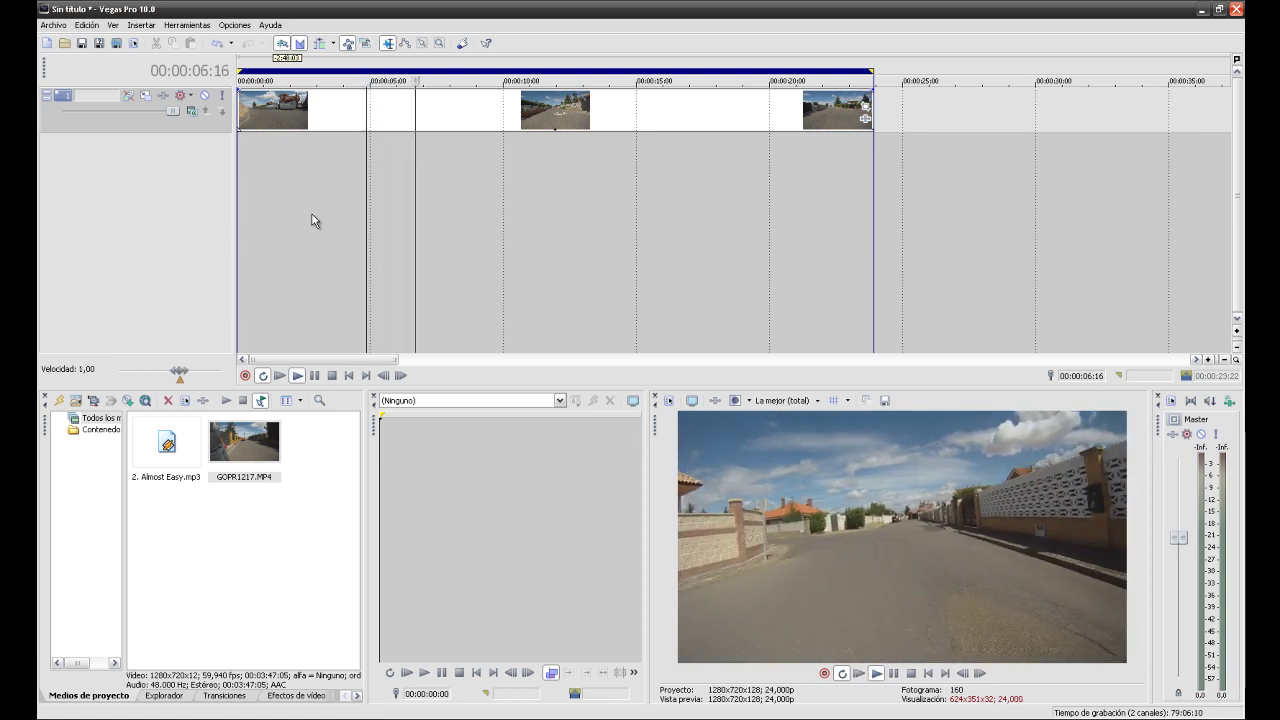
key(Return)
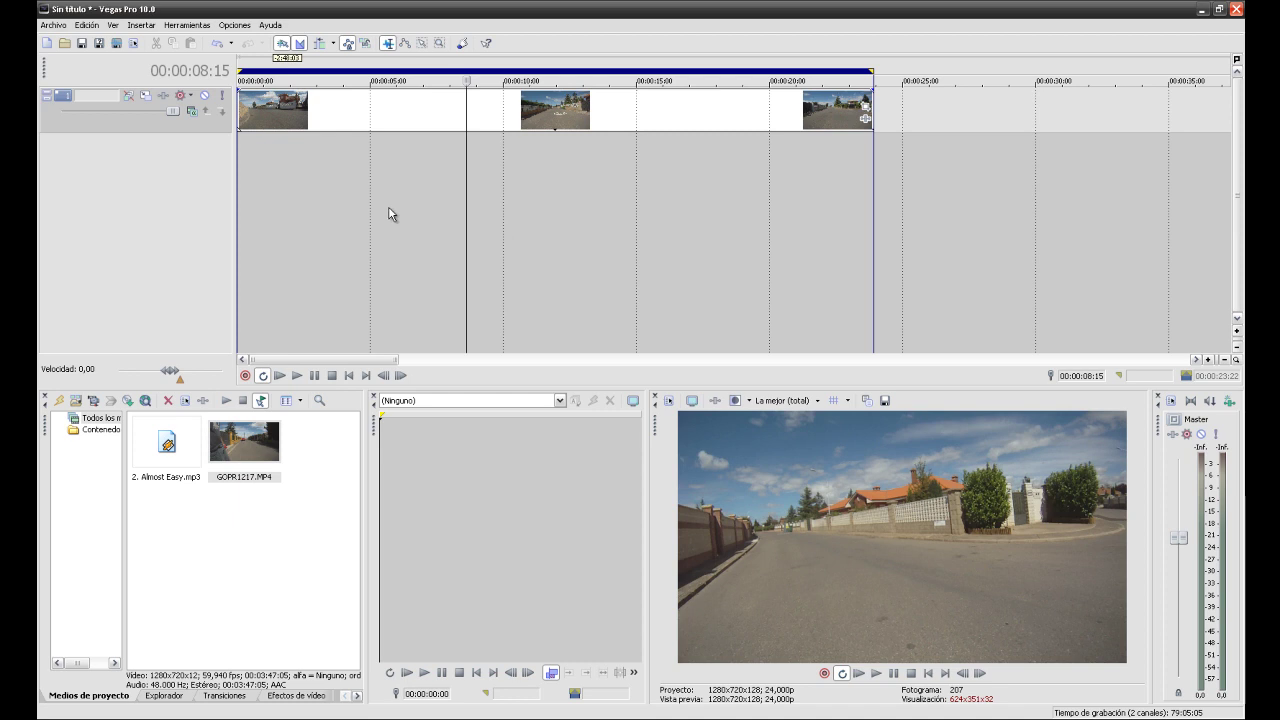
- Add 2. Almost Easy.mp3 from the project media as an audio track beneath the video, starting at the beginning of the timeline
drag(666, 117, 632, 123)
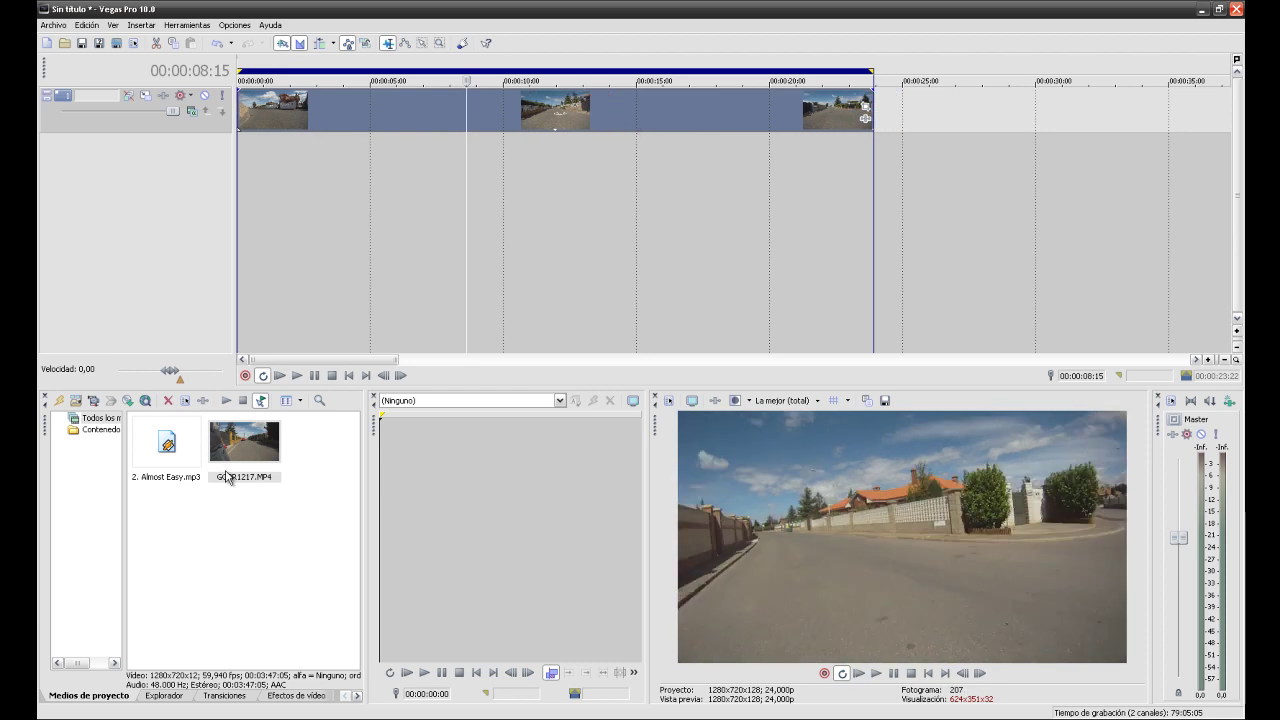
click(167, 450)
drag(167, 450, 210, 270)
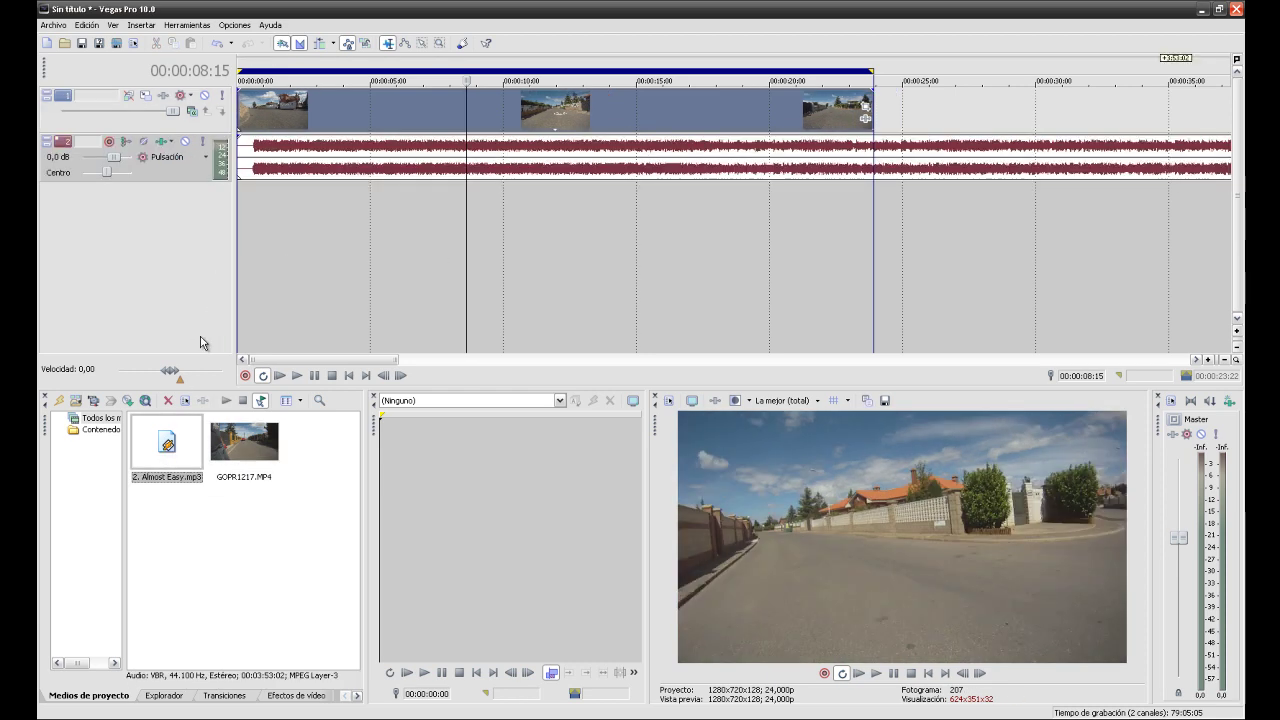
- View the full length of the song beside the video clip and play both from 00:00:06:09
click(407, 253)
scroll(407, 253, up, 6)
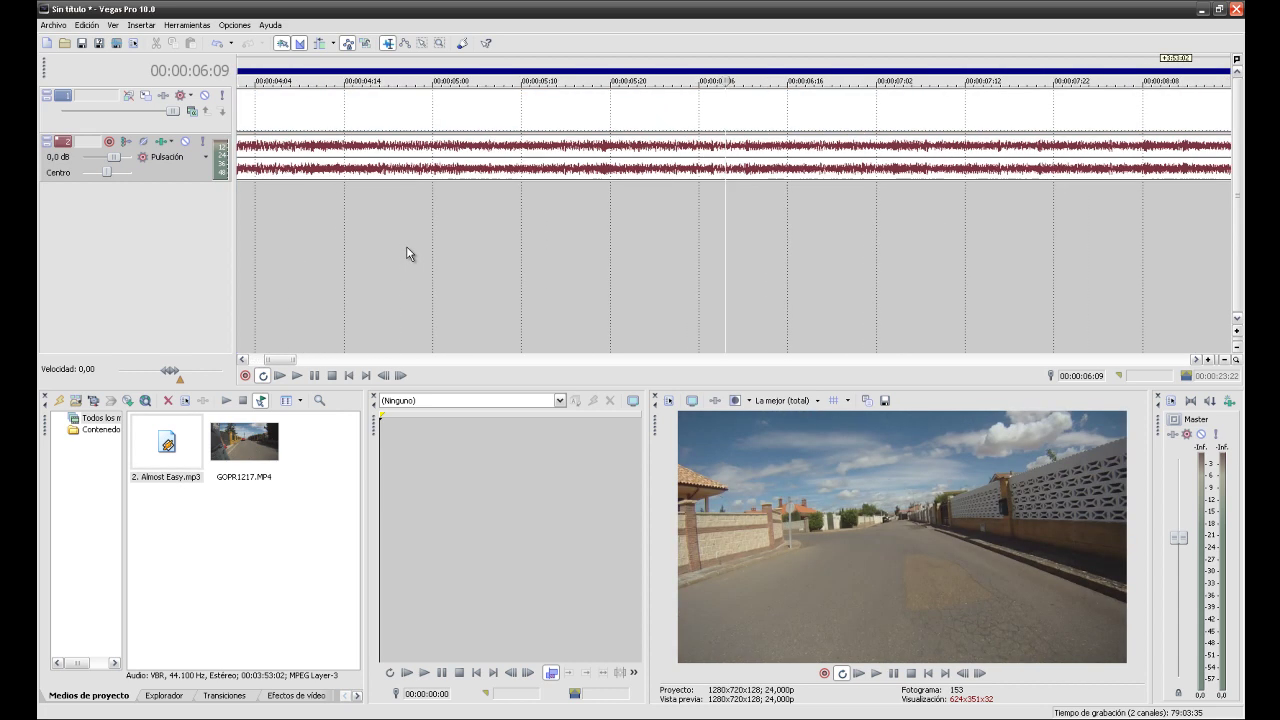
scroll(406, 253, down, 8)
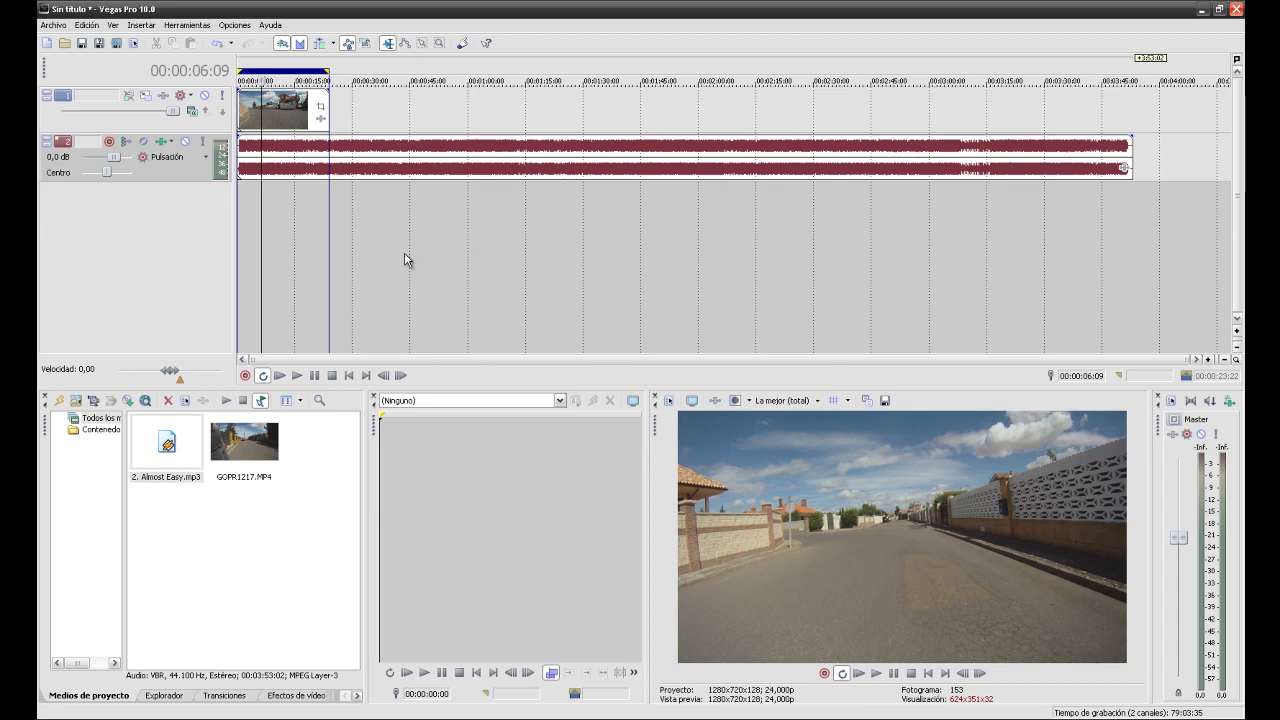
key(space)
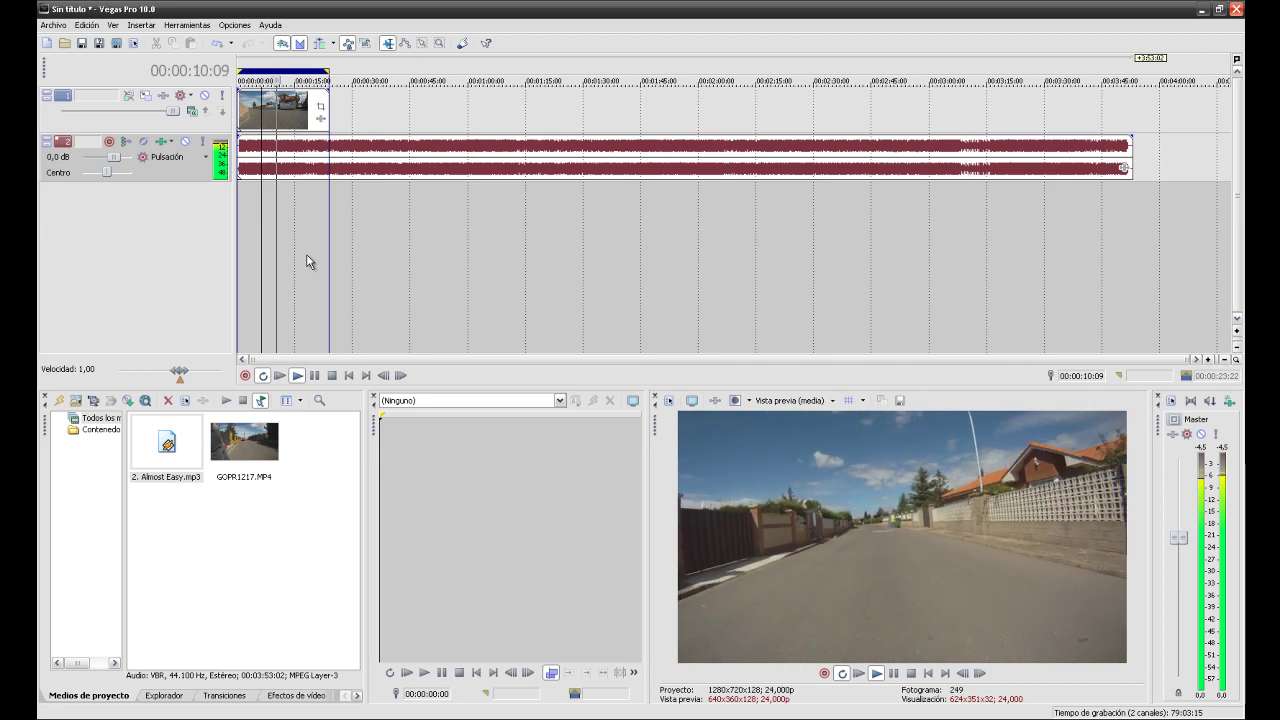
key(space)
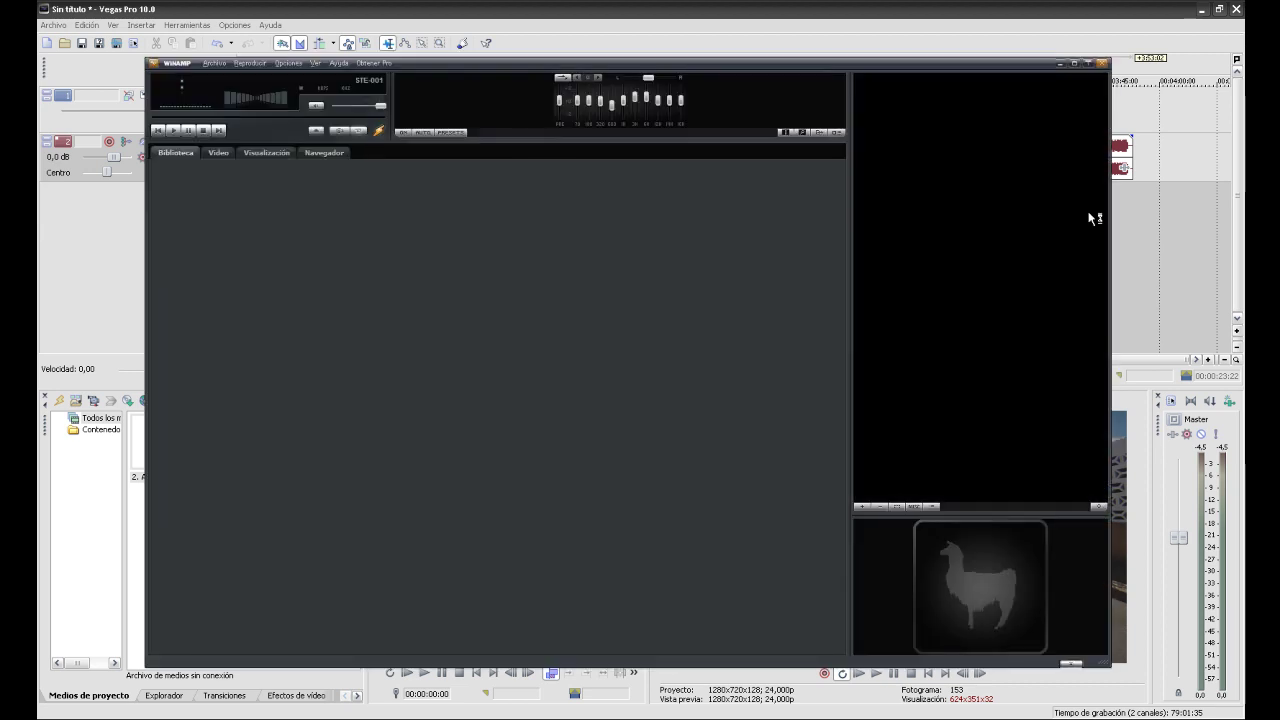
- Close the Winamp player window and import 4. Afterlife.mp3 into the project media
click(1103, 65)
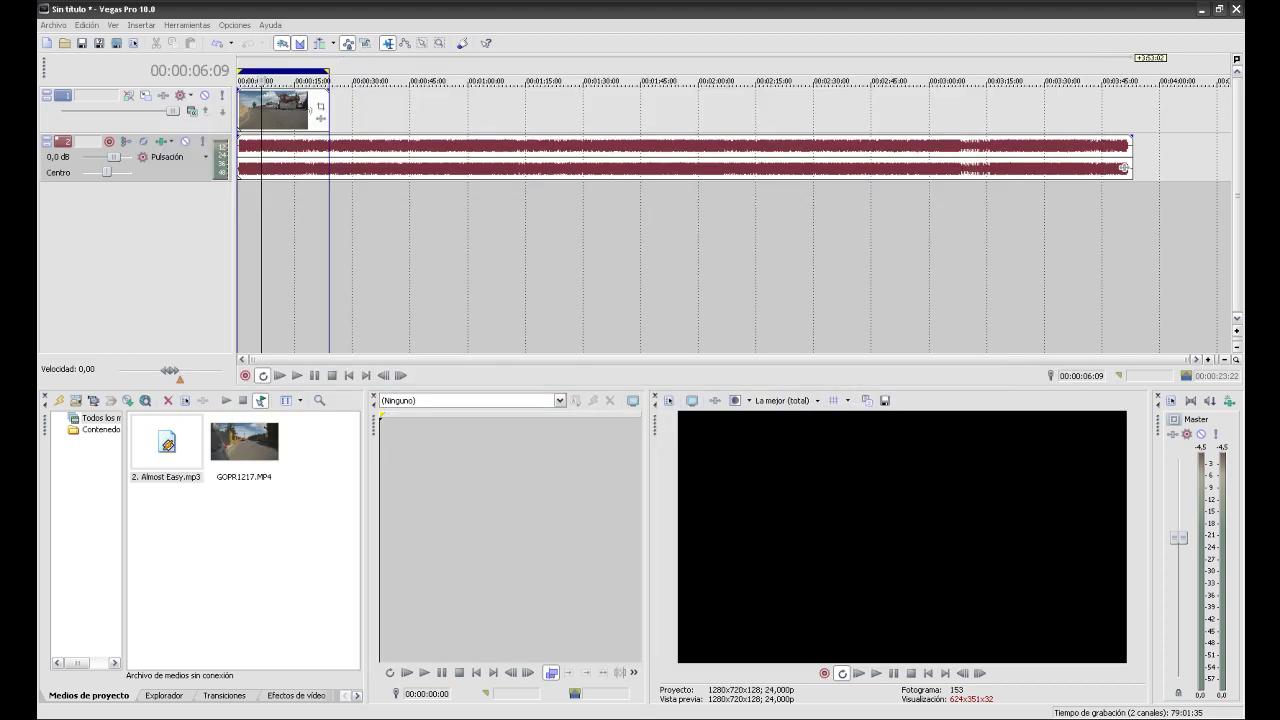
drag(423, 503, 185, 540)
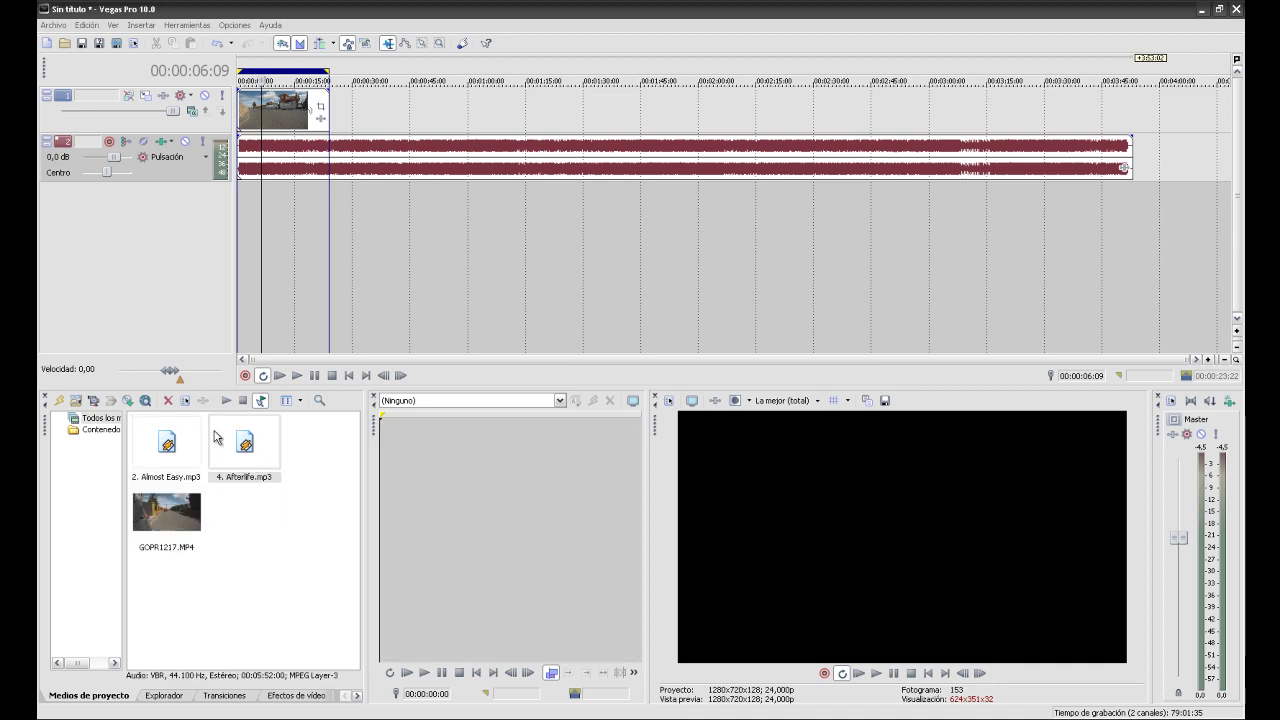
click(157, 441)
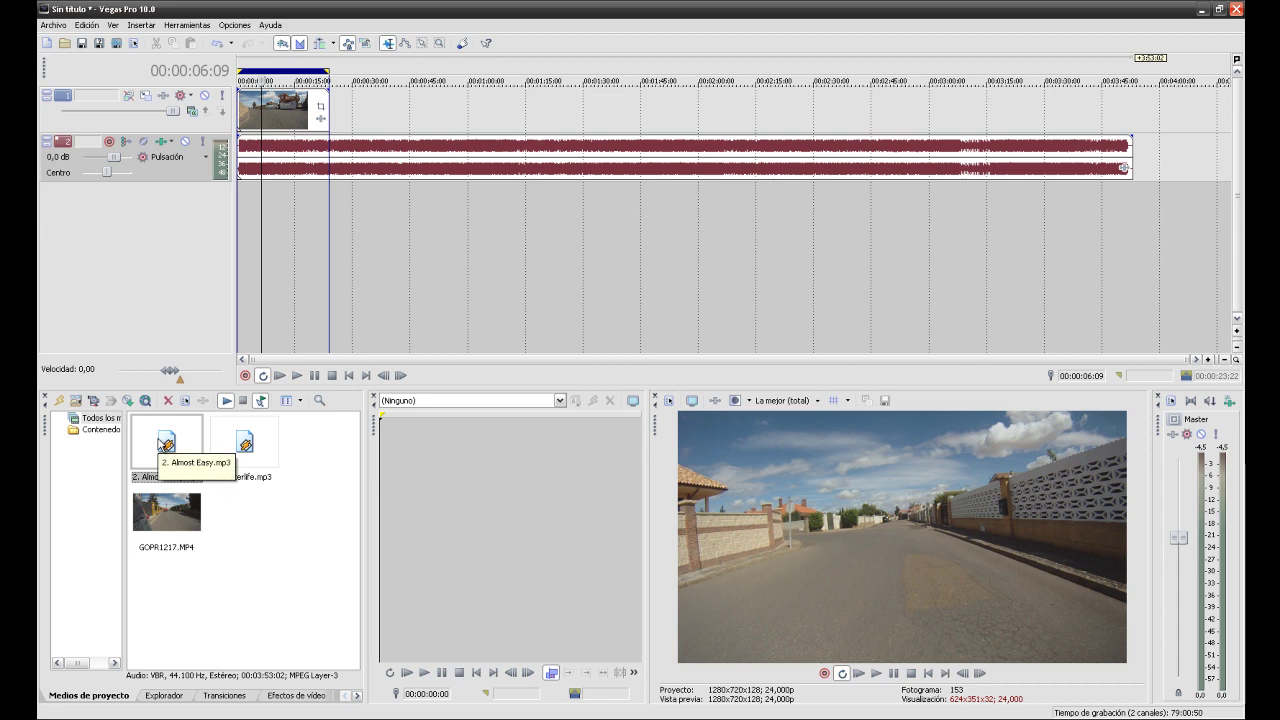
key(Delete)
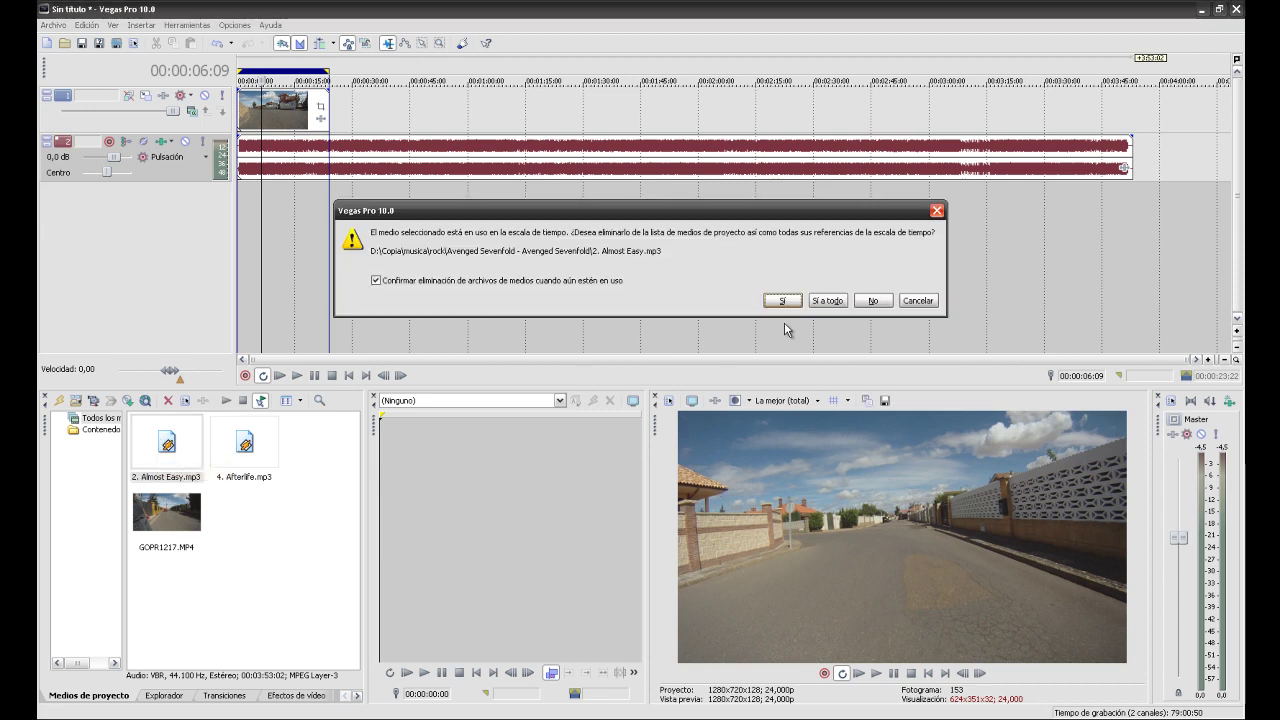
click(910, 303)
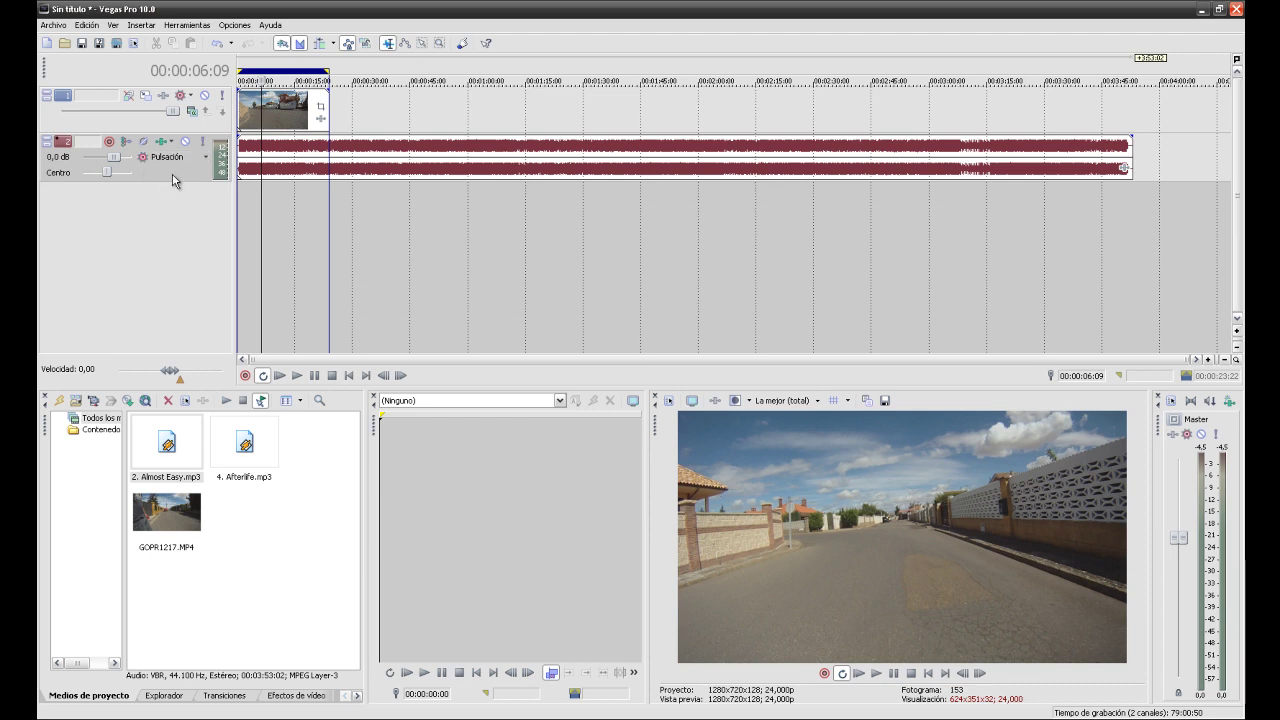
- Delete the audio track from the timeline and remove 2. Almost Easy.mp3 from the project media
key(Delete)
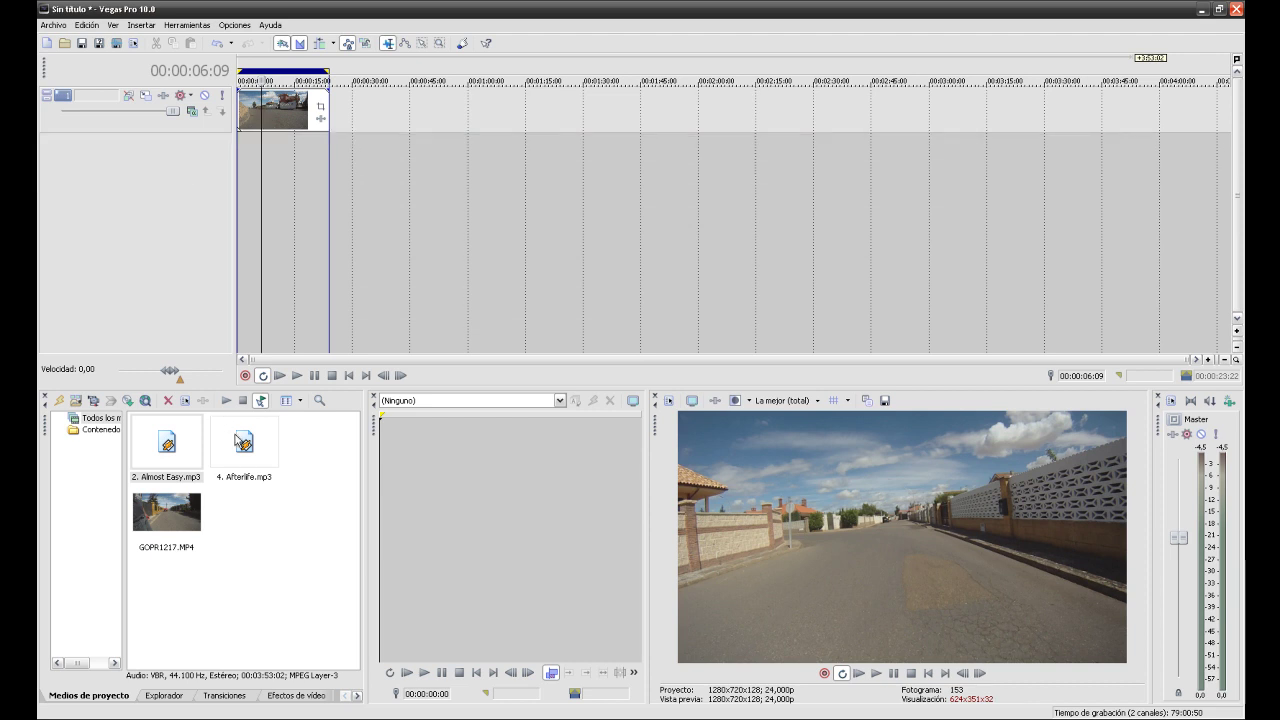
click(175, 437)
key(Delete)
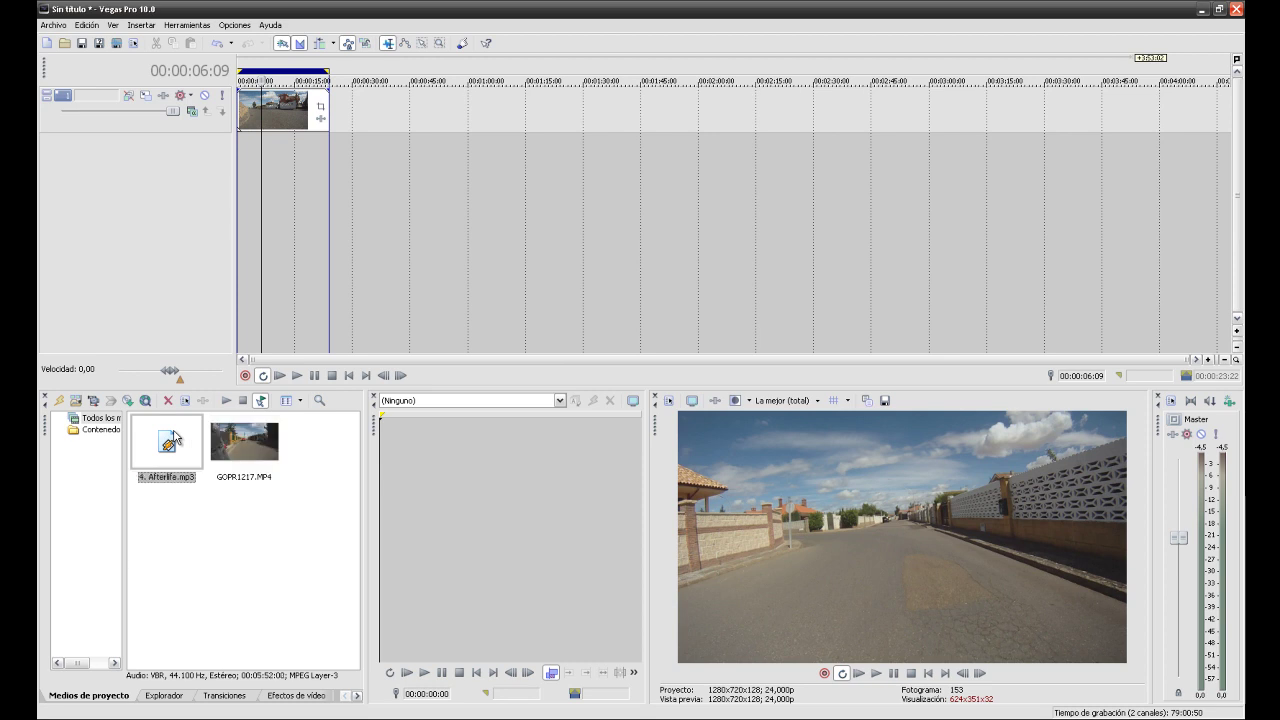
- Add 4. Afterlife.mp3 as an audio track beneath the video from the timeline's start and play both from the beginning
drag(168, 445, 240, 236)
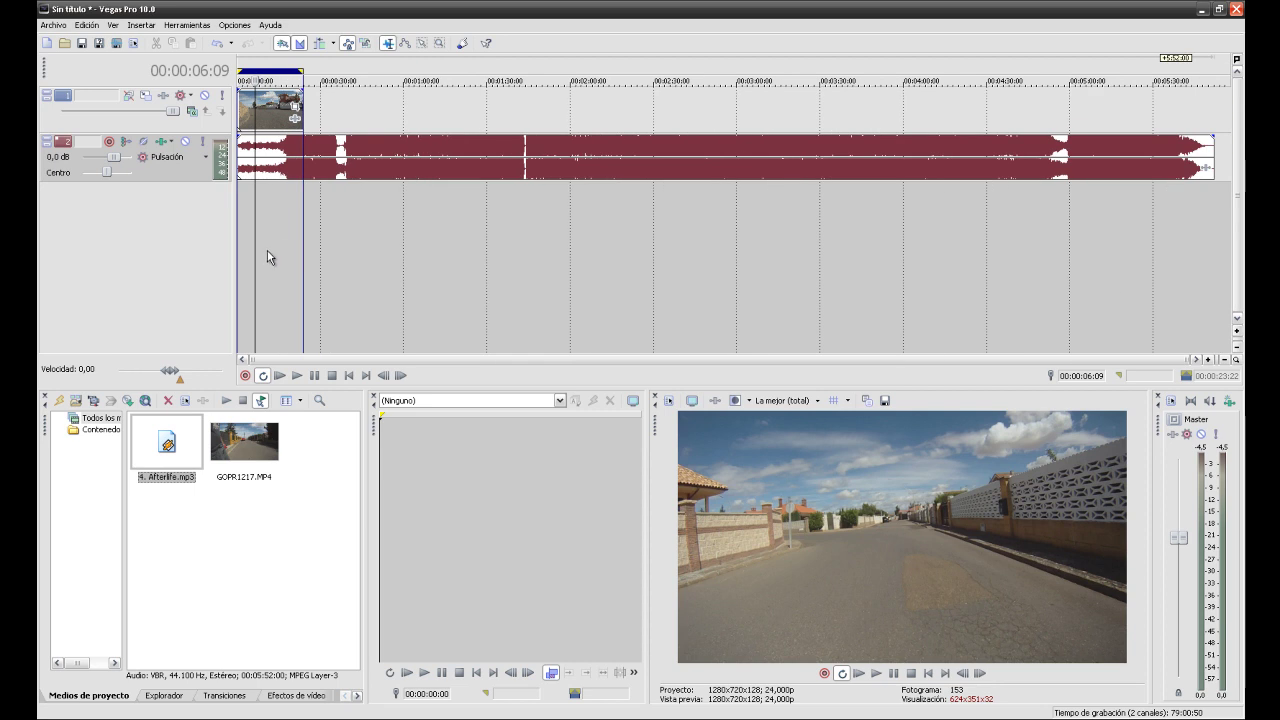
click(288, 248)
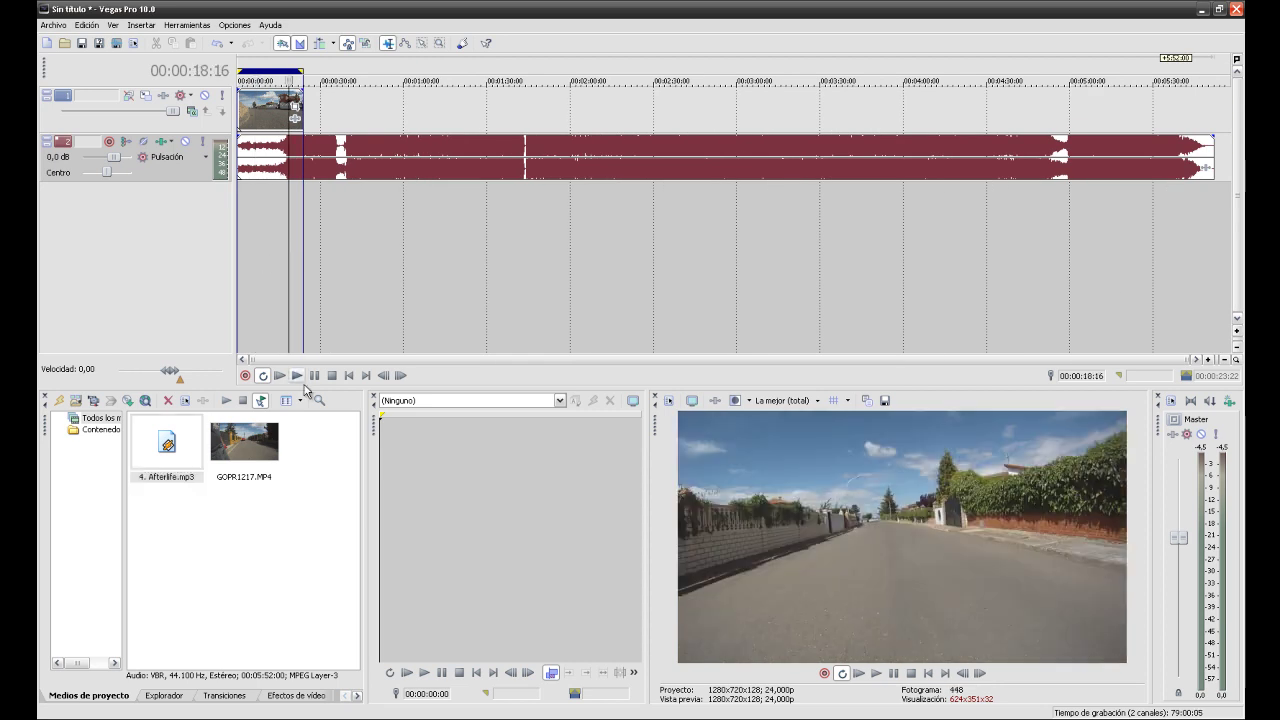
click(348, 375)
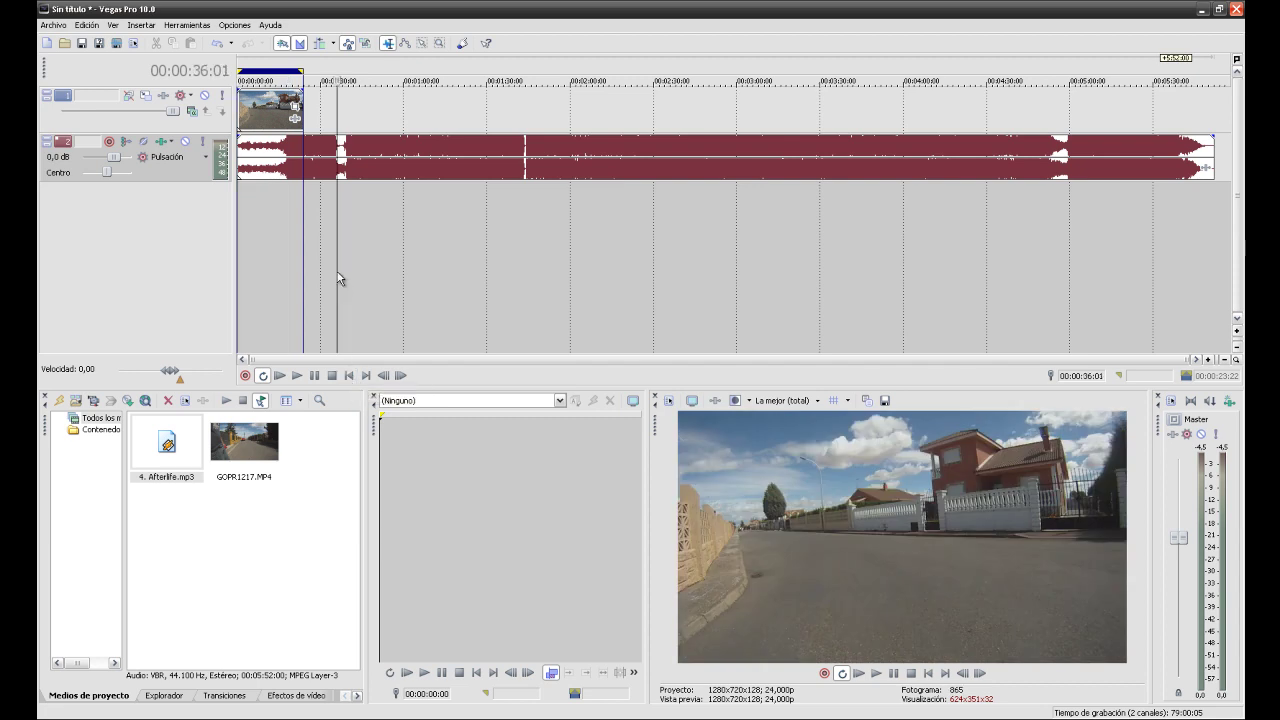
key(ctrl+a)
key(space)
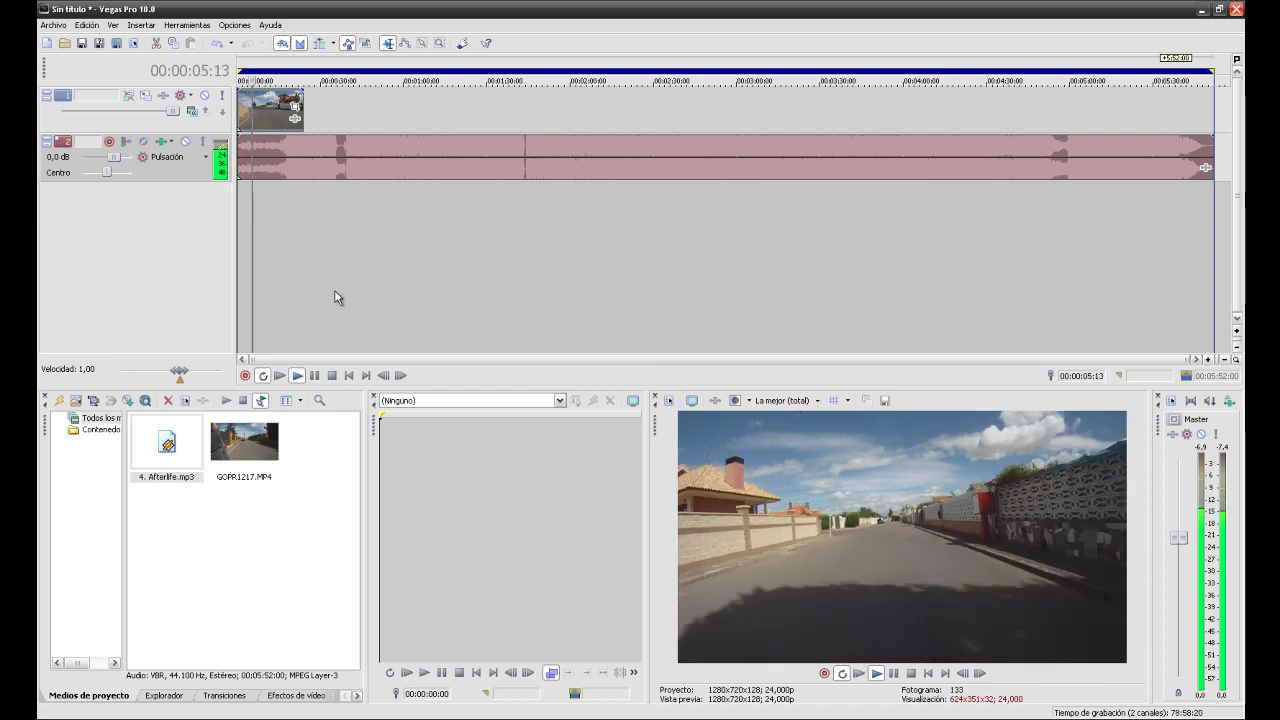
key(space)
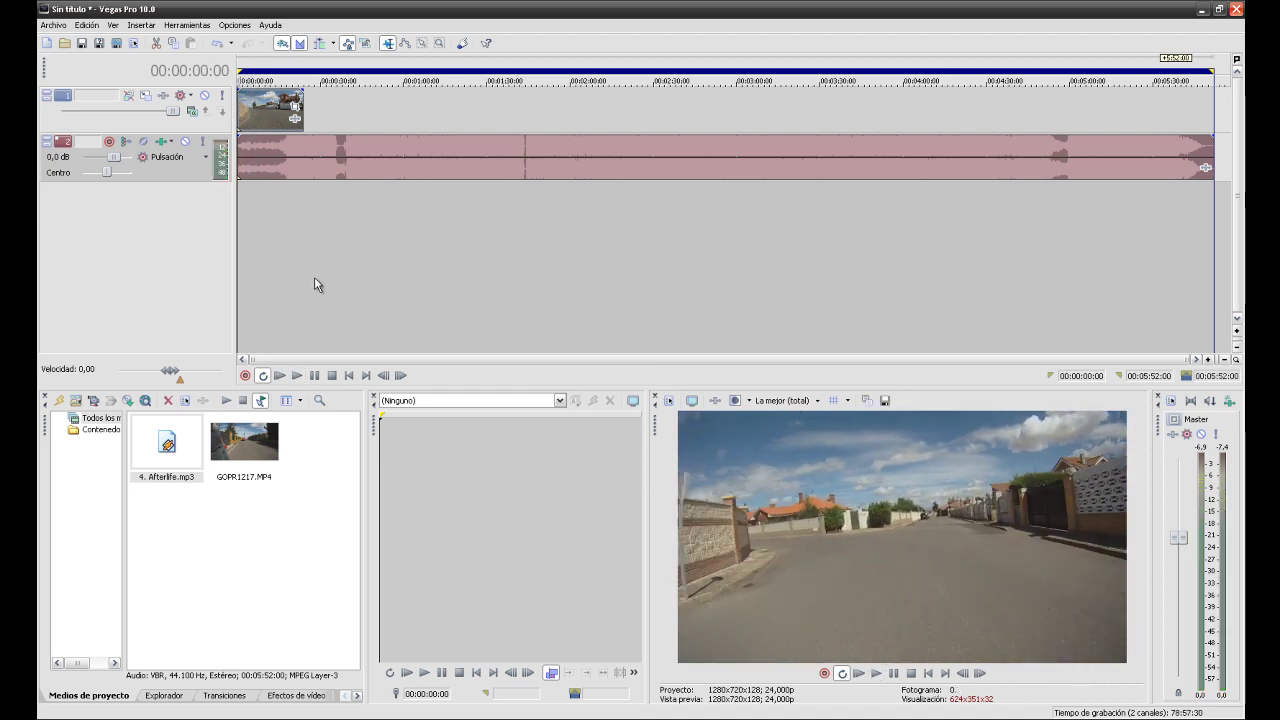
- Split the video clip at 00:00:07:14
click(325, 244)
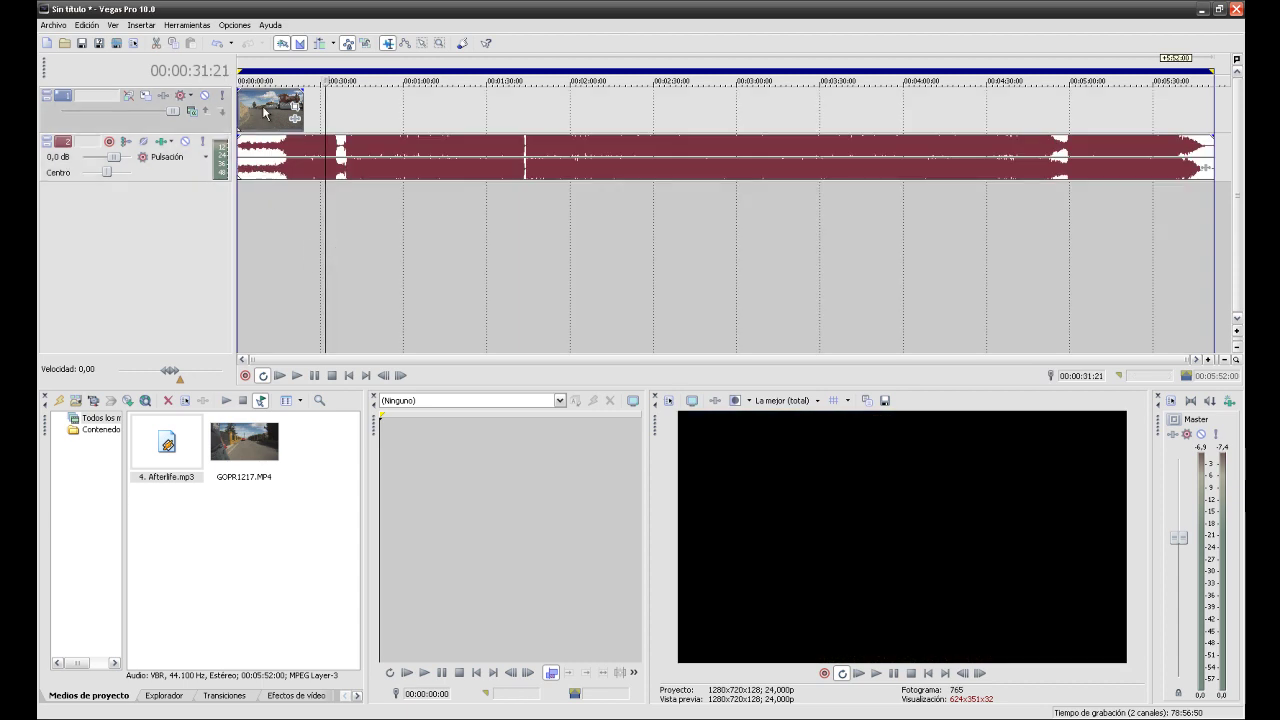
click(266, 300)
scroll(290, 310, up, 4)
scroll(290, 310, up, 3)
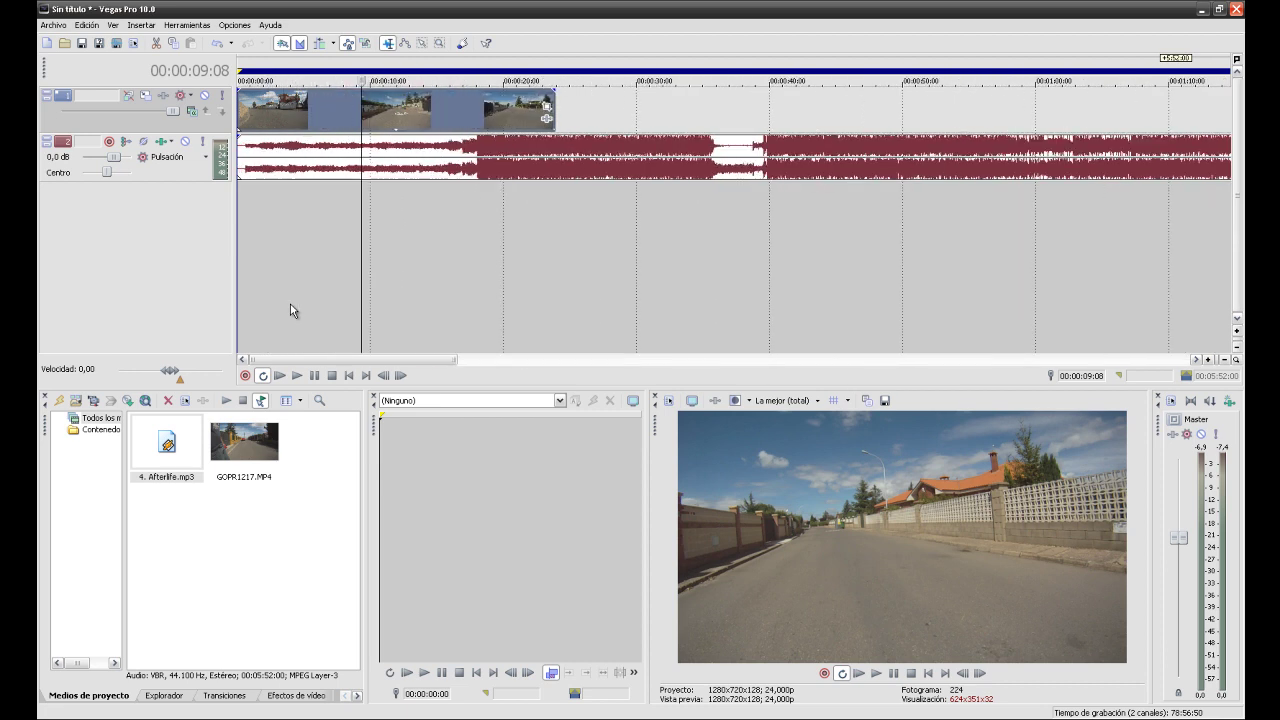
scroll(389, 262, up, 1)
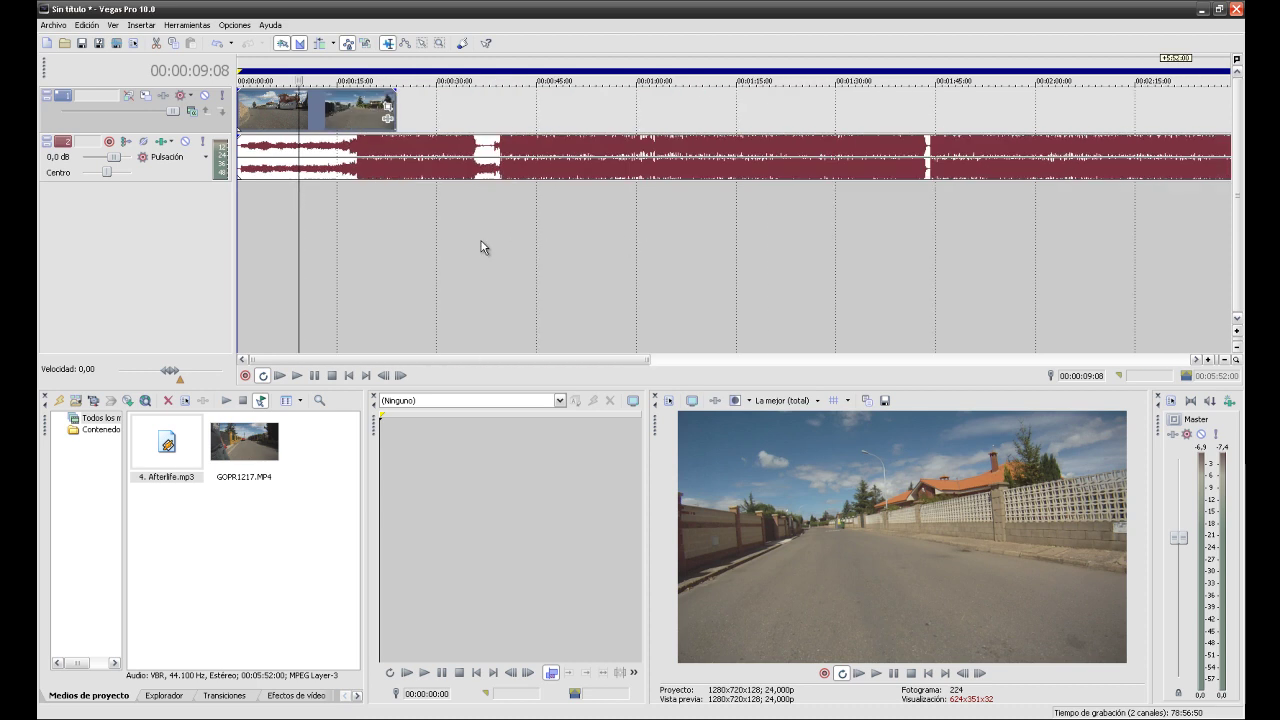
scroll(481, 247, up, 3)
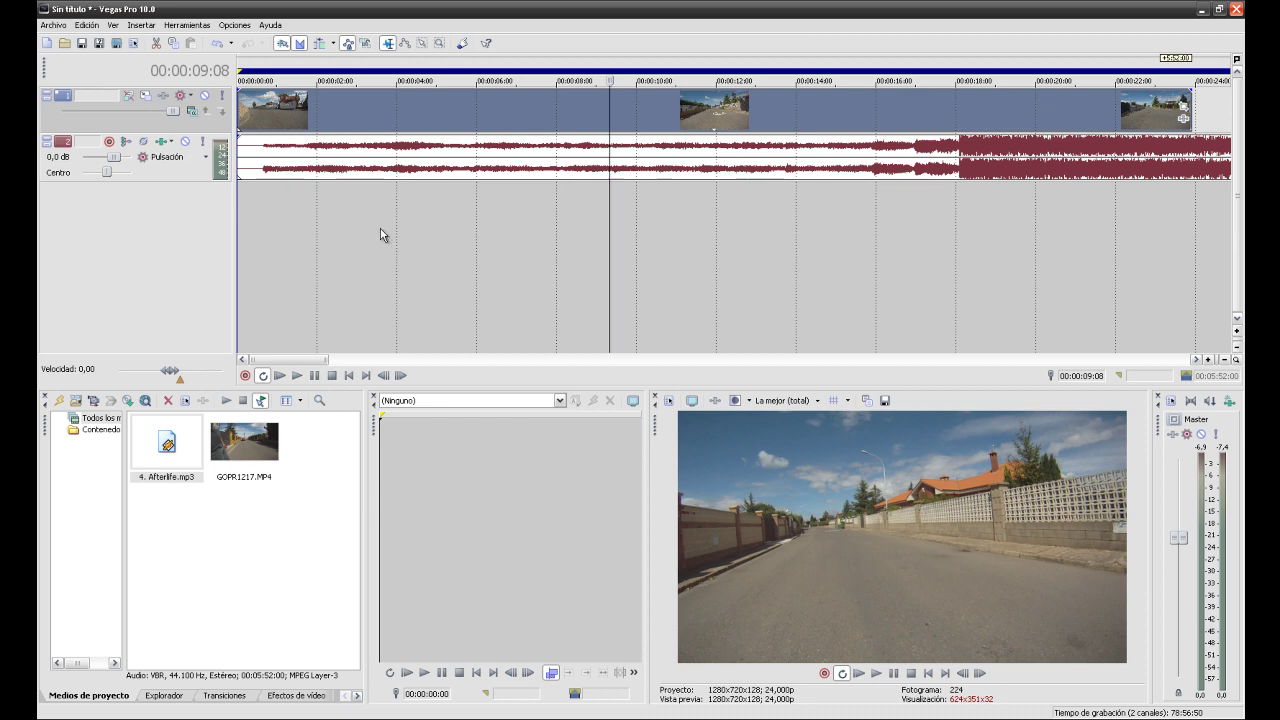
click(405, 98)
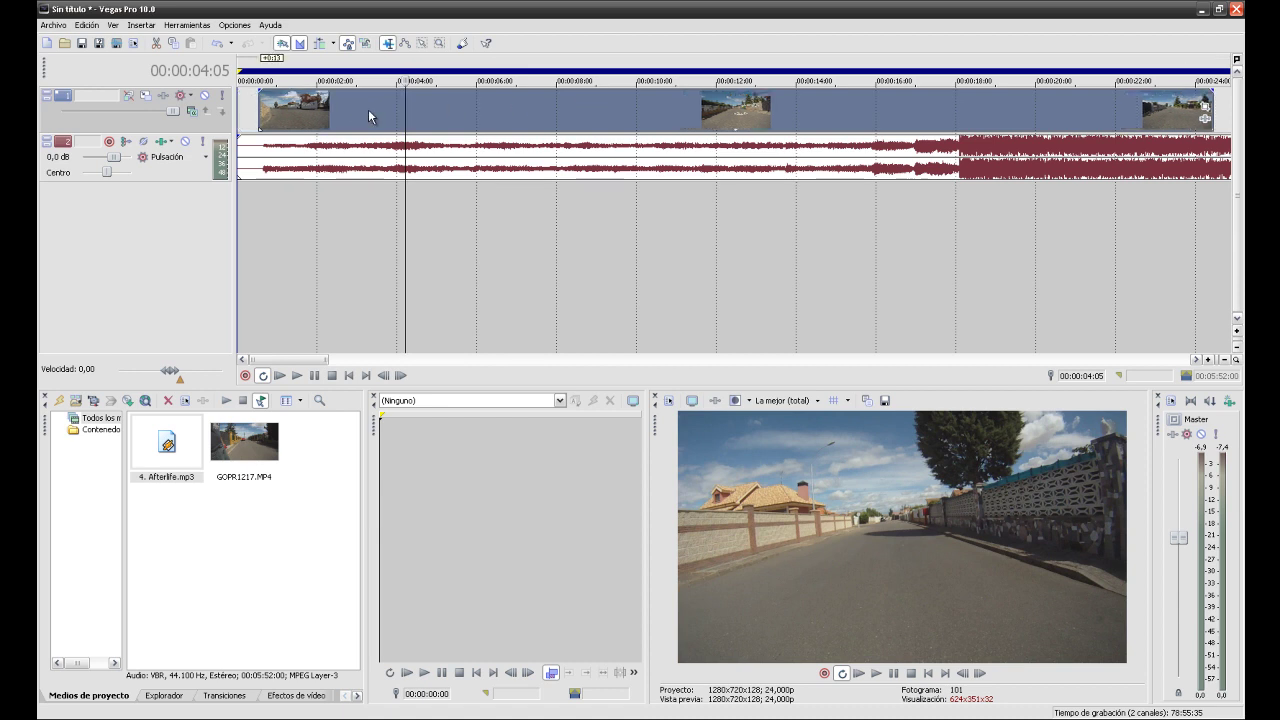
click(365, 248)
drag(367, 248, 540, 270)
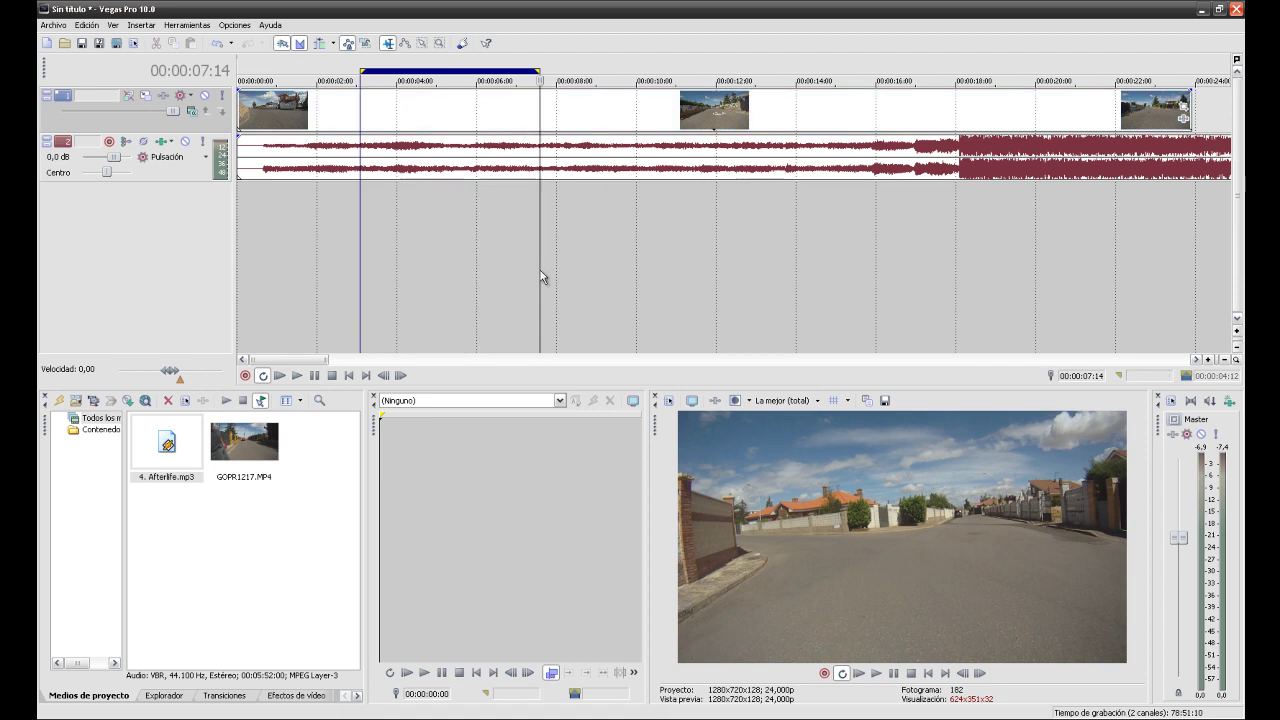
click(539, 101)
key(s)
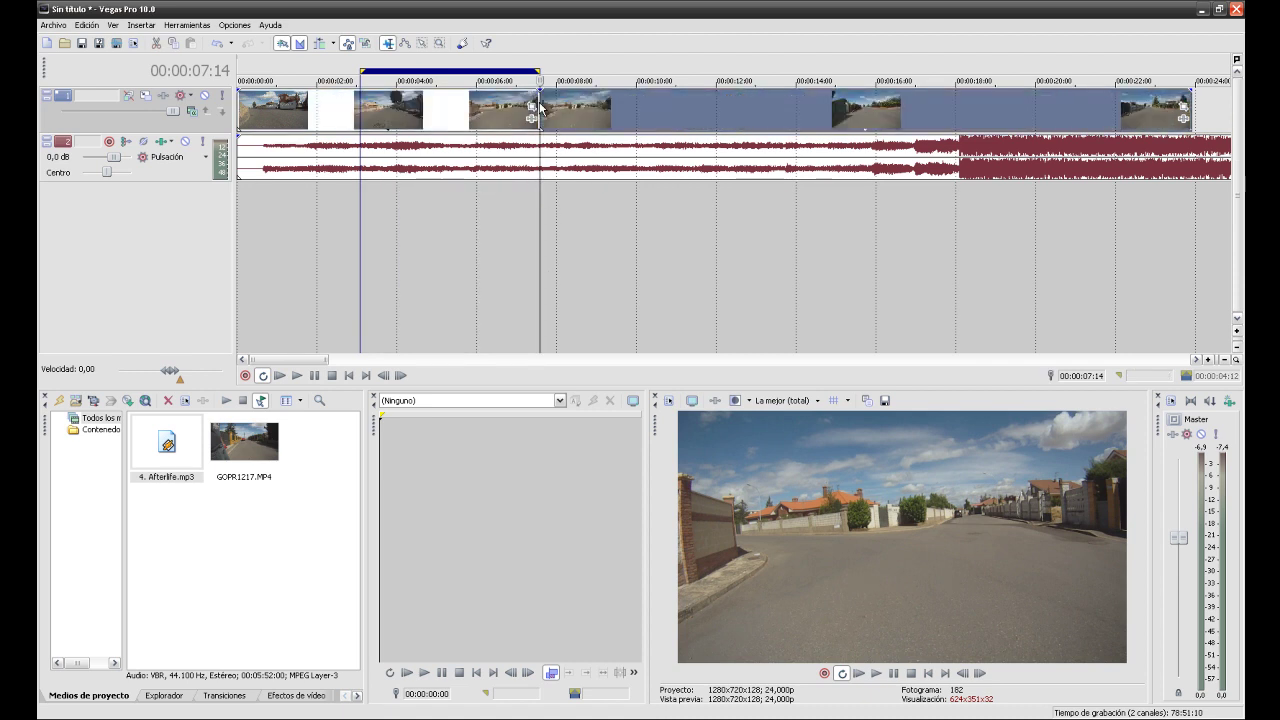
- Split the second video segment at 00:00:09:02
click(467, 108)
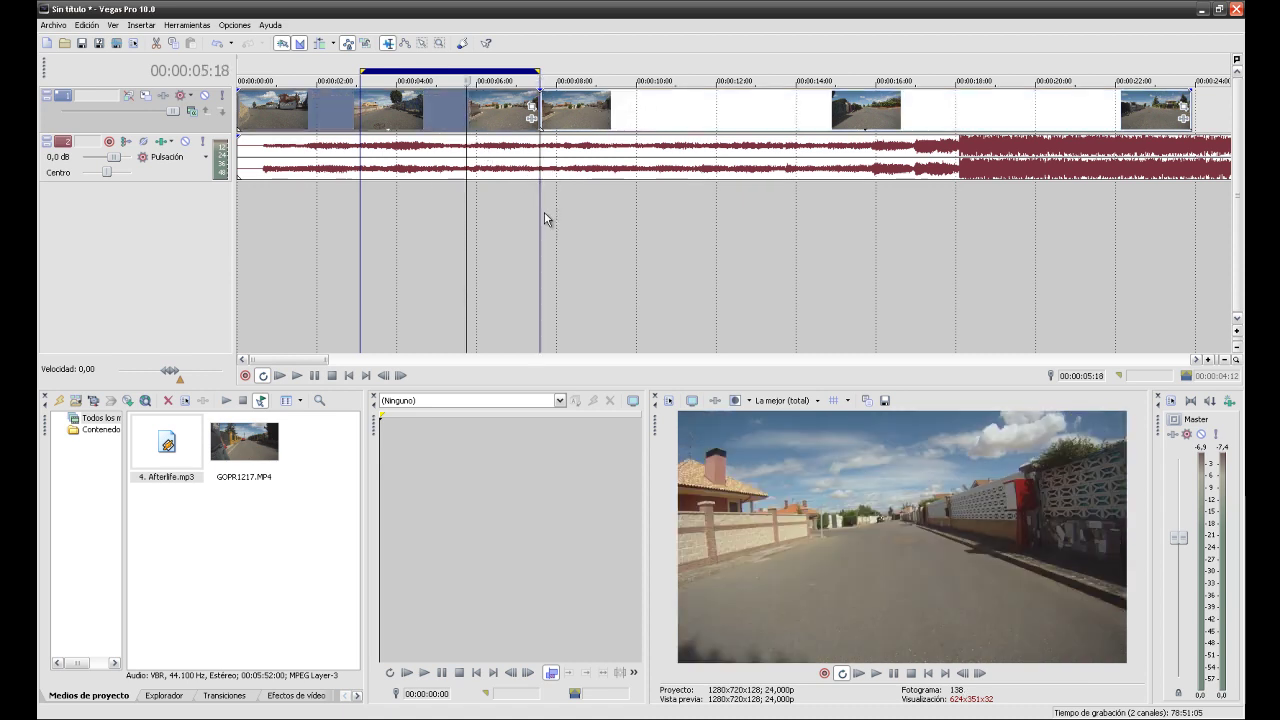
drag(525, 212, 600, 227)
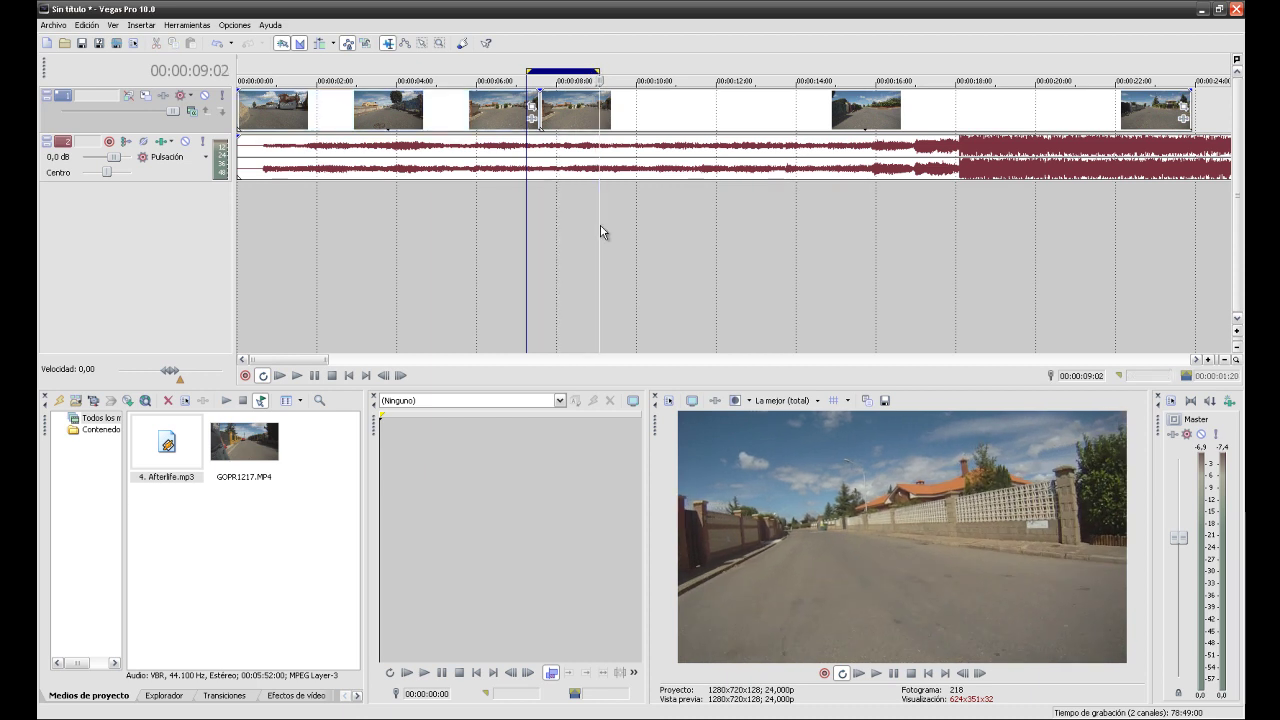
click(599, 101)
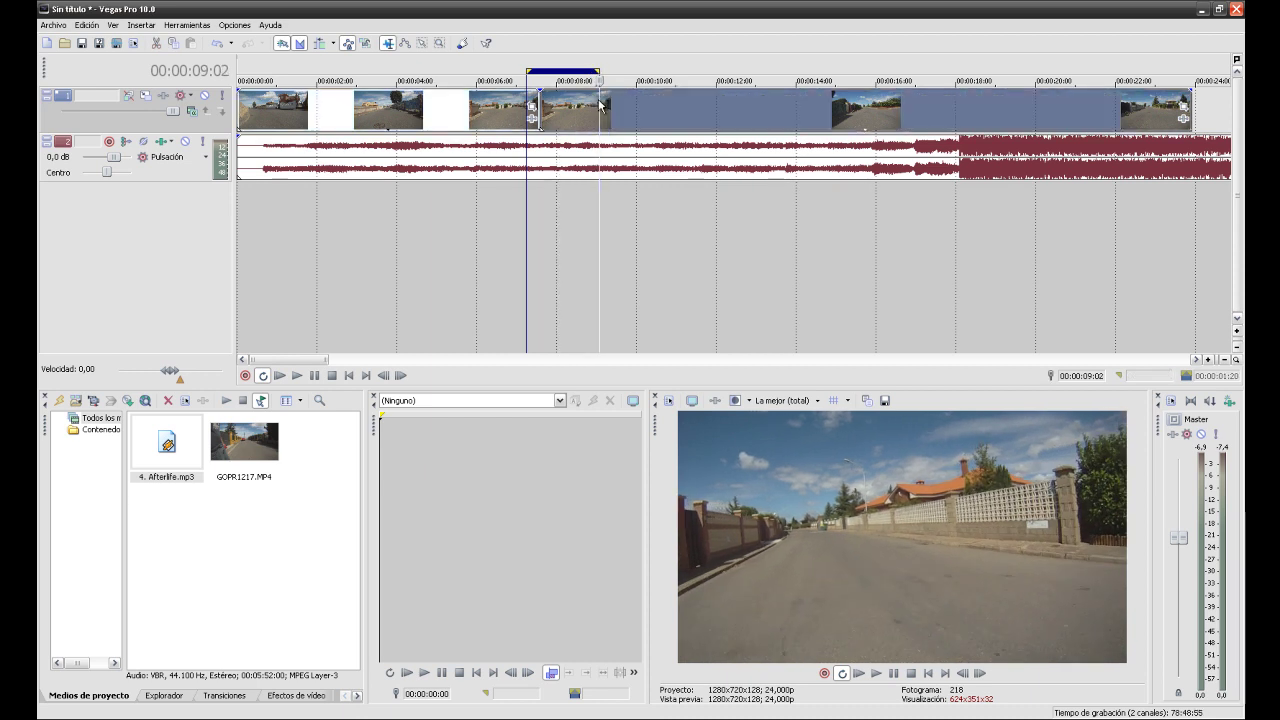
key(s)
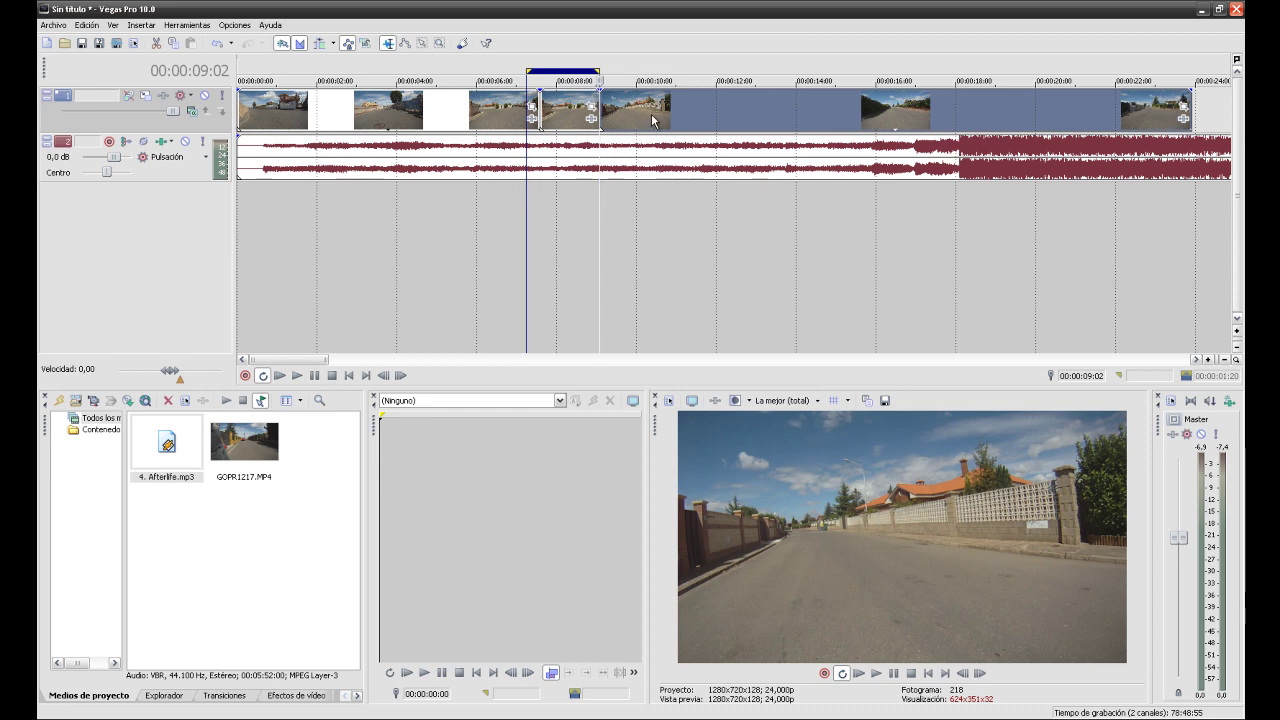
- Move the last video segment 4:09 later to leave a gap after the short middle segment
click(563, 107)
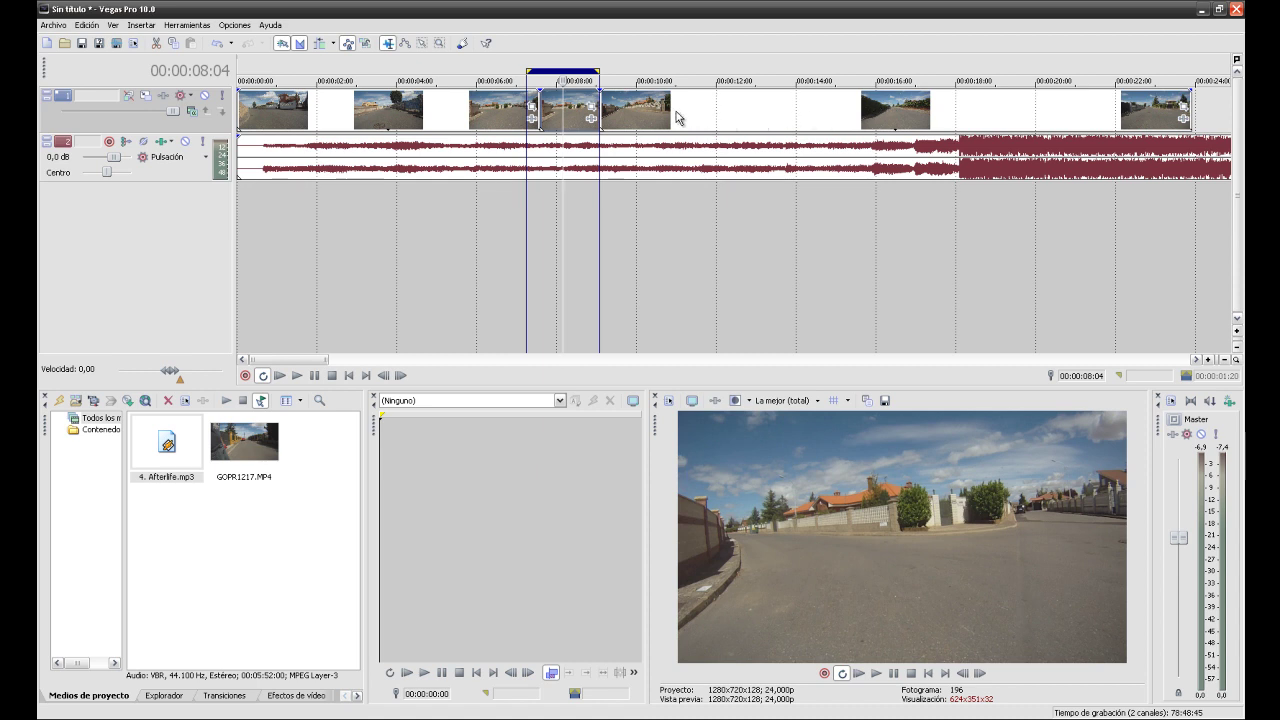
drag(650, 108, 825, 108)
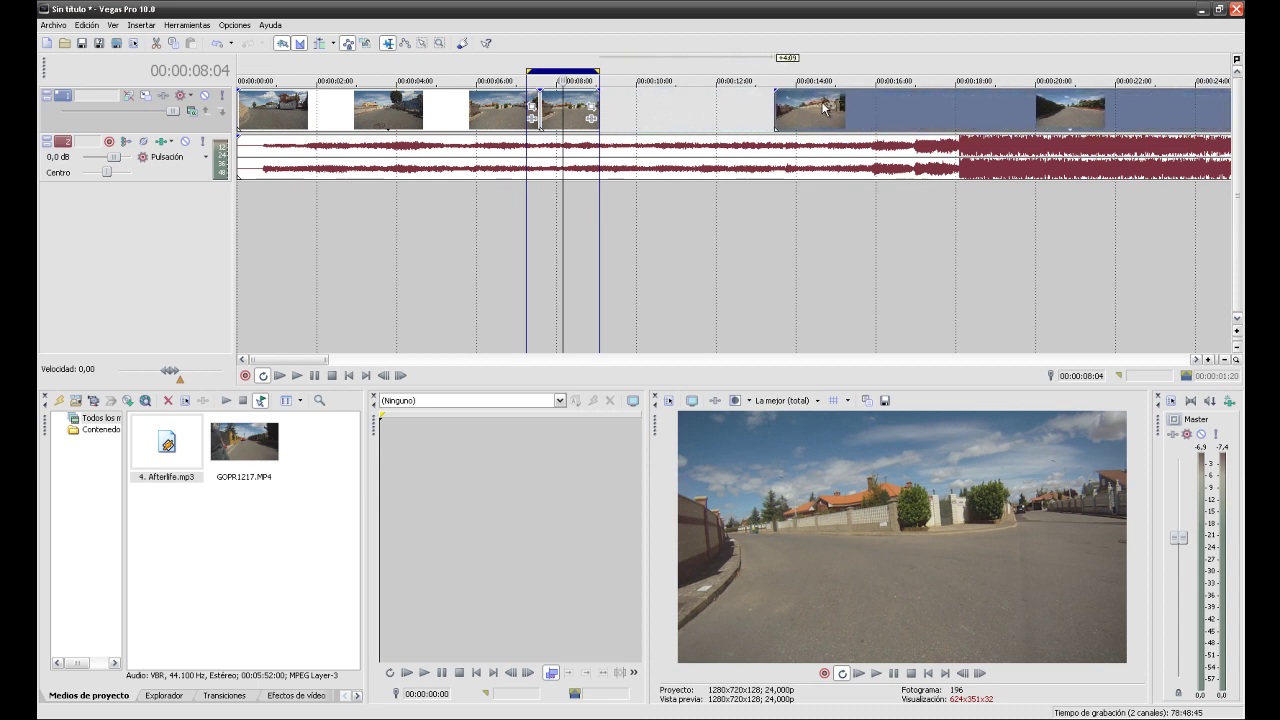
click(612, 288)
key(ctrl+a)
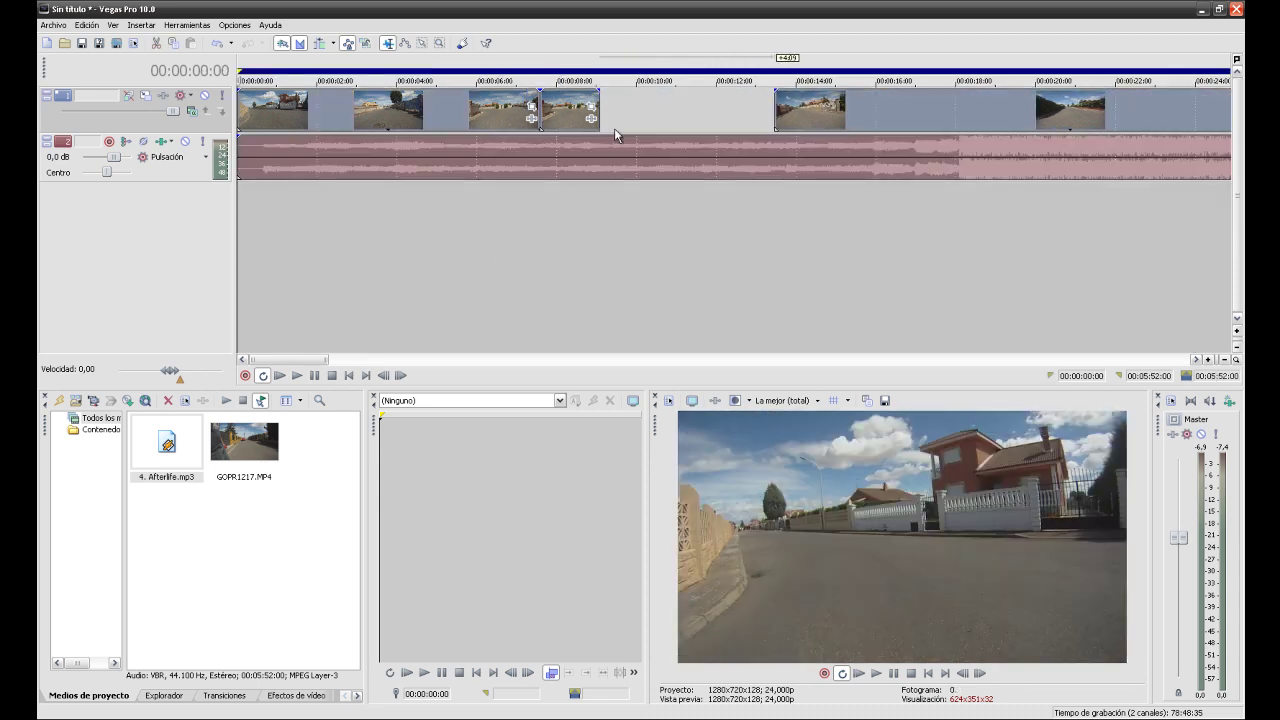
- Time-stretch the middle video segment into slow motion by extending its end to about 00:00:12:08
click(541, 240)
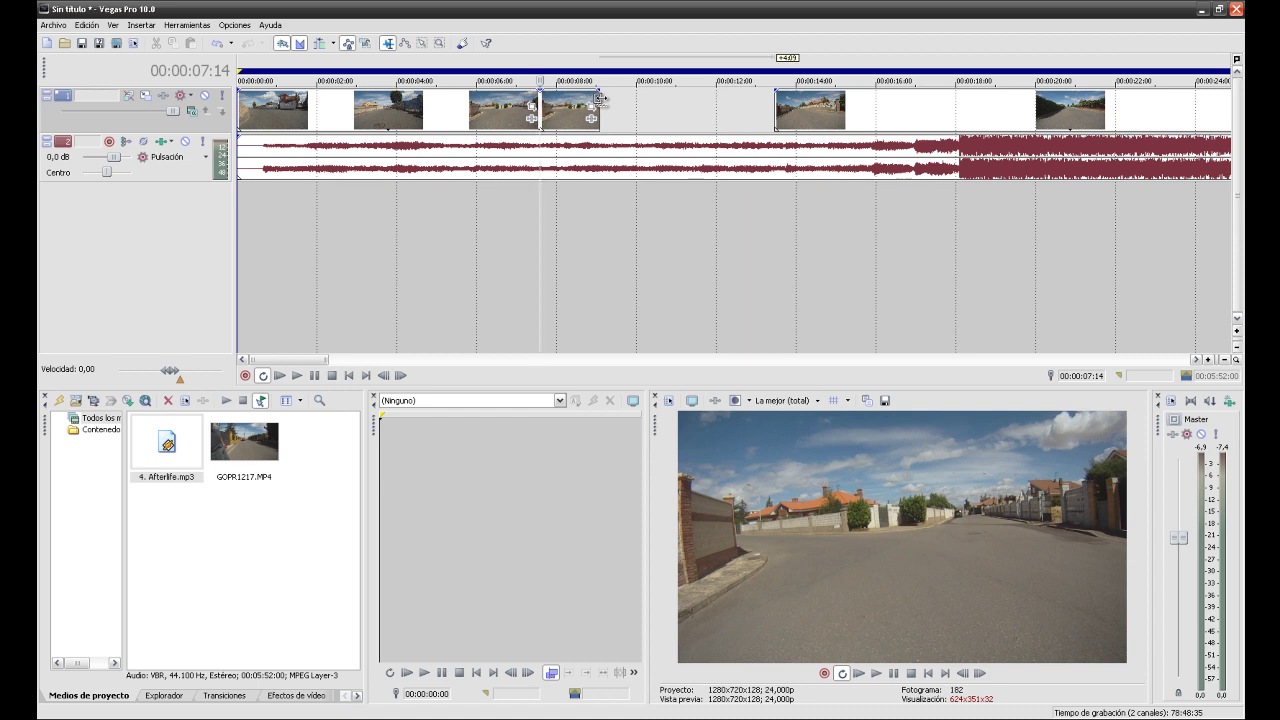
drag(600, 97, 705, 106)
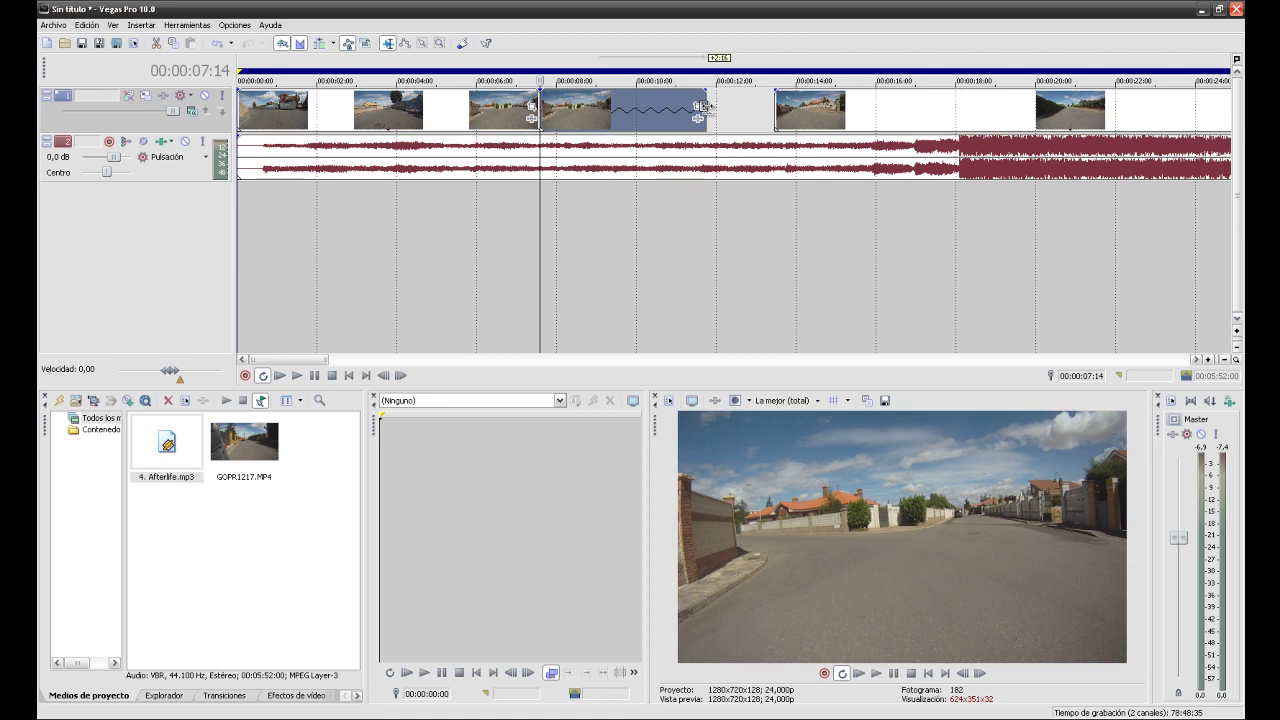
drag(708, 106, 709, 107)
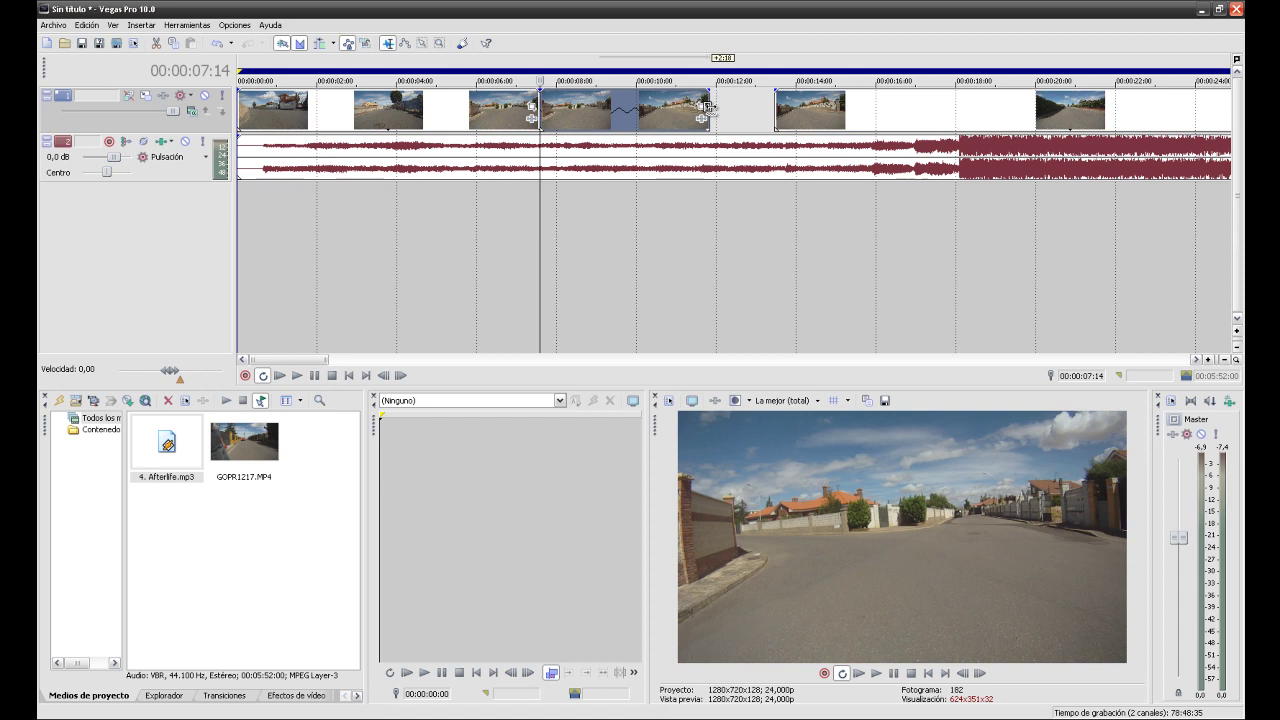
drag(716, 108, 727, 110)
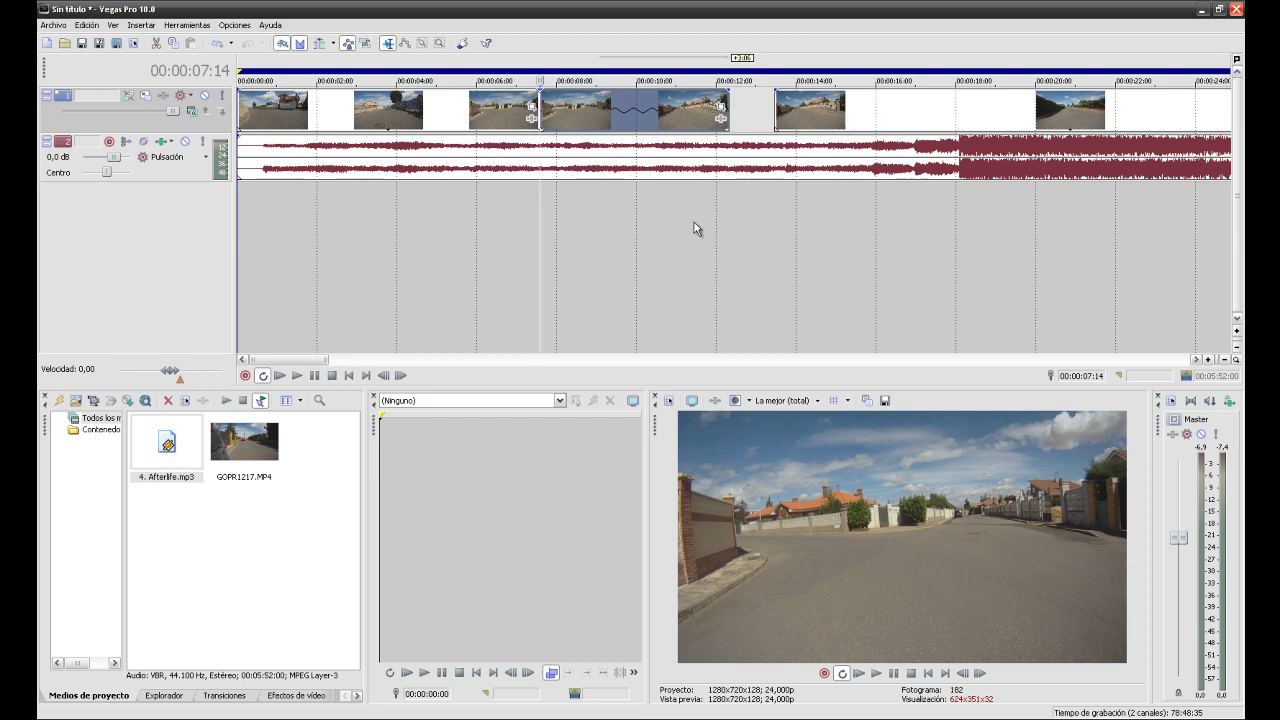
- Move the last video segment 1:03 earlier so it starts right at the end of the slow-motion segment
drag(582, 228, 676, 228)
drag(868, 120, 824, 111)
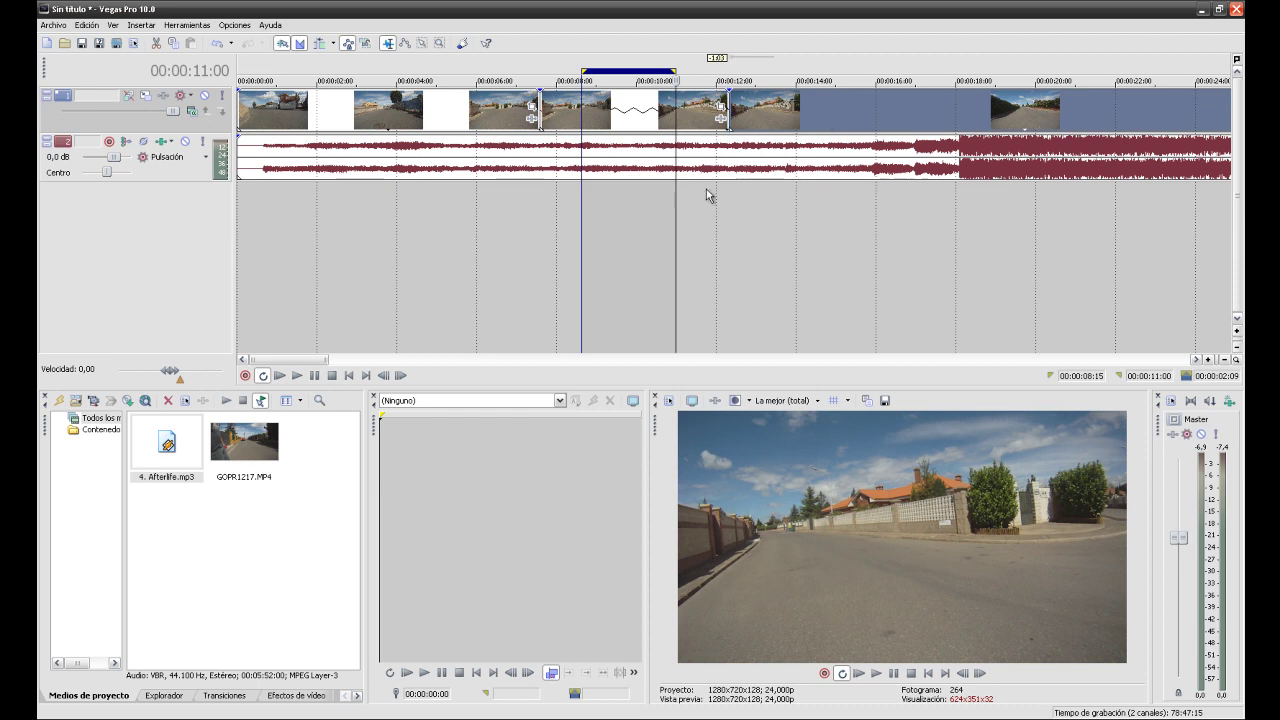
click(489, 260)
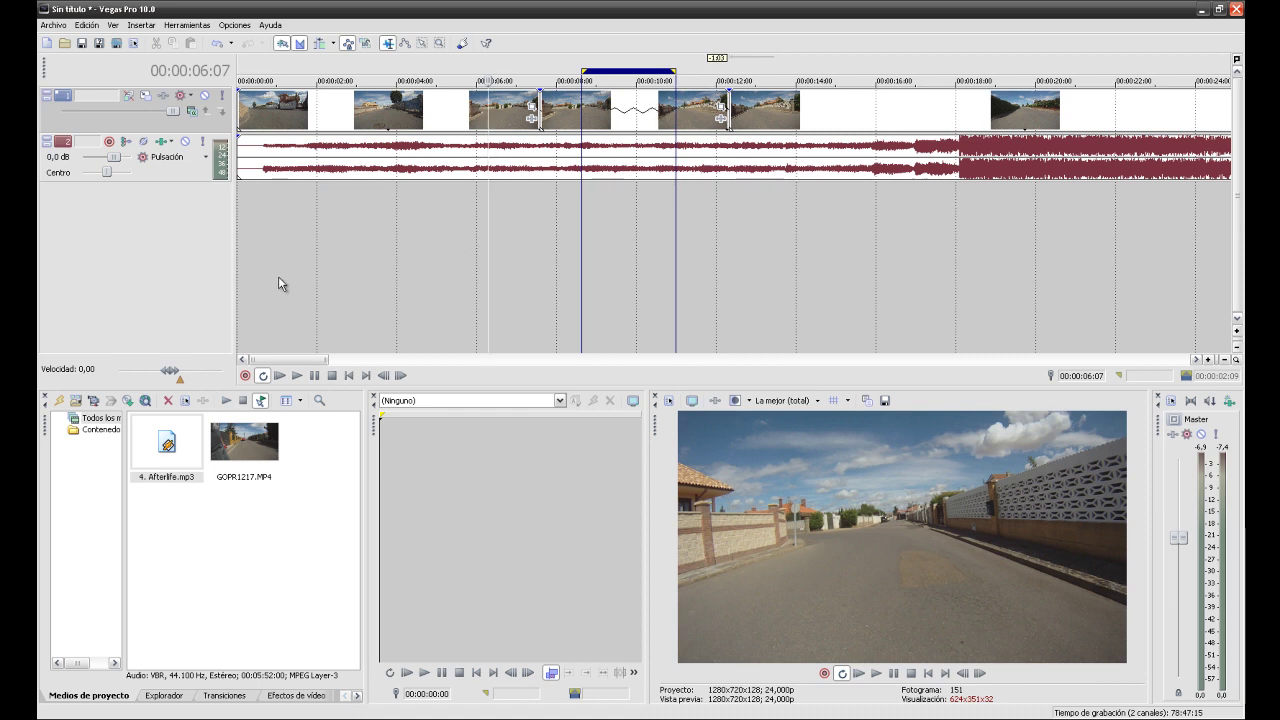
- Play the timeline from the beginning through the slow-motion segment to check the speed change
key(ctrl+a)
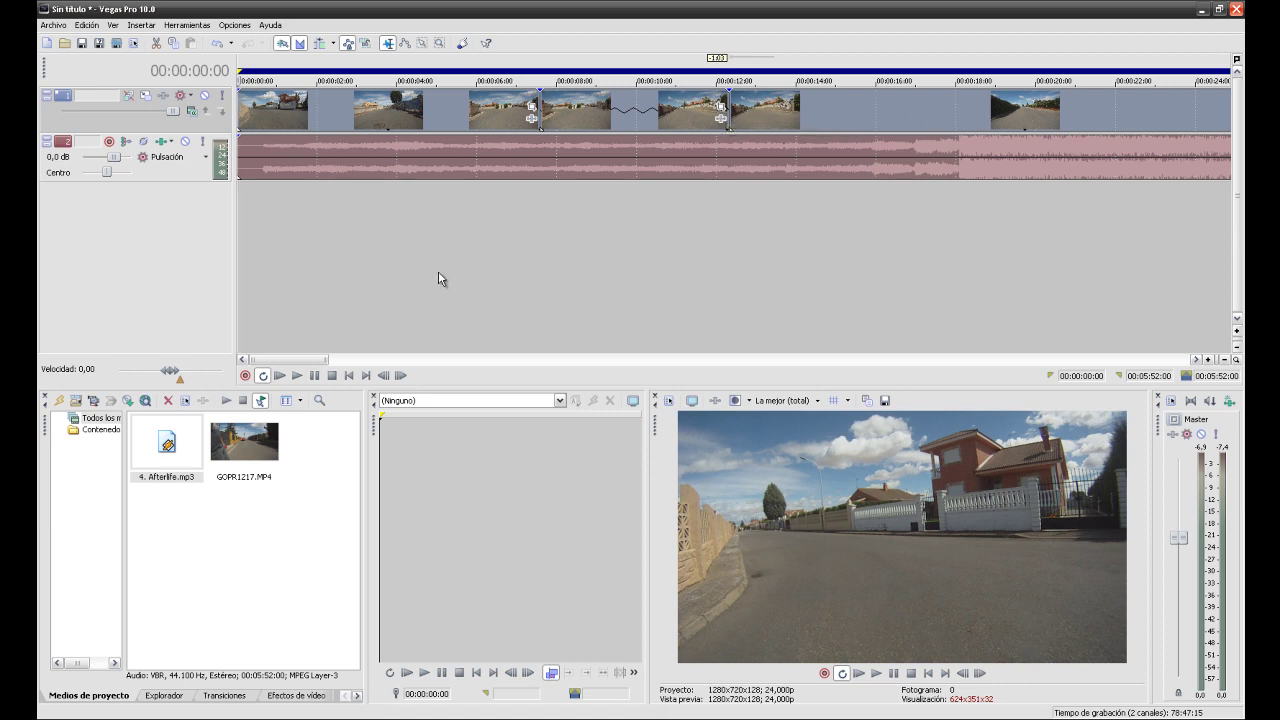
key(space)
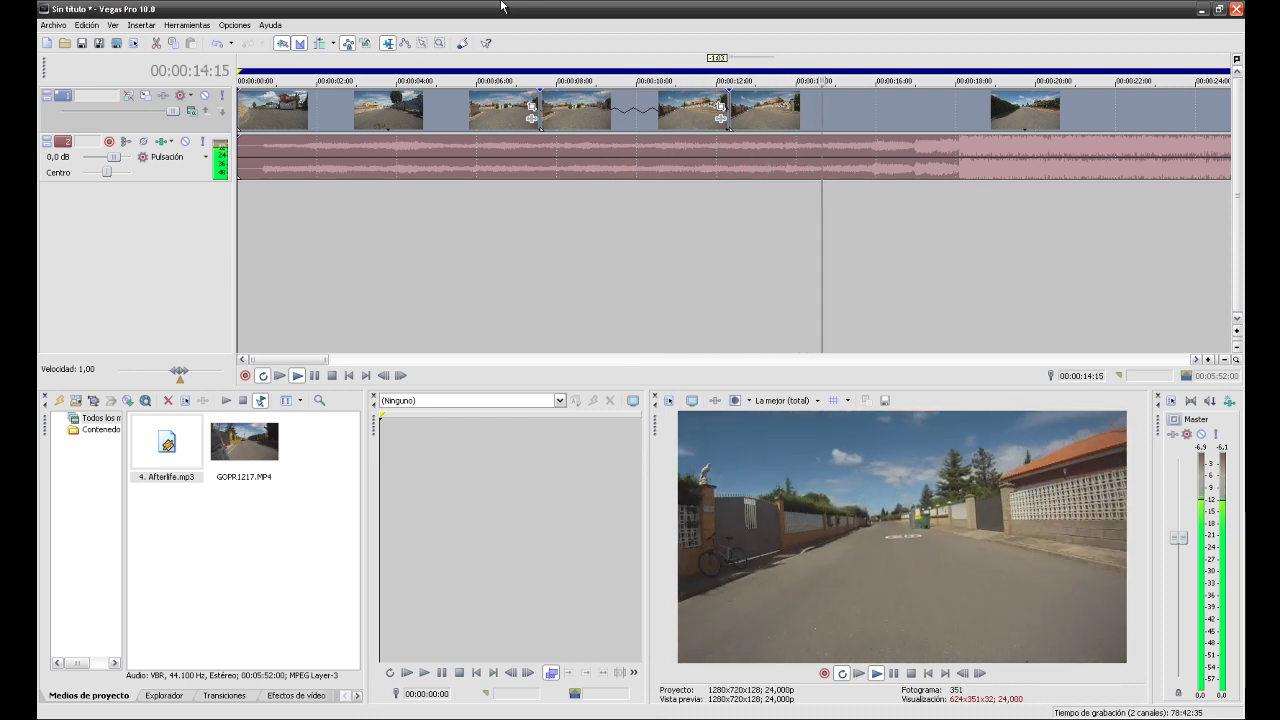
key(space)
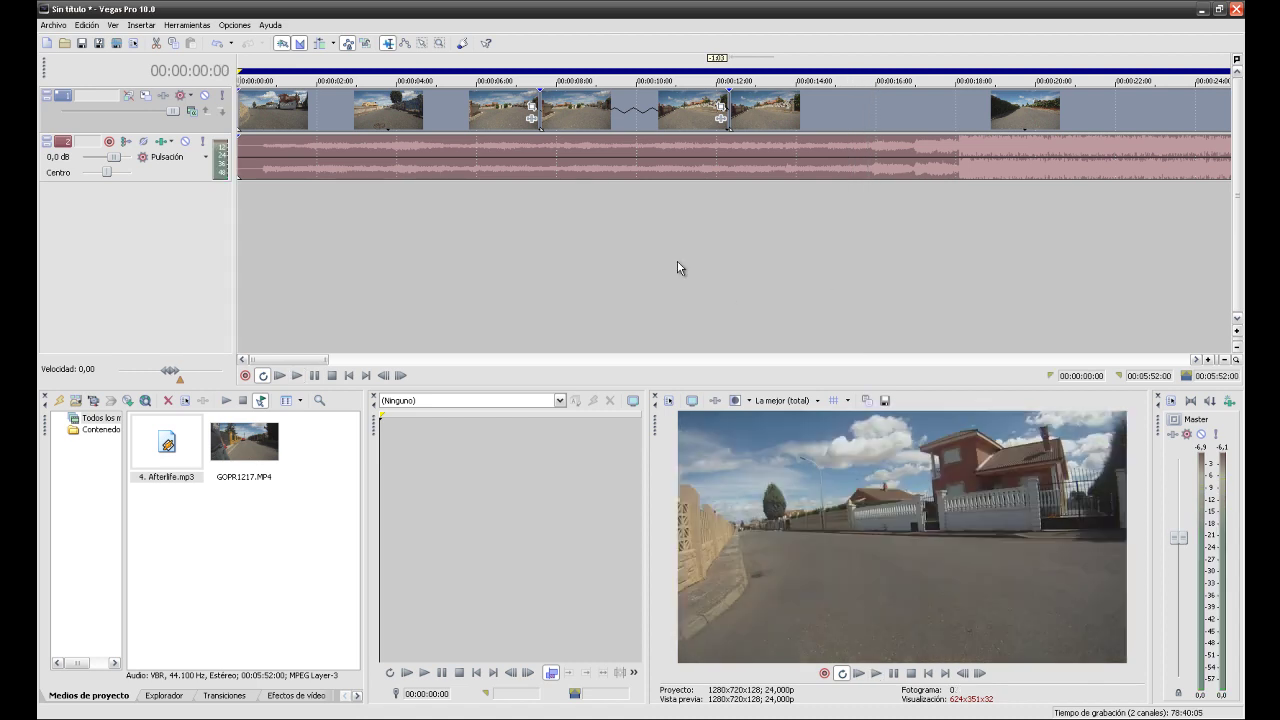
- Split the Afterlife audio at 00:00:12:02 and delete the part before the cut
click(448, 250)
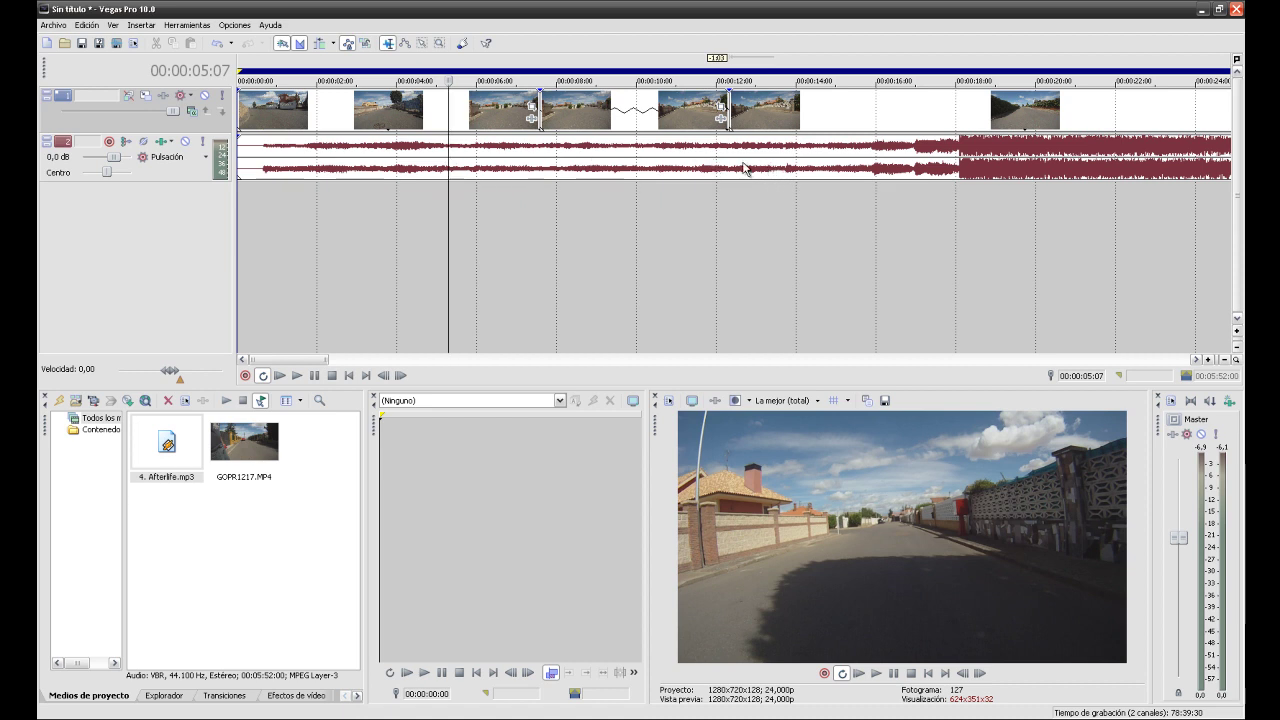
click(718, 165)
key(s)
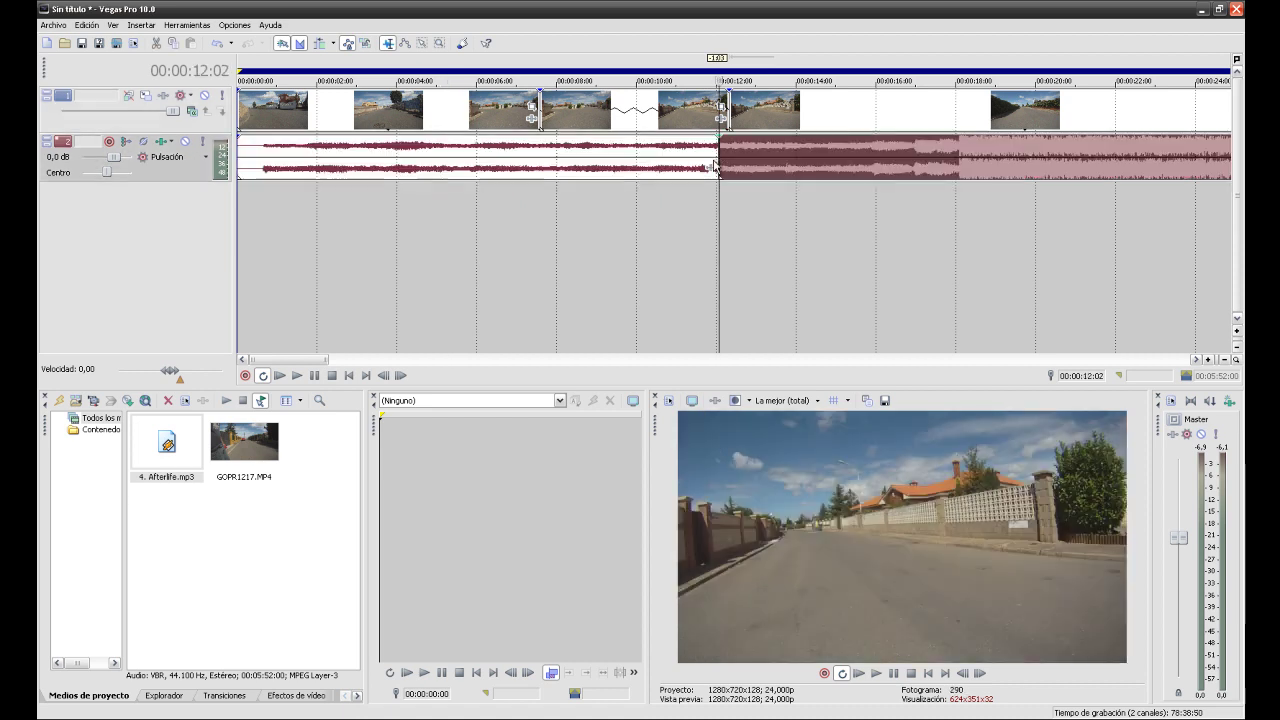
click(666, 159)
key(Delete)
- Shift the remaining audio so its loud section begins at the 00:00:07:14 video cut, and extend its start to the timeline's beginning
drag(838, 166, 414, 154)
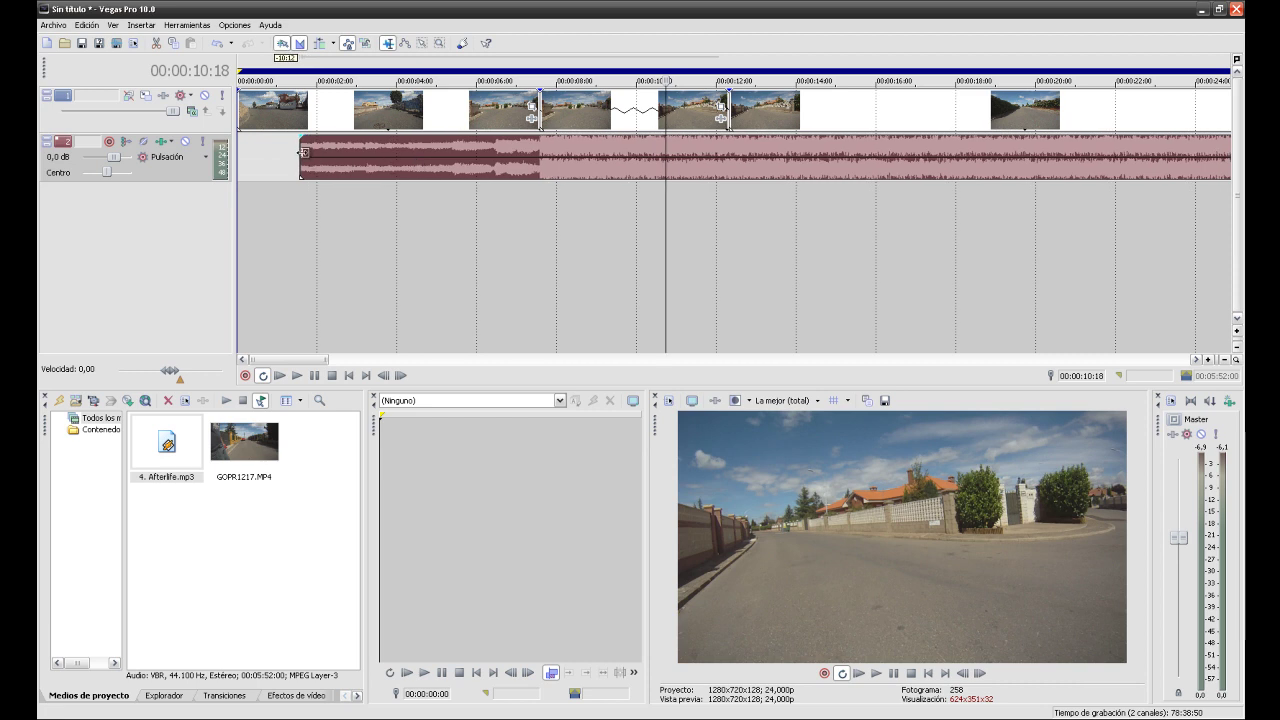
drag(302, 152, 247, 165)
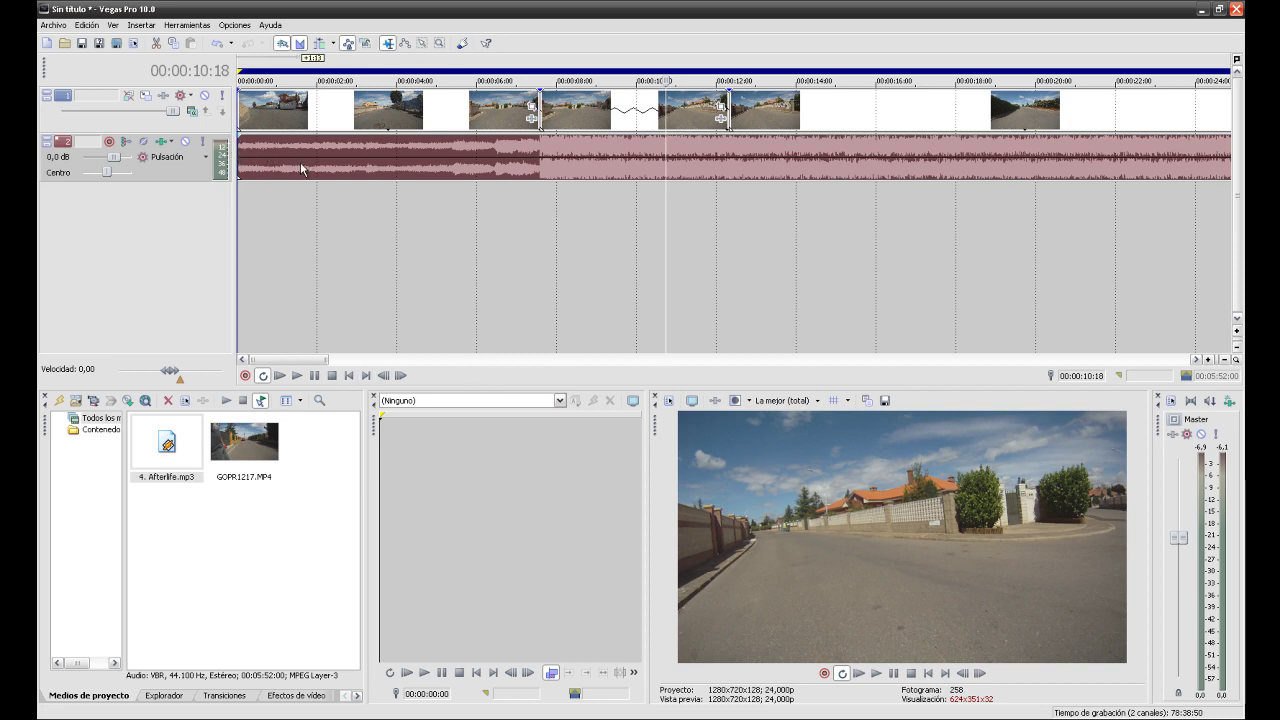
- Play the edit from the beginning to check that the song's loud section matches the start of the slow motion
click(352, 376)
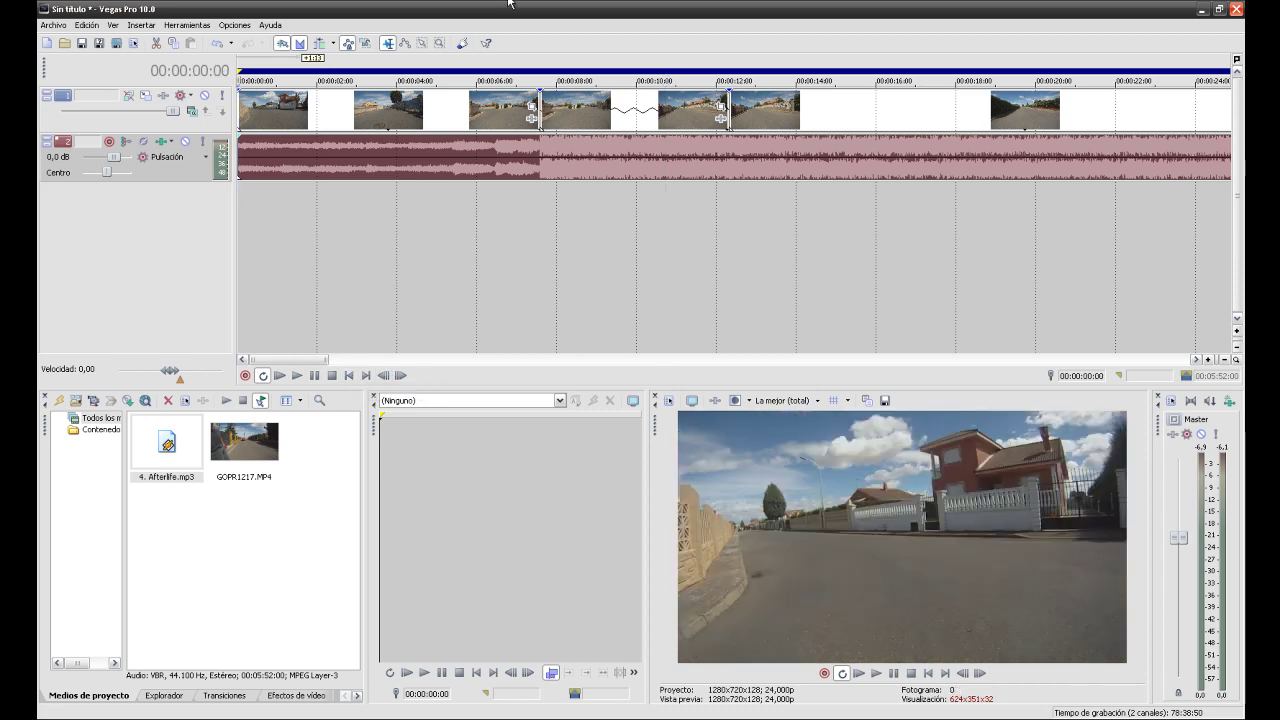
key(space)
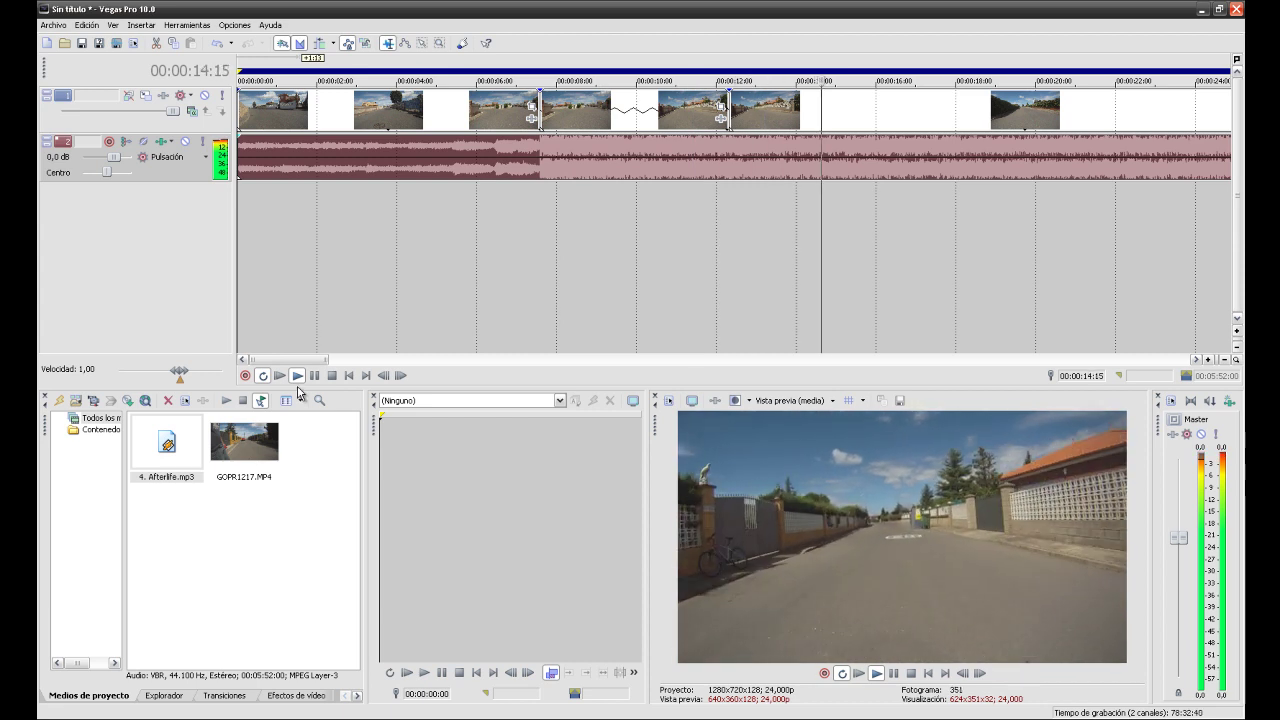
click(335, 377)
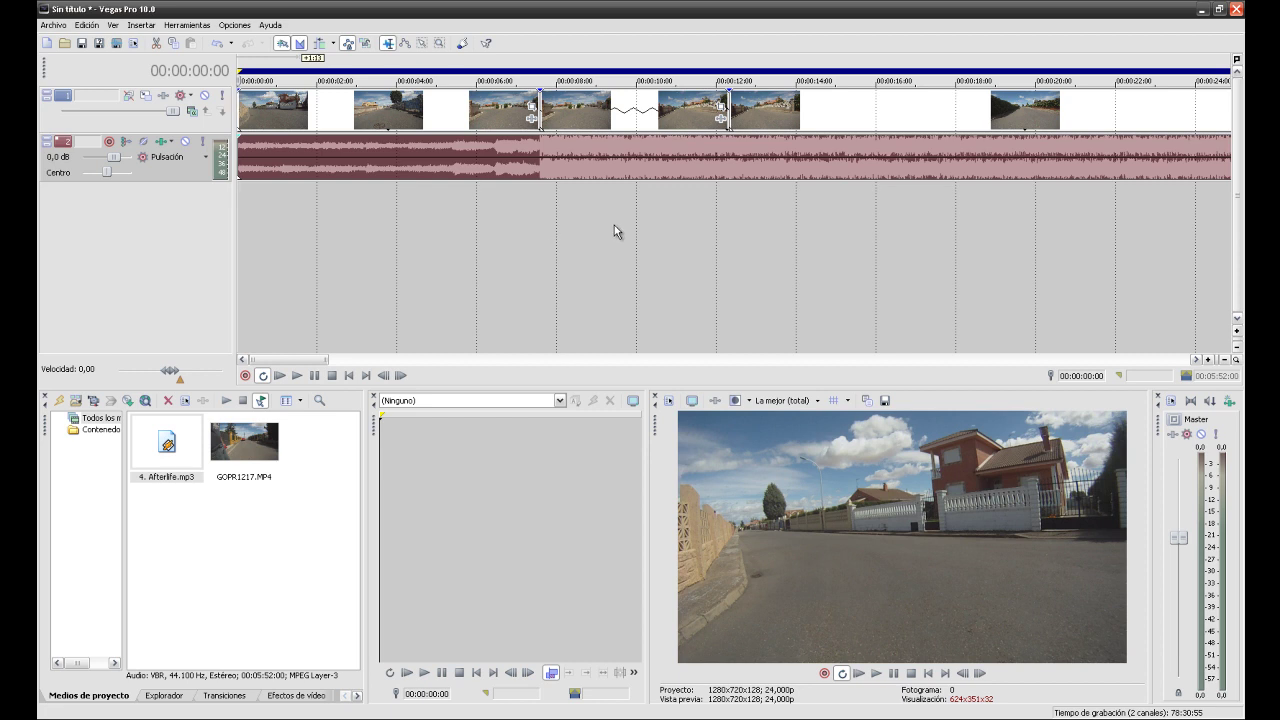
- Move the third and slow-motion clips away from the first clip, and compress the first clip to about 5 seconds so it plays faster
drag(837, 120, 1030, 123)
drag(620, 108, 706, 110)
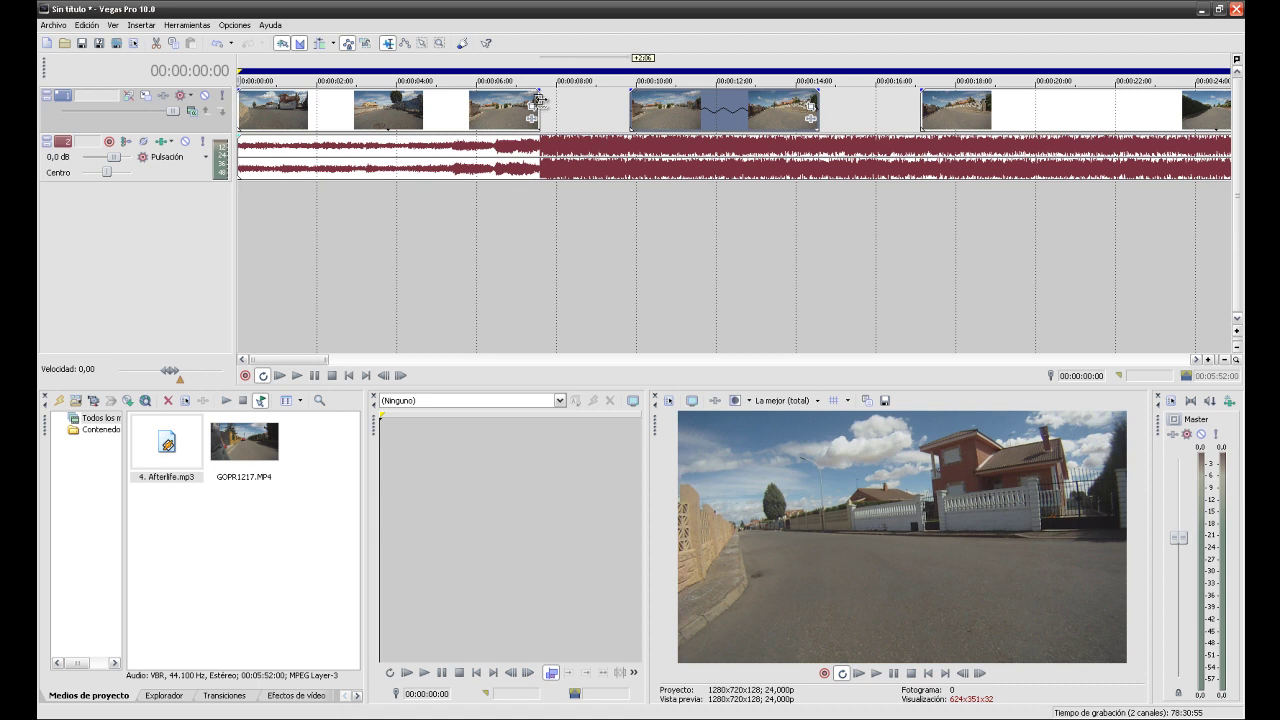
drag(539, 101, 470, 102)
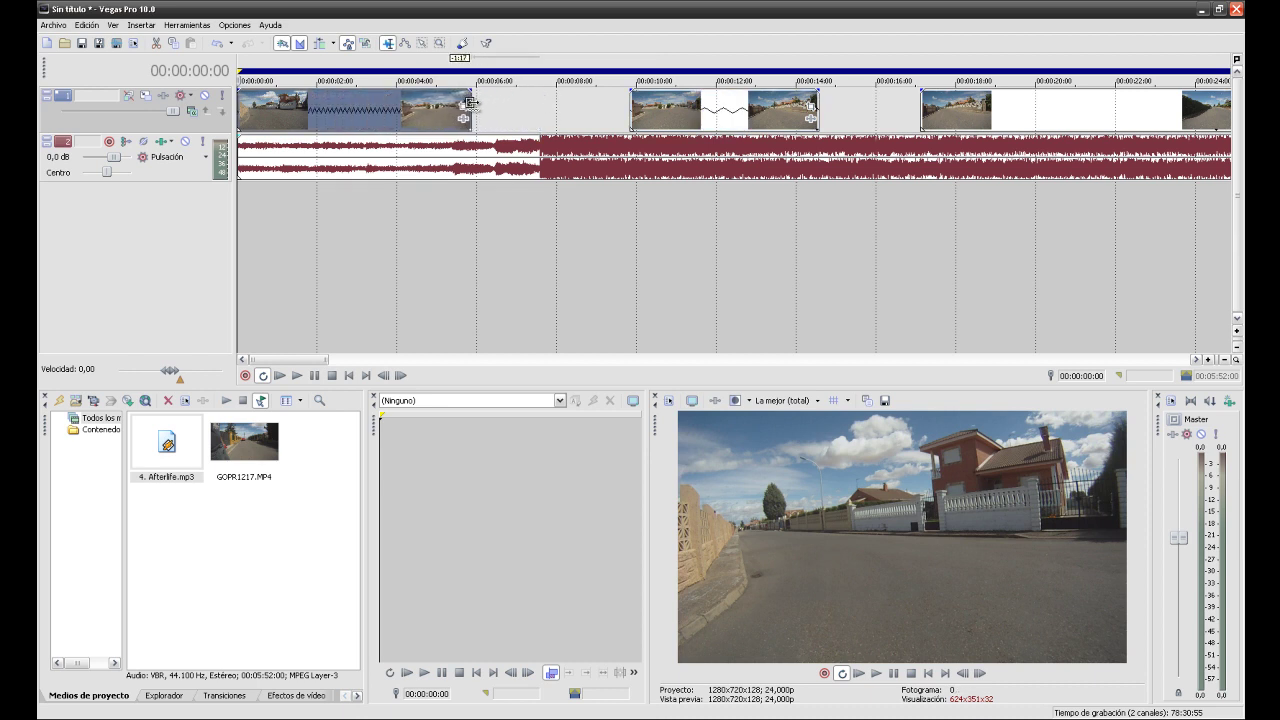
drag(470, 102, 436, 104)
- Close the gaps so the first clip starts at 00:00:02:14, followed by the slow-motion clip and a sped-up third clip
drag(325, 108, 423, 112)
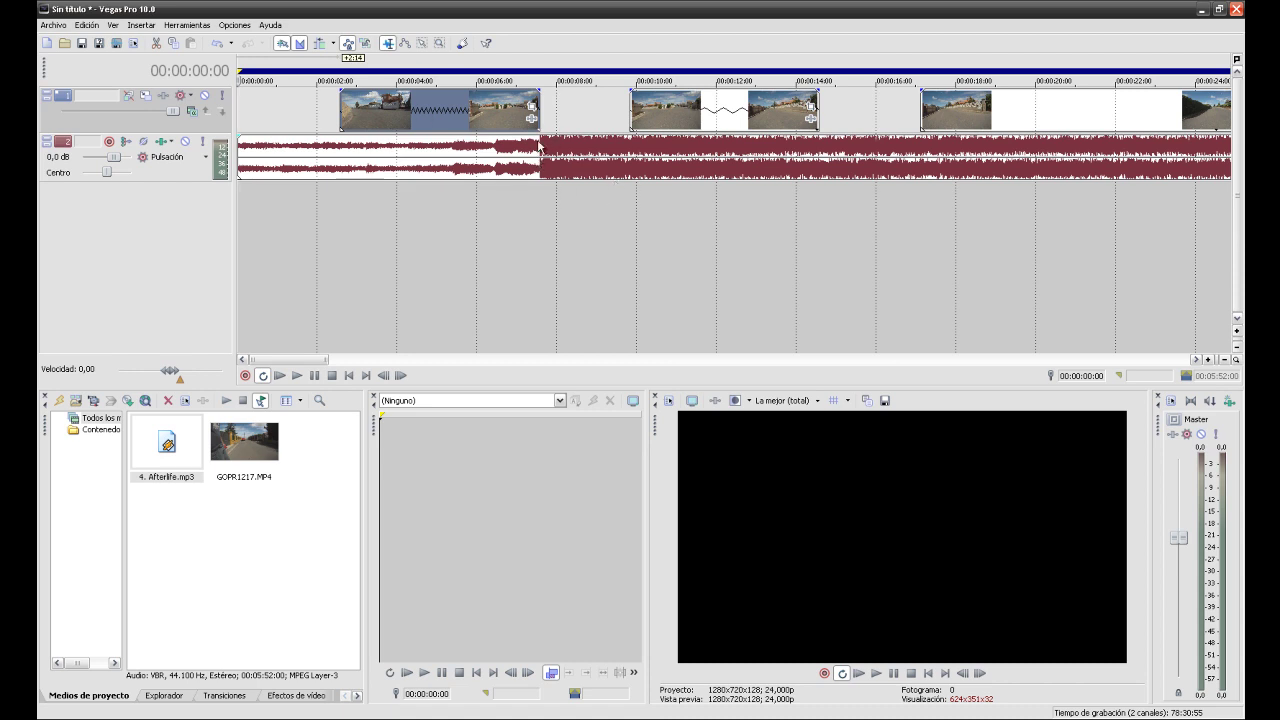
drag(694, 108, 604, 108)
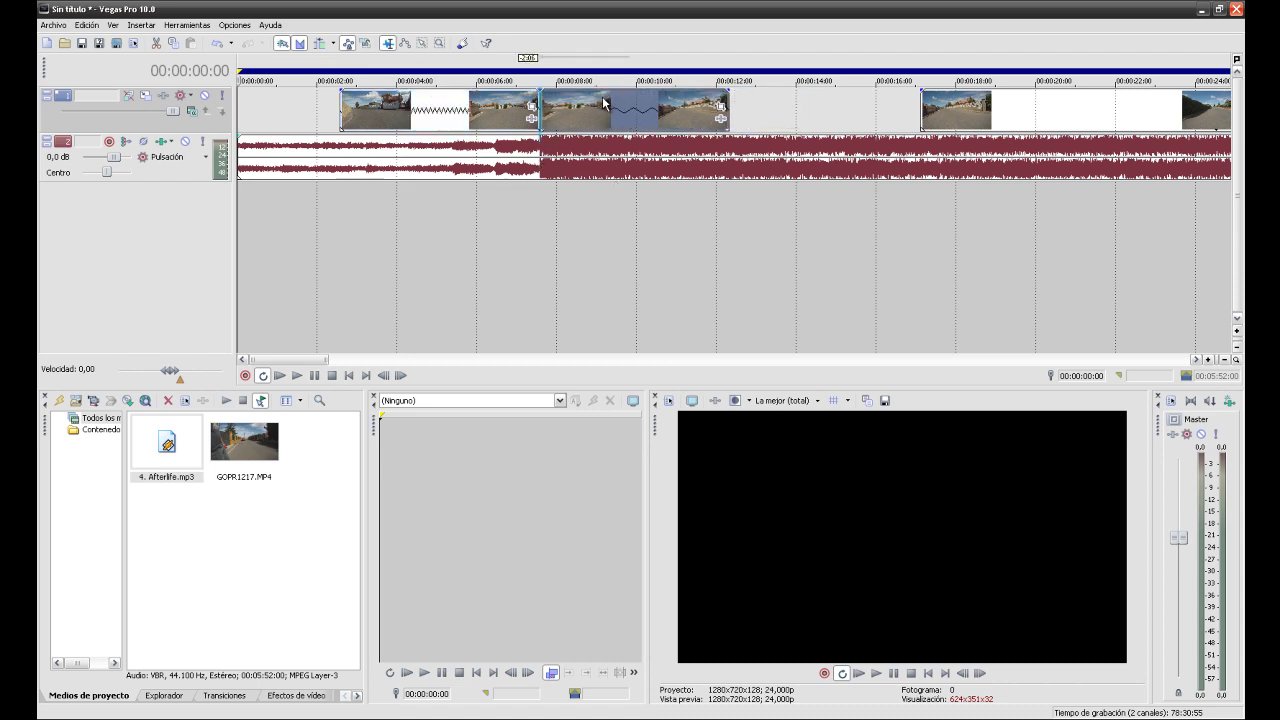
drag(943, 118, 685, 100)
scroll(788, 112, down, 2)
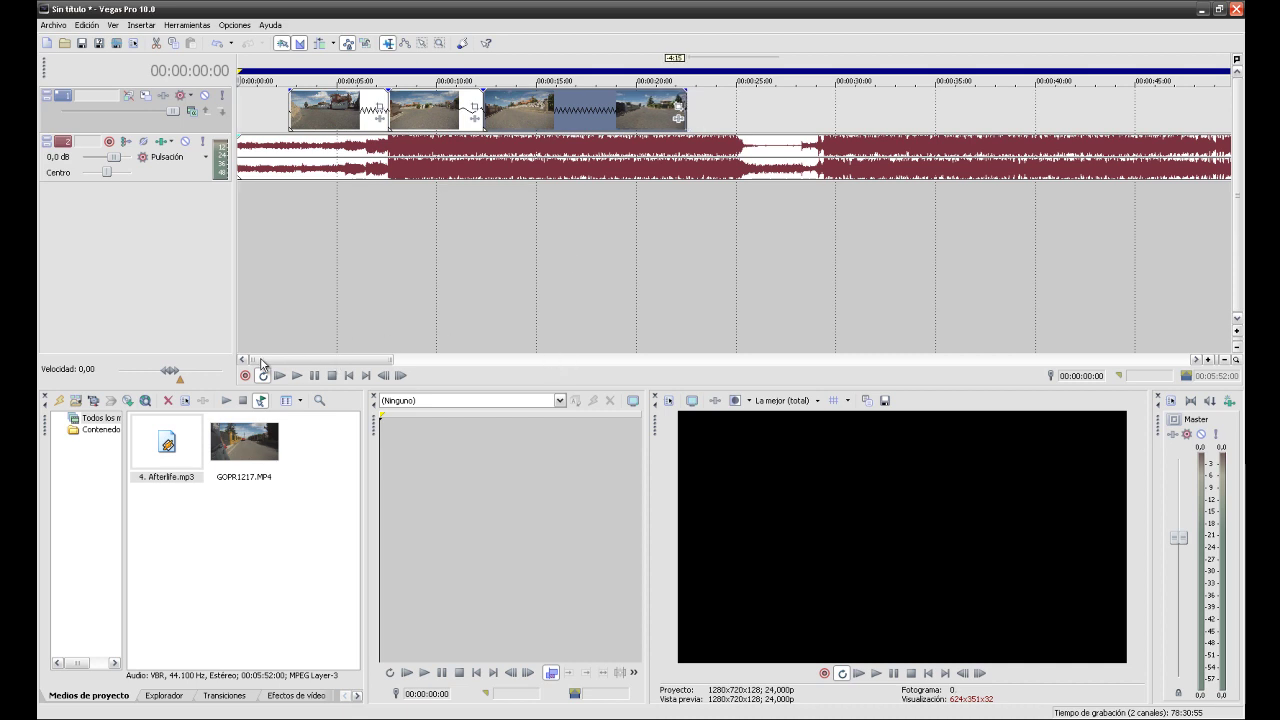
- Split the Afterlife audio at 00:00:02:14, where the first video clip starts, and delete the part before the cut
click(289, 108)
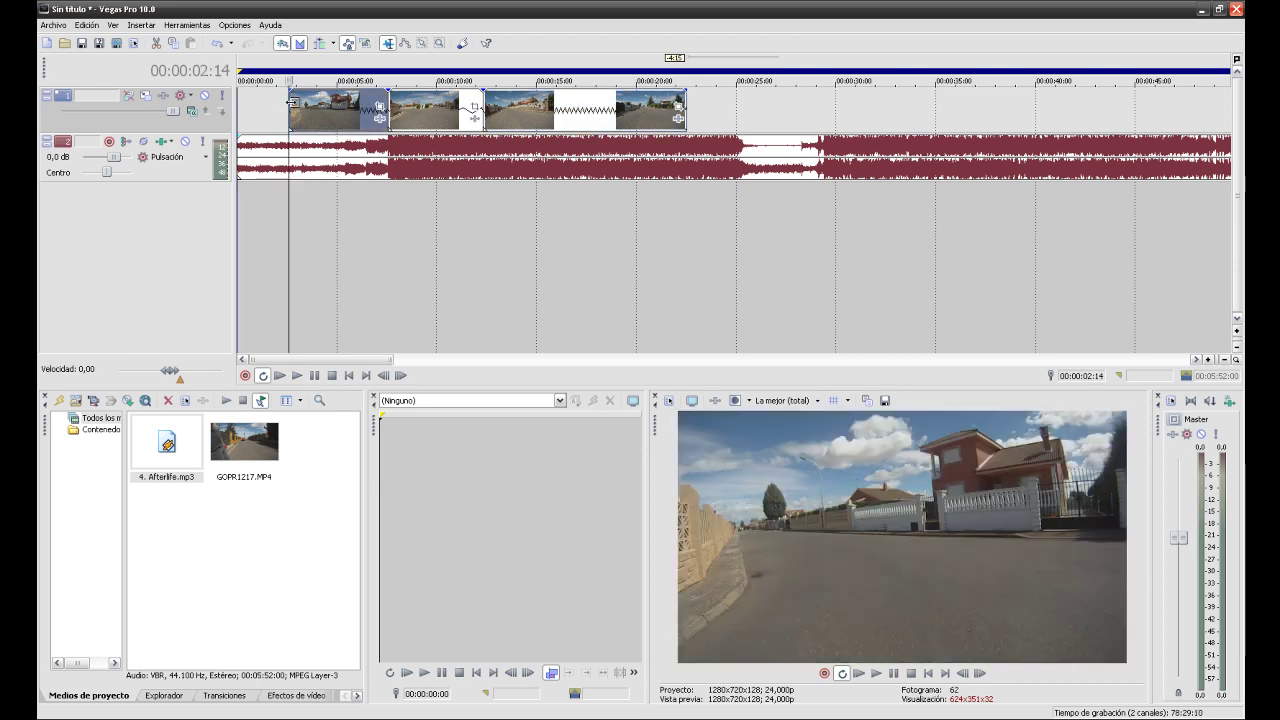
click(289, 158)
key(s)
click(252, 145)
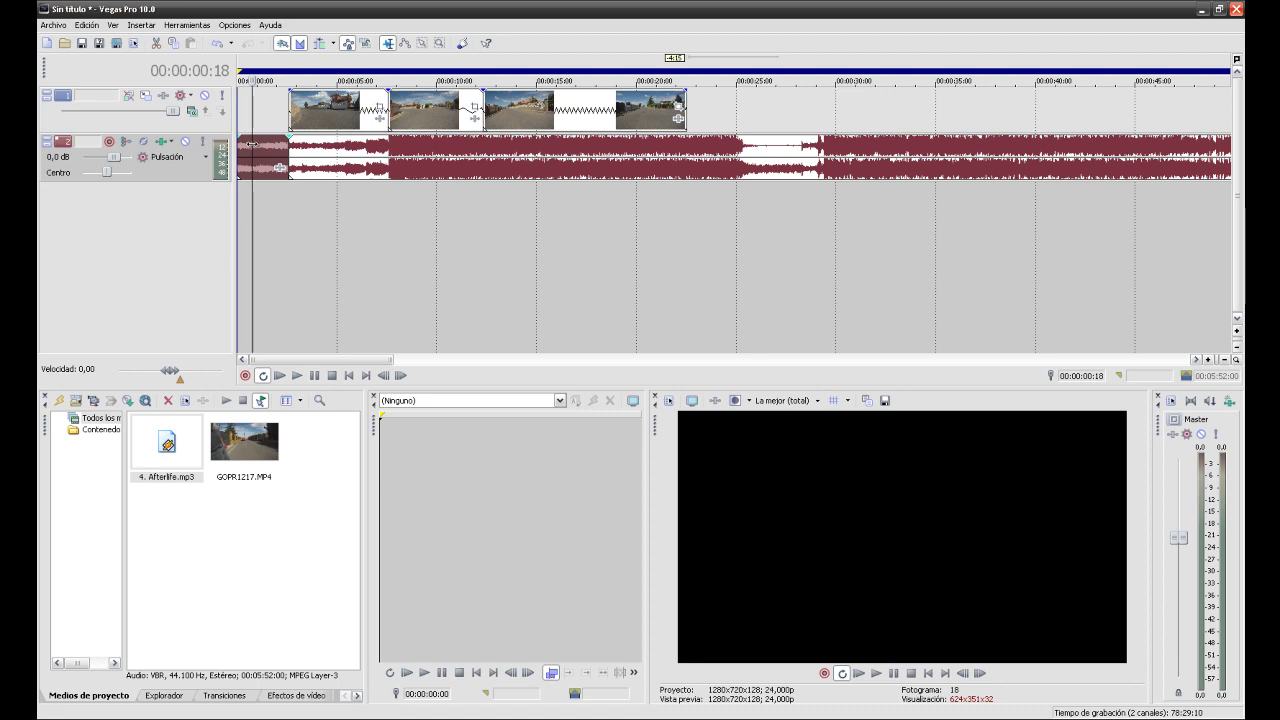
key(Delete)
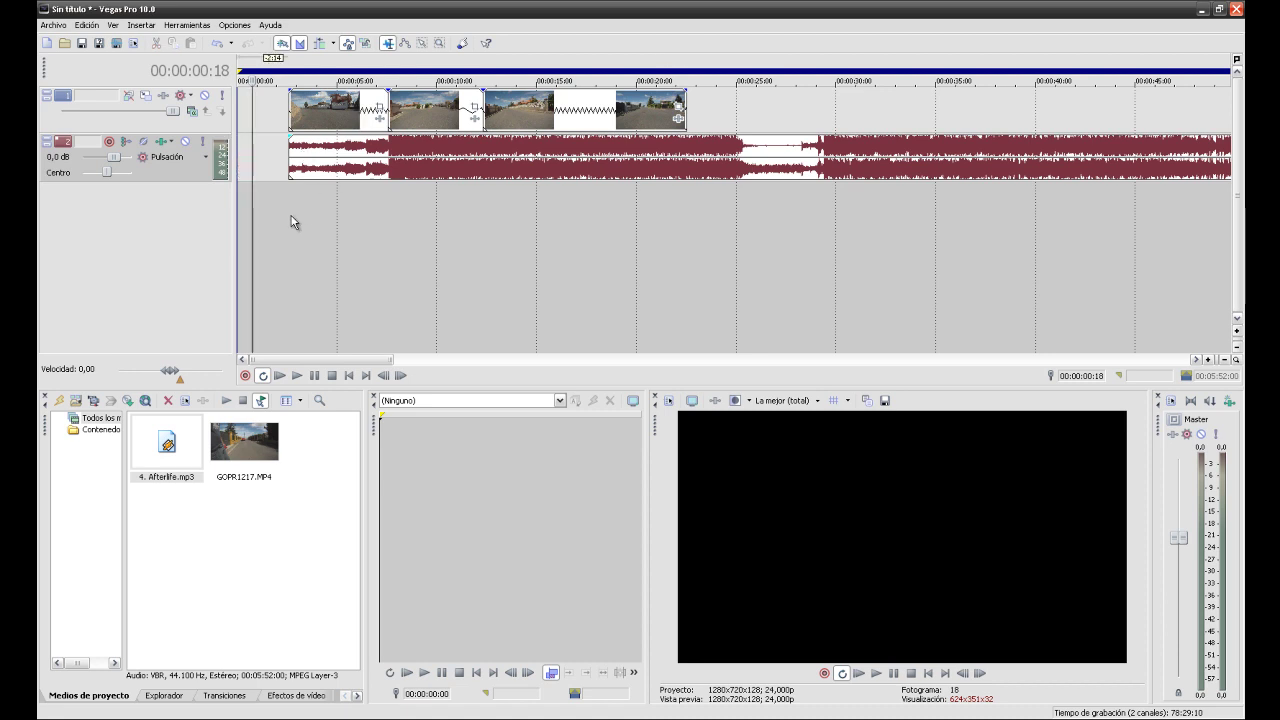
- Play the edit from 00:00:02:14 to check the fast, slow-motion and fast sections against the song
click(289, 104)
key(space)
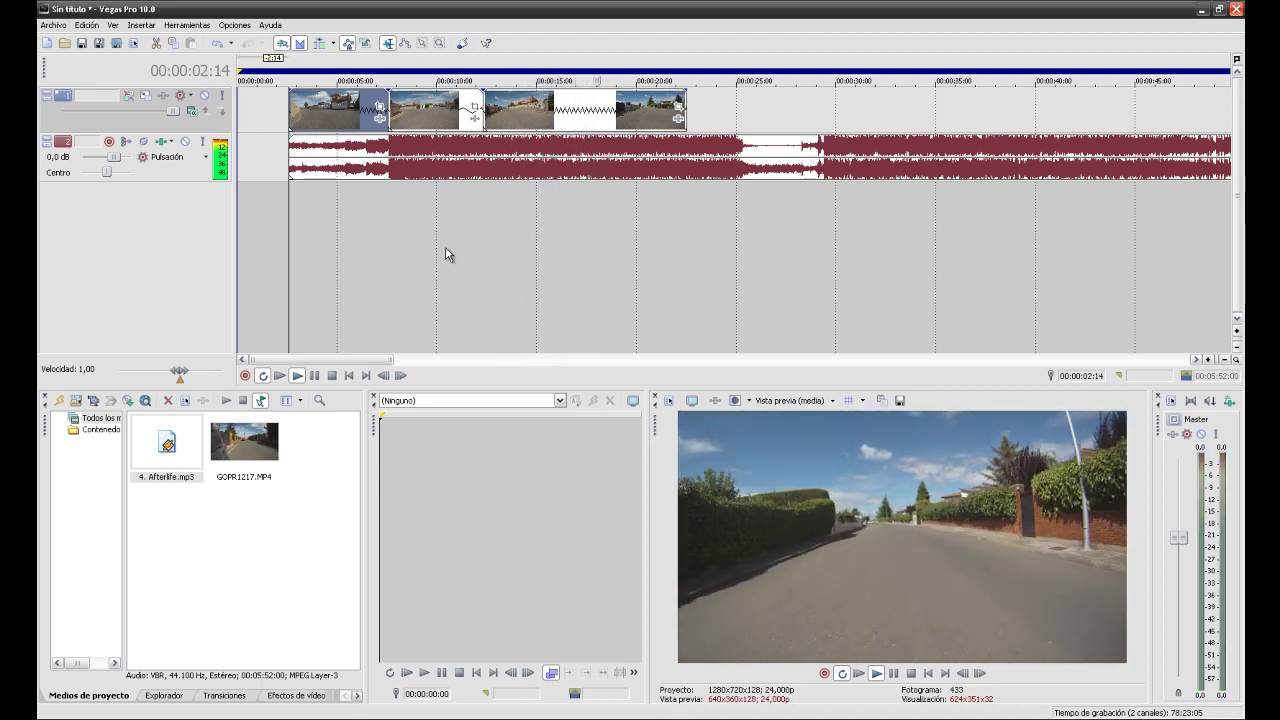
key(space)
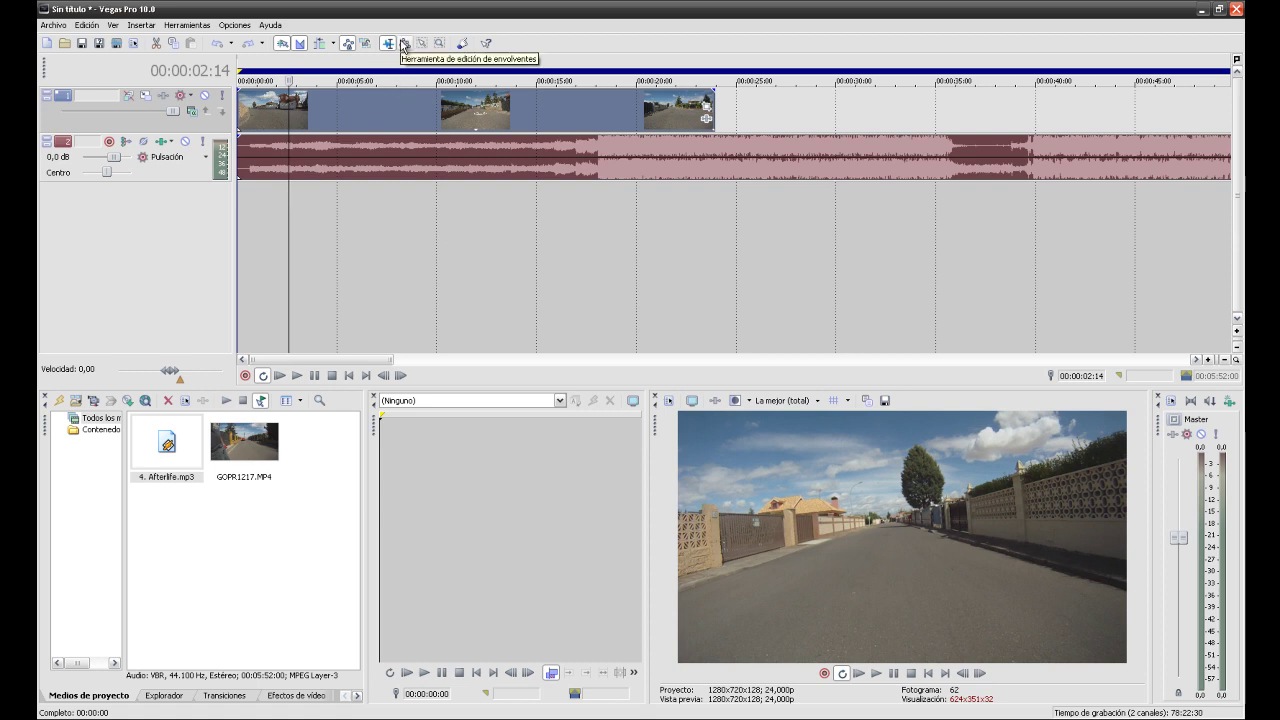
- Activate the envelope edit tool and insert a Sensibilidad envelope on the uncut video clip
click(584, 245)
click(420, 250)
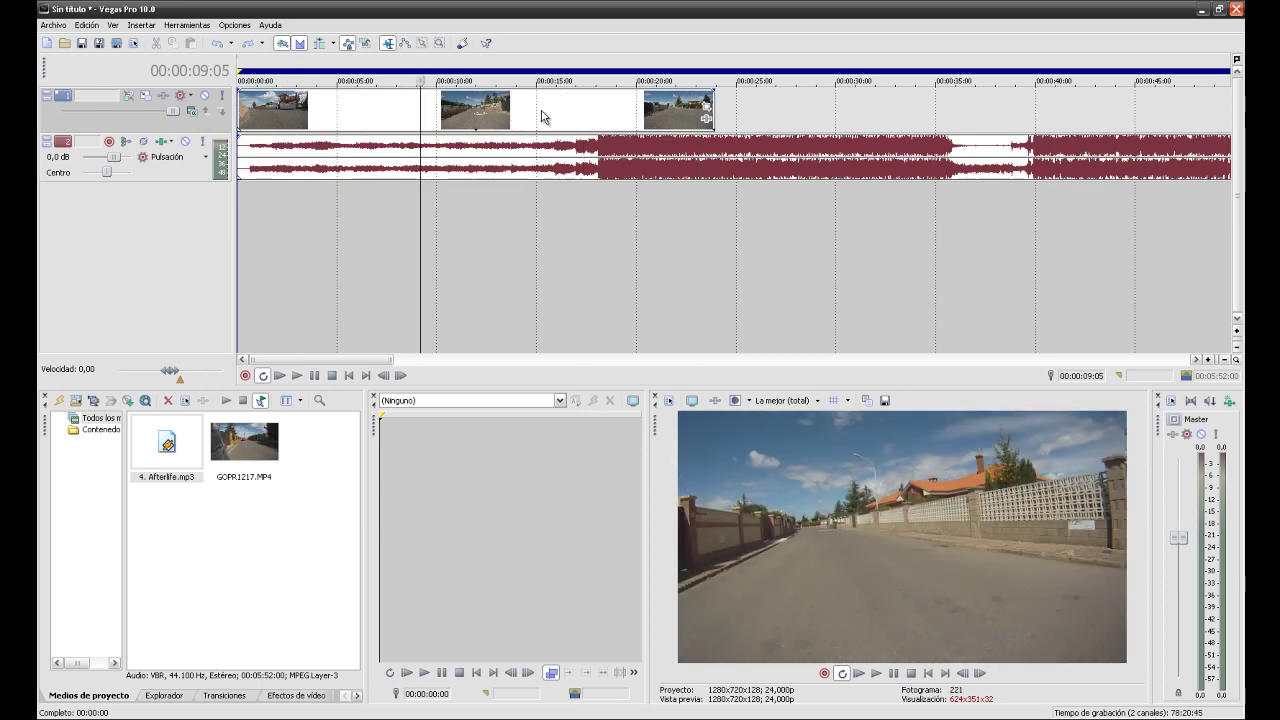
click(405, 45)
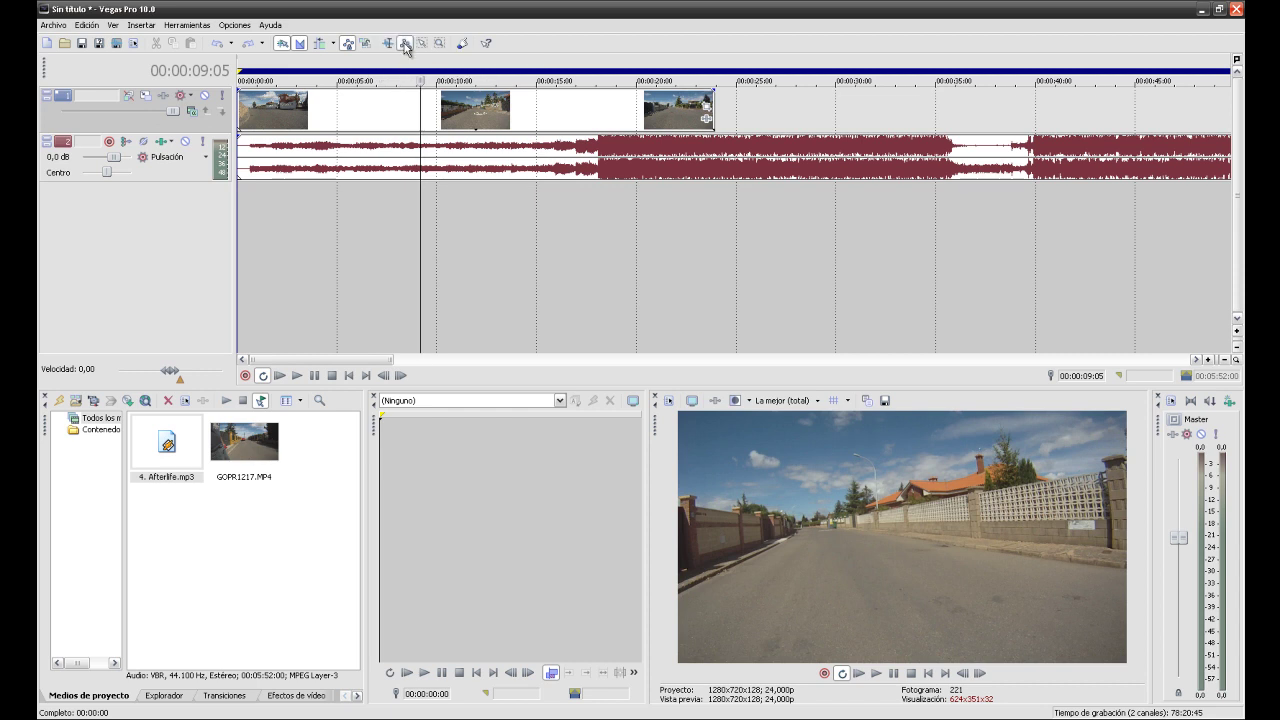
right_click(389, 112)
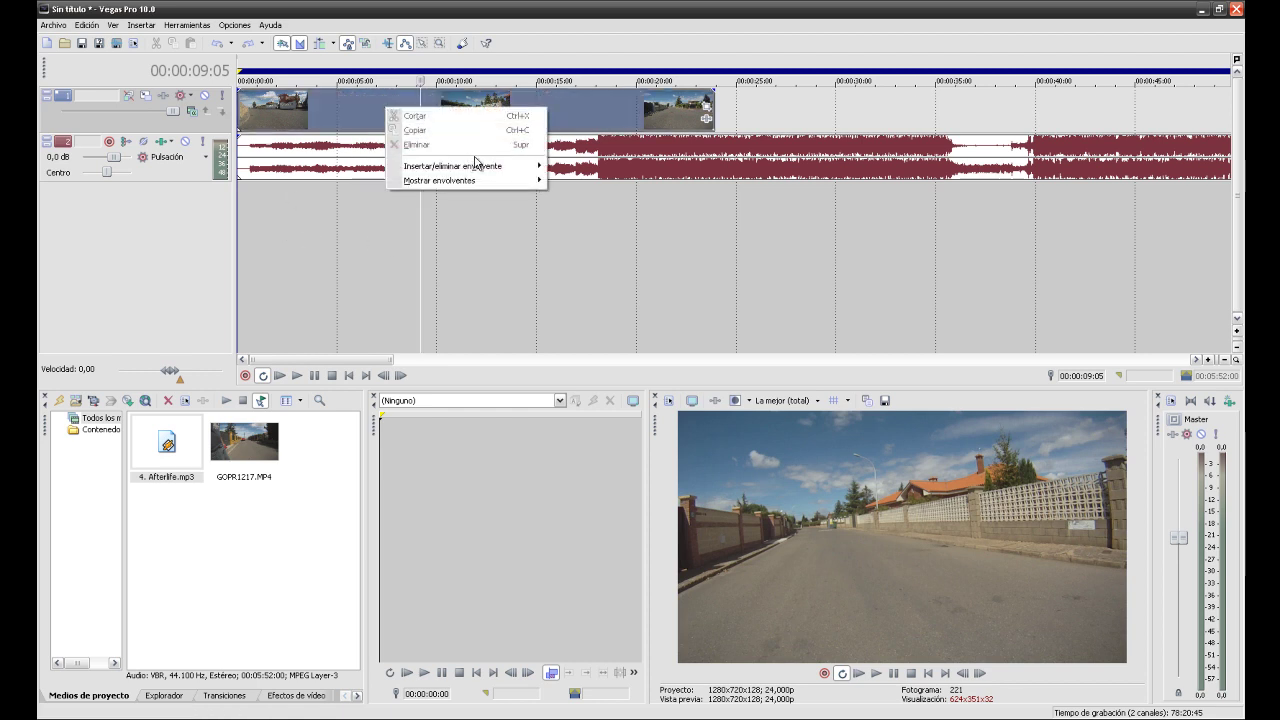
mouse_move(486, 170)
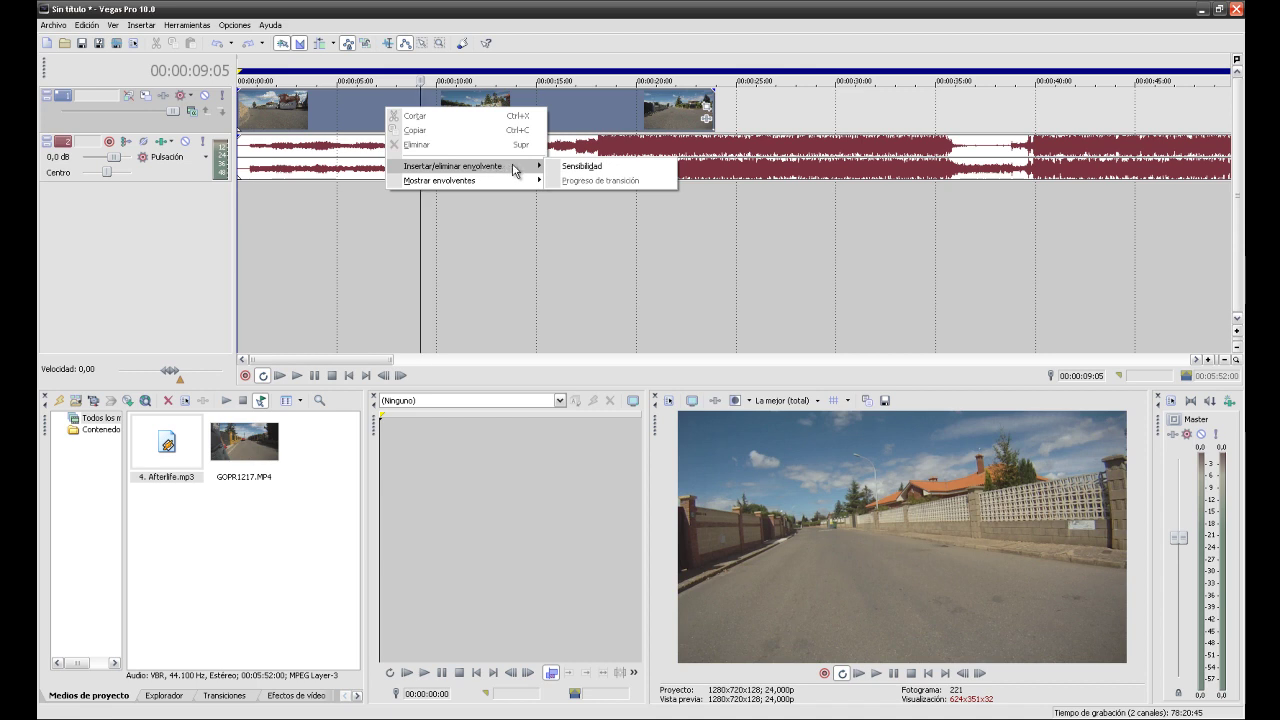
click(627, 170)
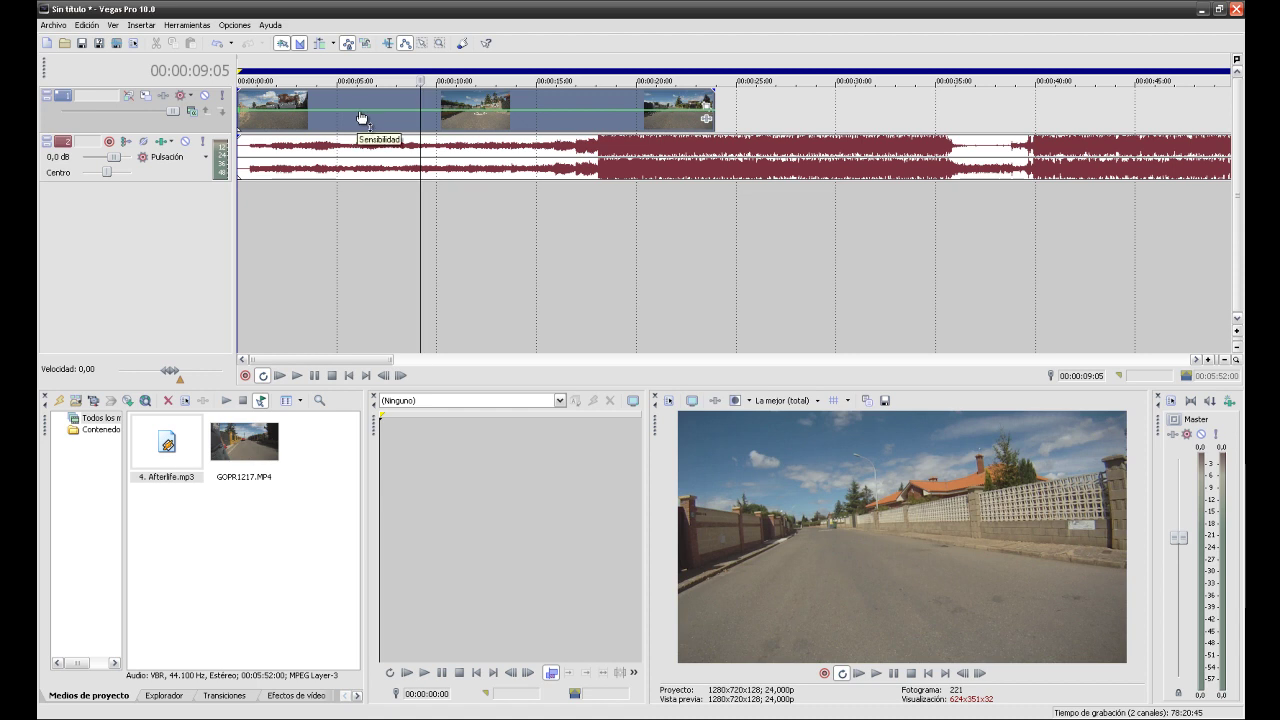
- Try different speeds on the video's Sensibilidad envelope, including 252 % and 100 %, and leave the whole line raised to its maximum
mouse_move(373, 119)
mouse_down()
mouse_move(380, 100)
mouse_move(380, 131)
mouse_move(386, 93)
mouse_move(386, 112)
mouse_up()
right_click(386, 113)
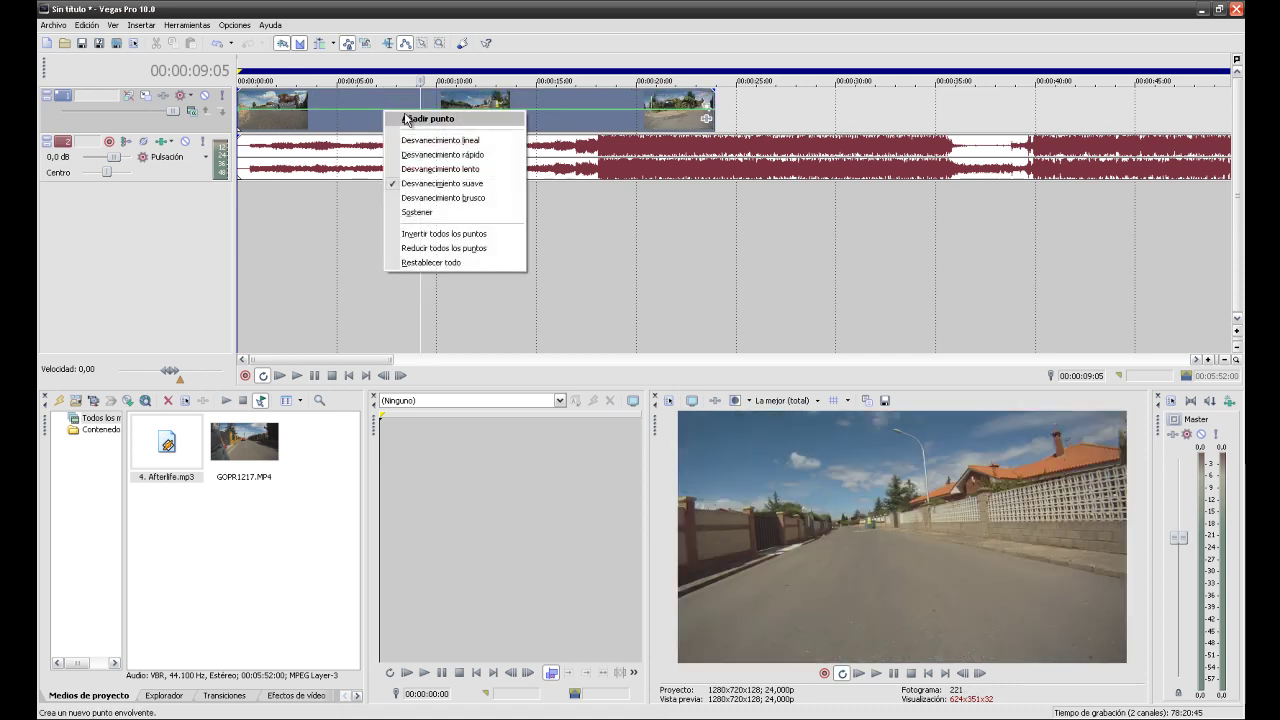
click(331, 107)
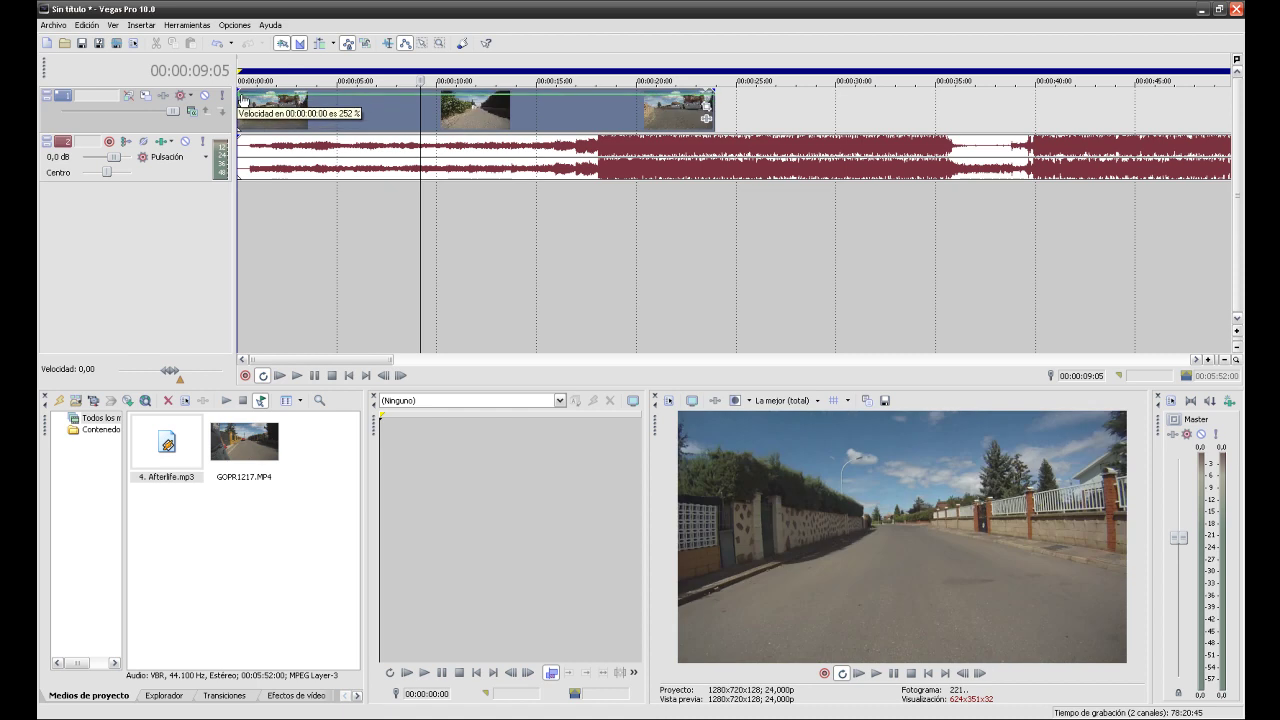
drag(242, 116, 240, 116)
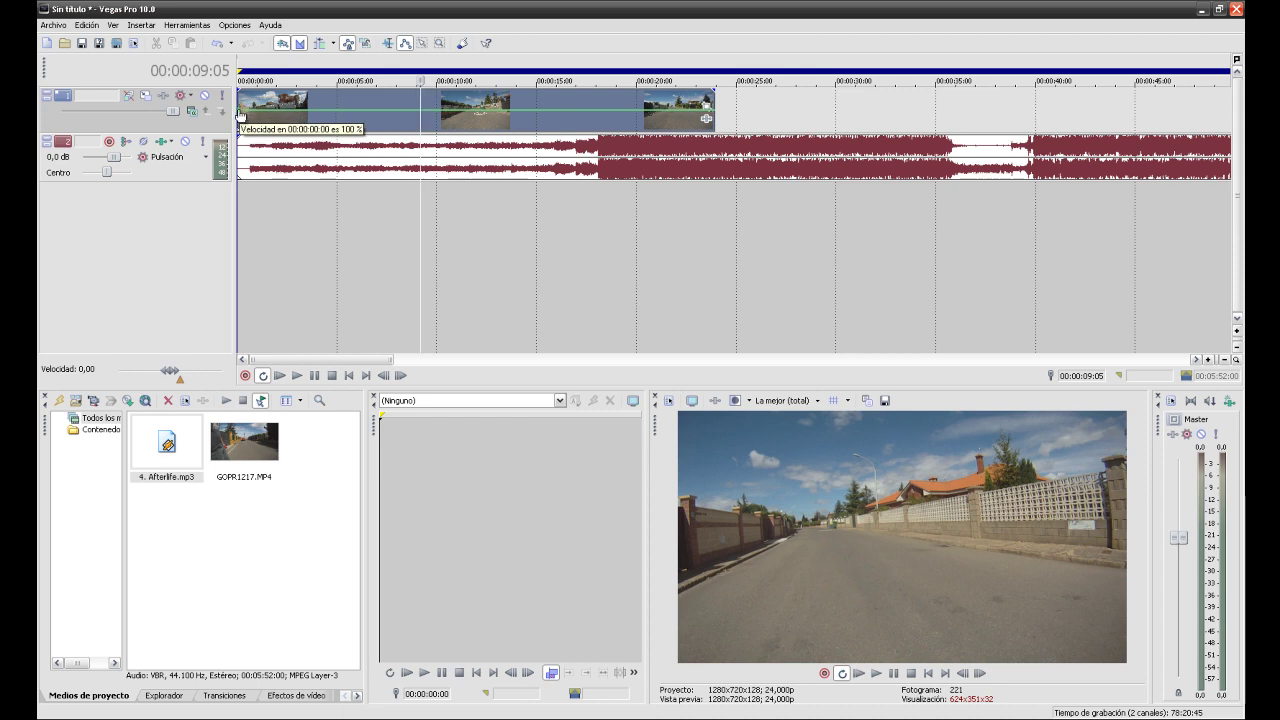
mouse_move(240, 116)
mouse_down()
mouse_move(238, 80)
mouse_move(243, 118)
mouse_up()
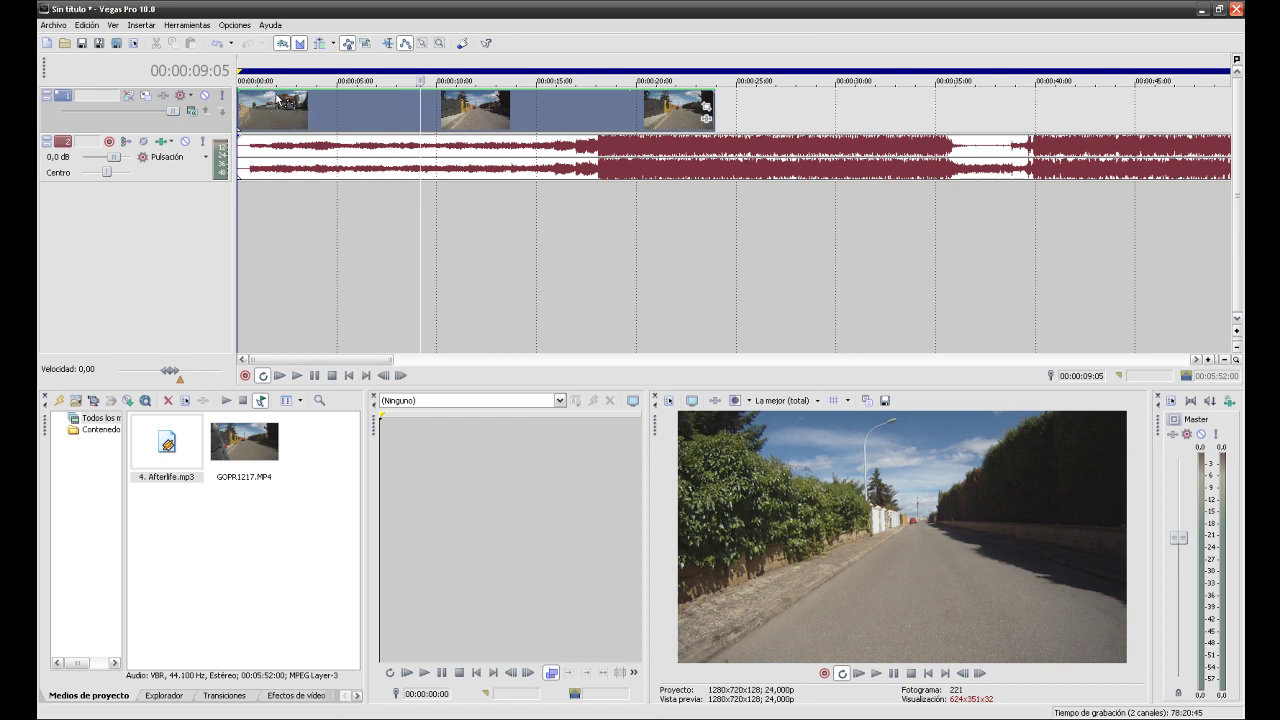
- Mark the range from 00:00:00:10 to 00:00:02:13 and add a point to the Sensibilidad envelope at about 00:00:02:14
click(240, 211)
drag(246, 211, 288, 213)
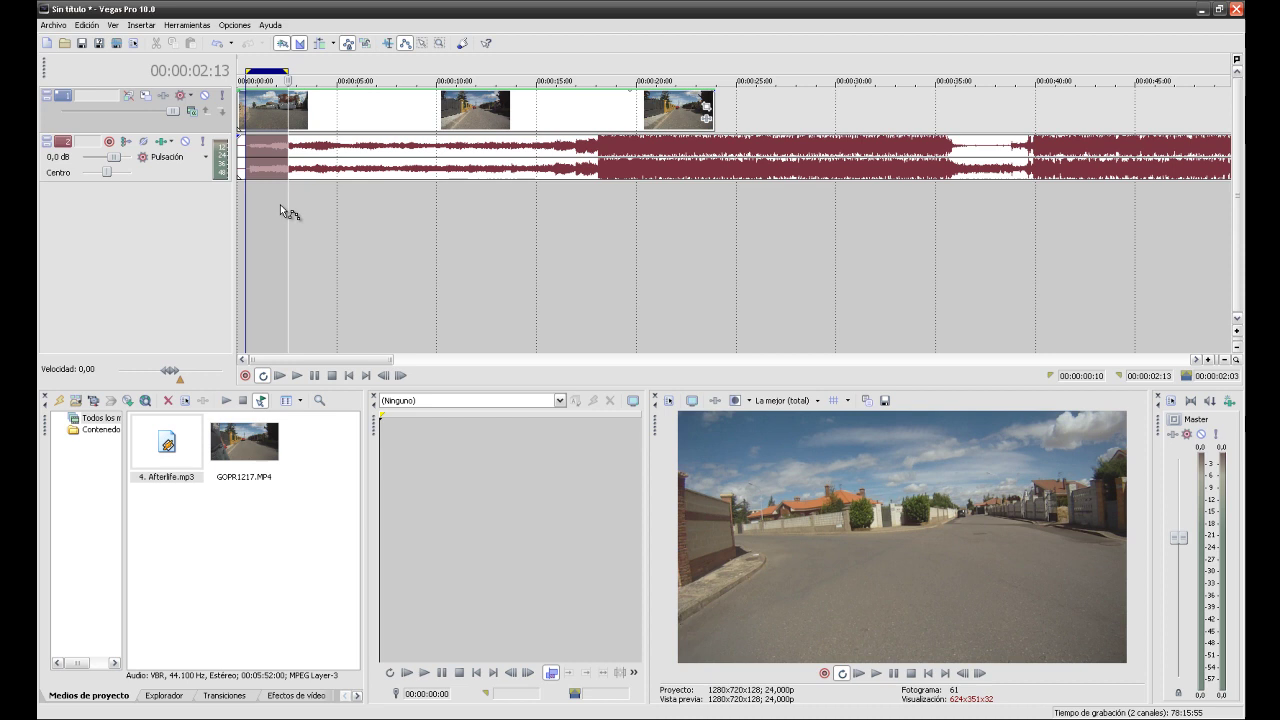
right_click(290, 95)
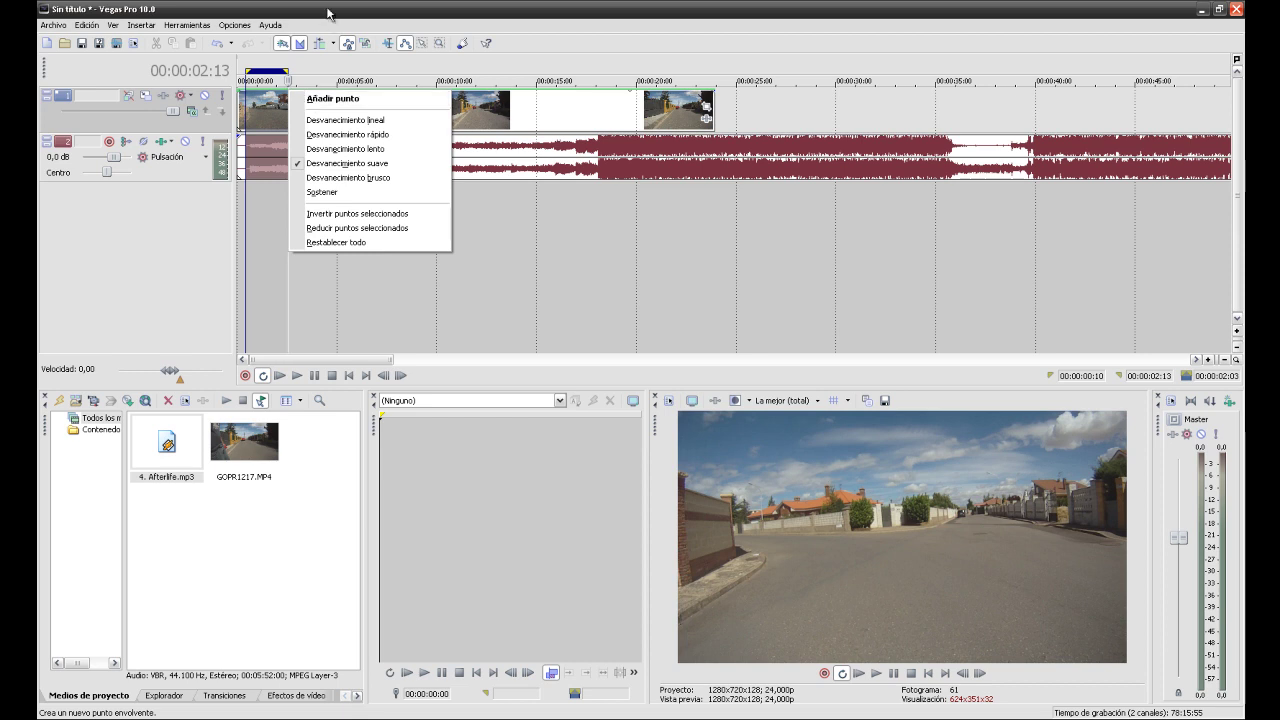
click(310, 99)
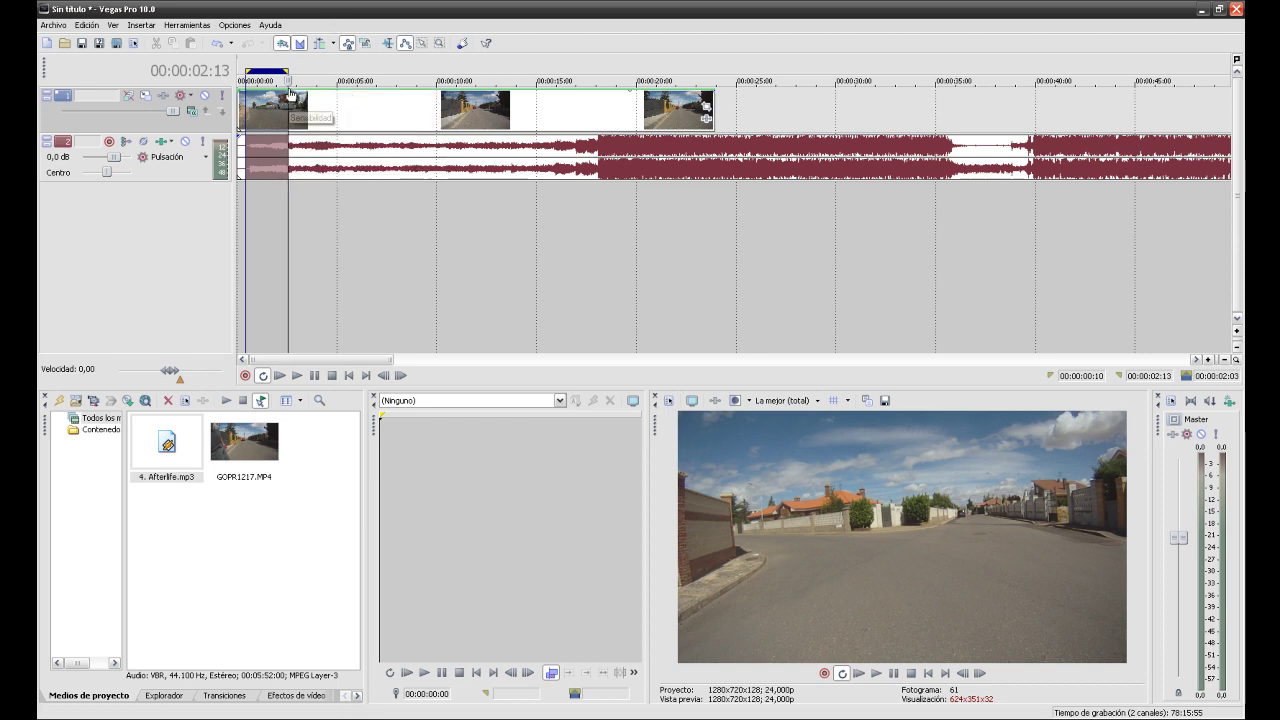
key(Right)
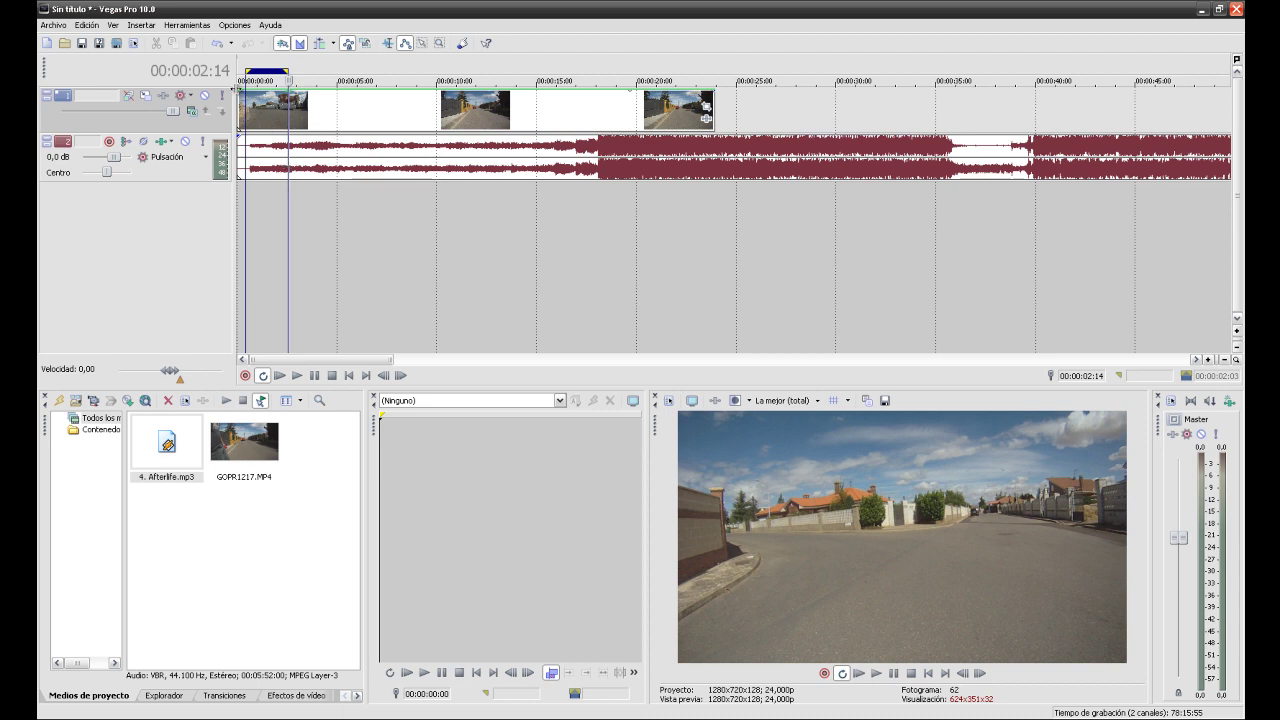
mouse_move(291, 95)
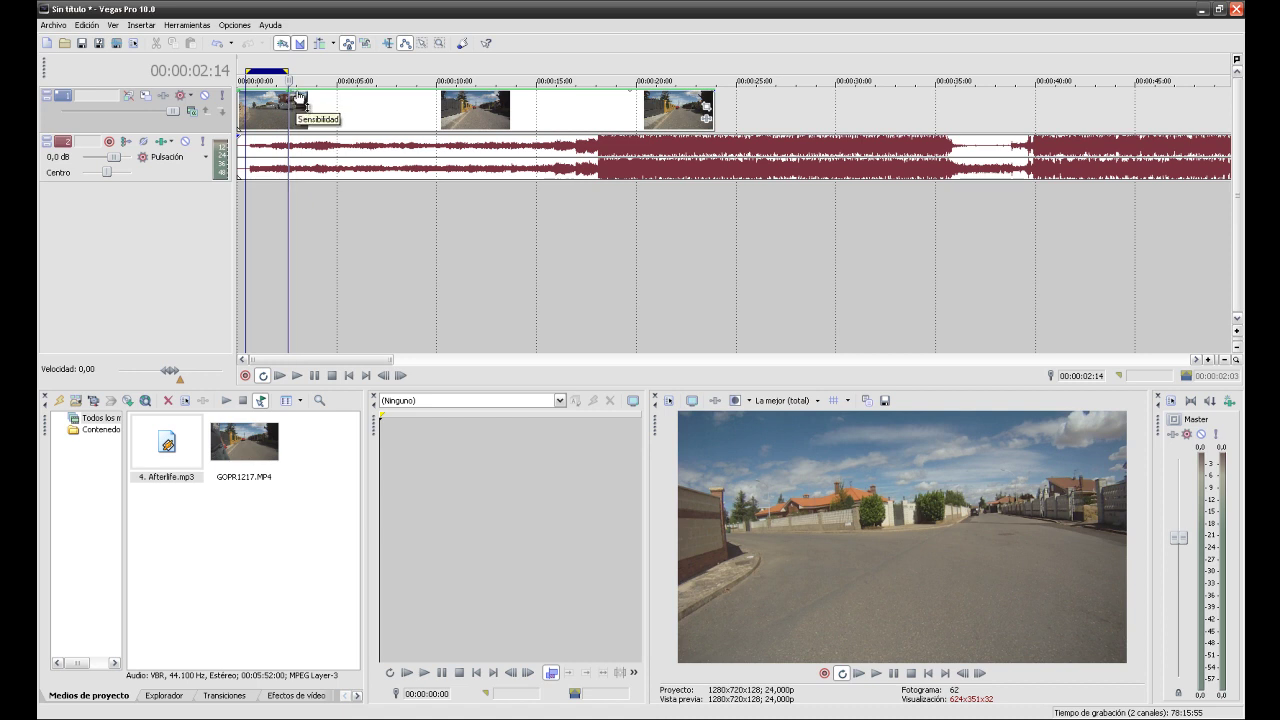
- Step through the frames before the existing envelope point and add another Sensibilidad point at 00:00:02:08
key(space)
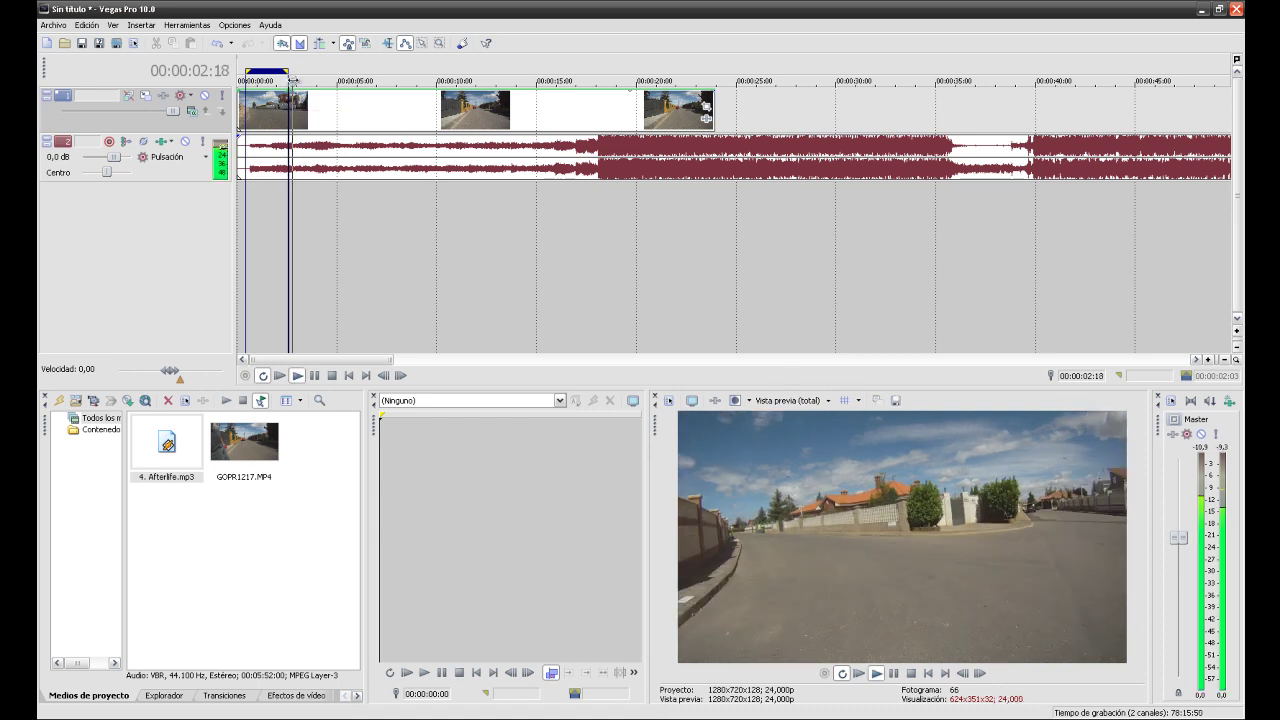
key(space)
scroll(323, 268, up, 5)
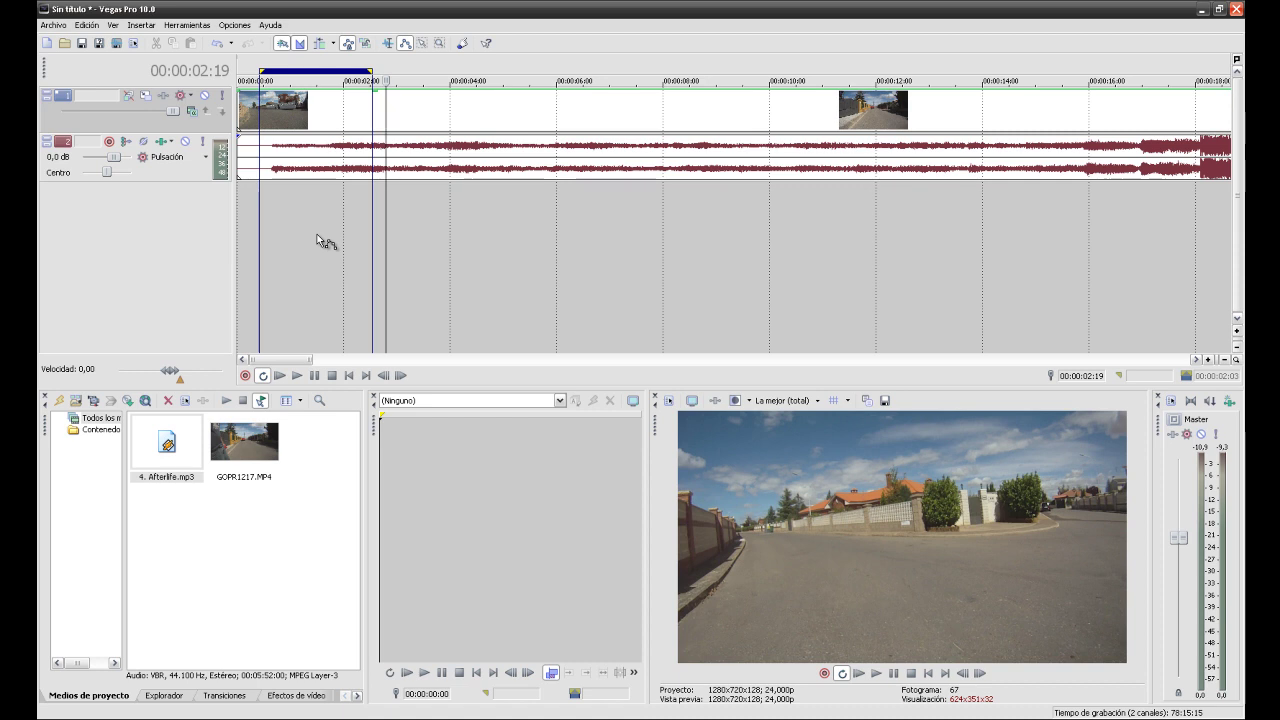
key(Left)
key(Left)
key(Left)
key(Left)
key(Left)
key(Right)
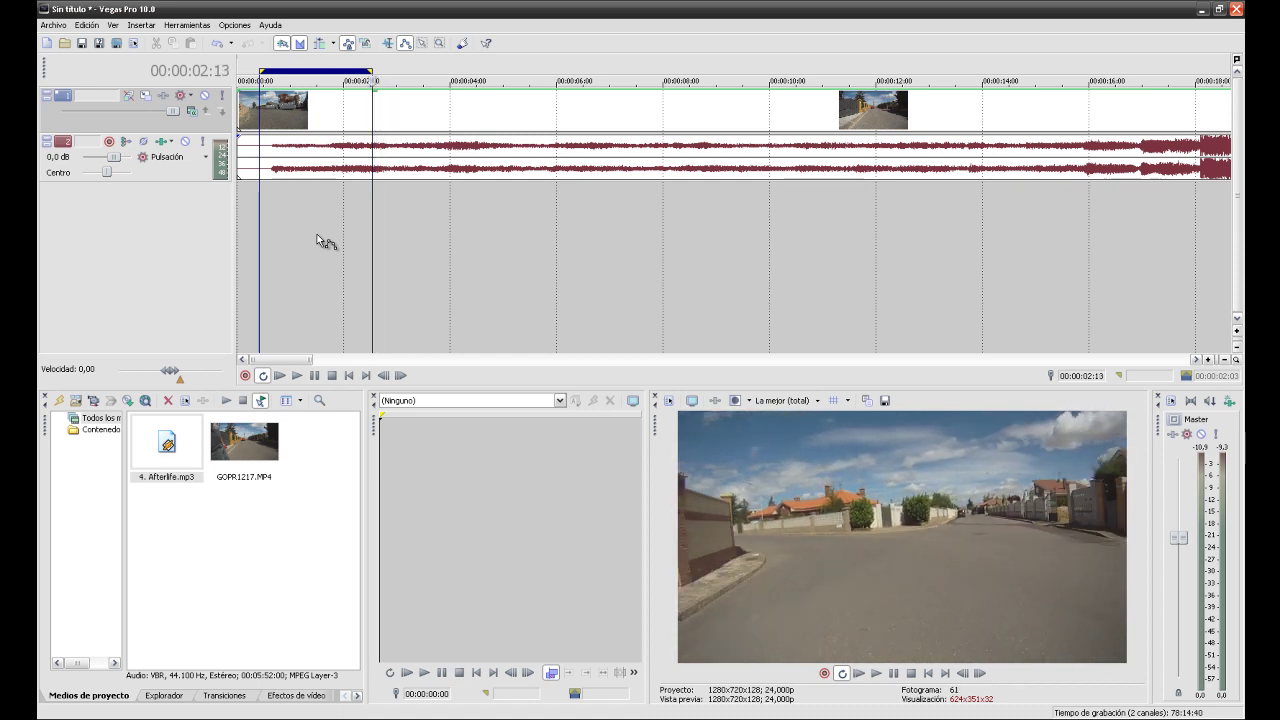
key(Right)
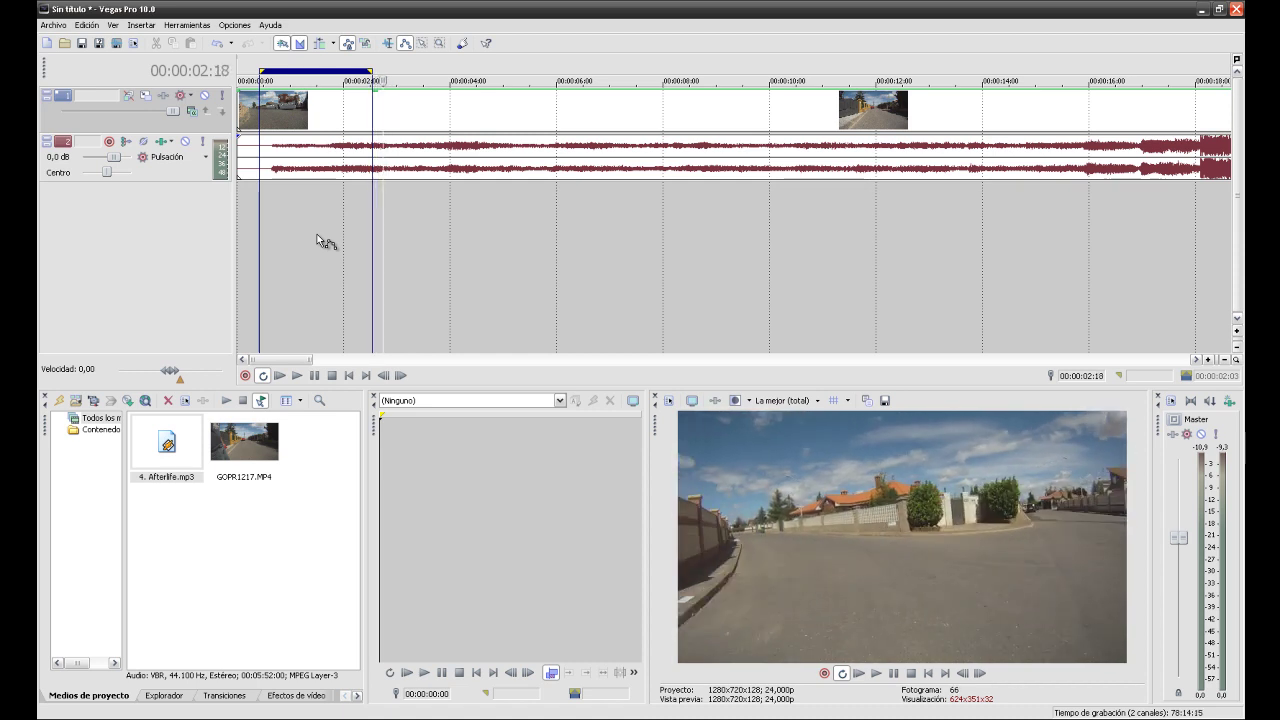
key(Left)
key(Left)
key(Left)
key(Left)
key(Left)
key(Left)
key(Left)
key(Left)
key(Left)
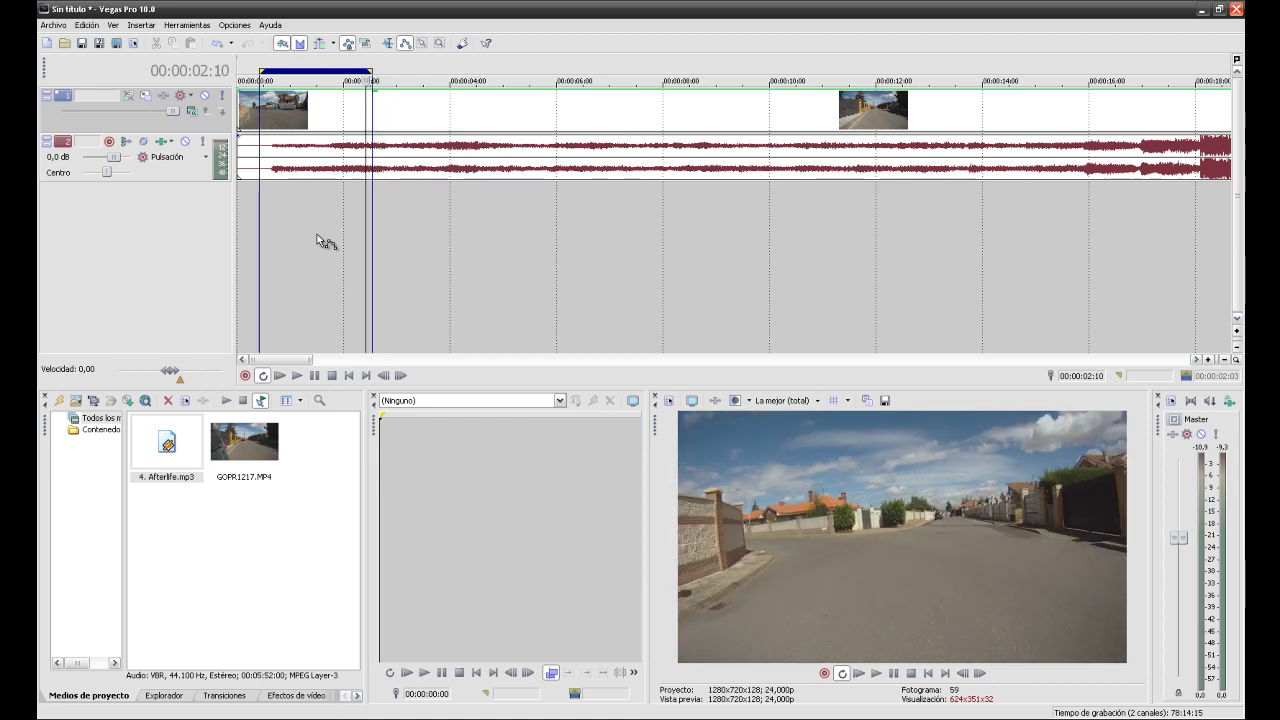
key(Left)
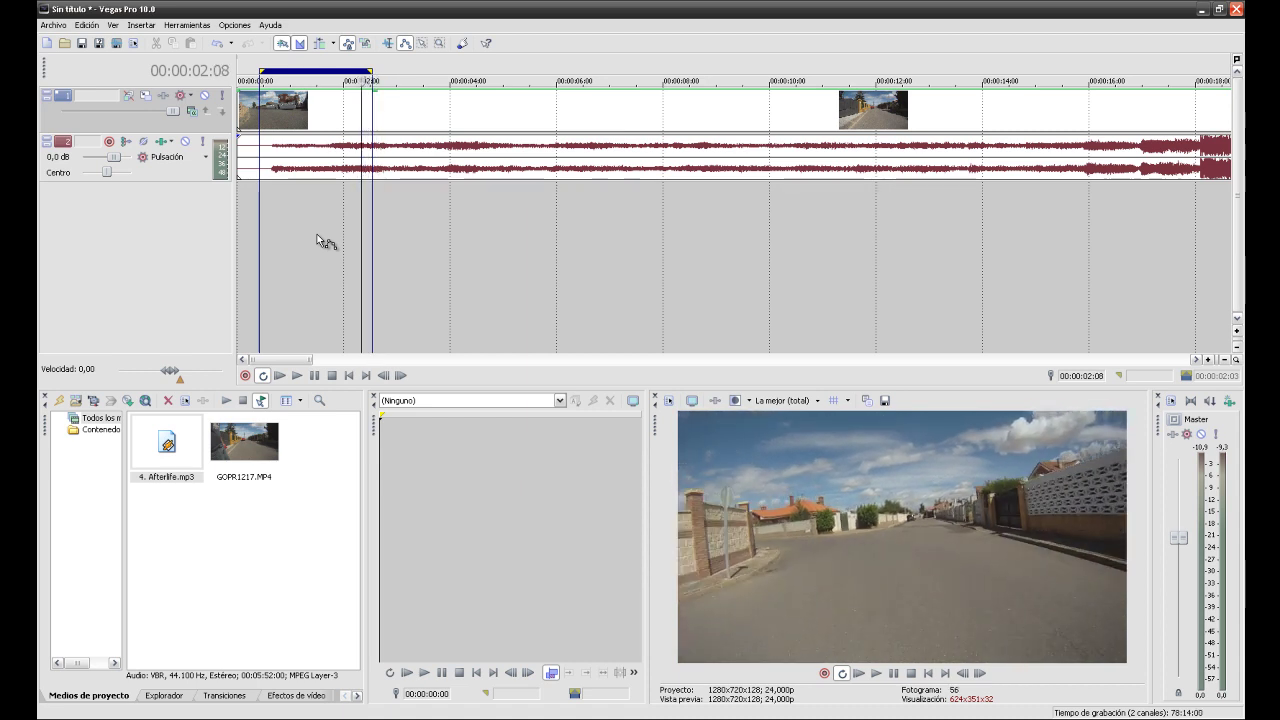
key(Right)
key(Right)
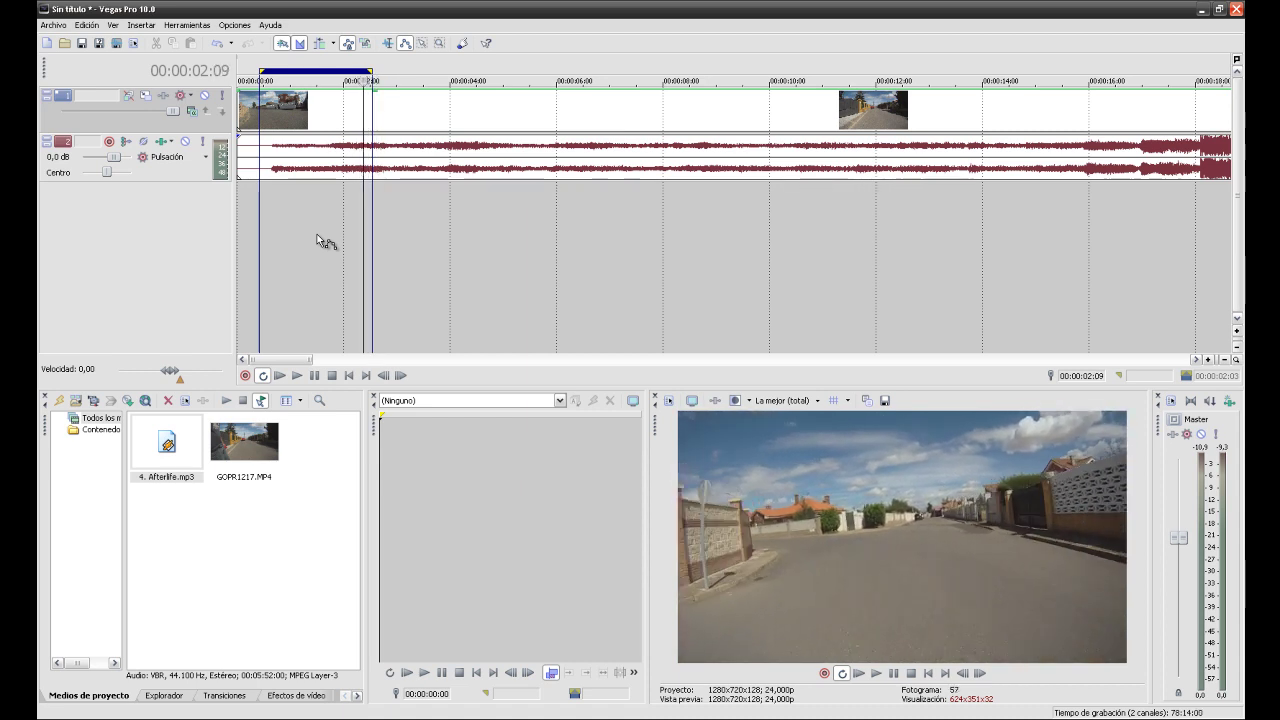
key(Right)
key(Left)
key(Left)
key(Left)
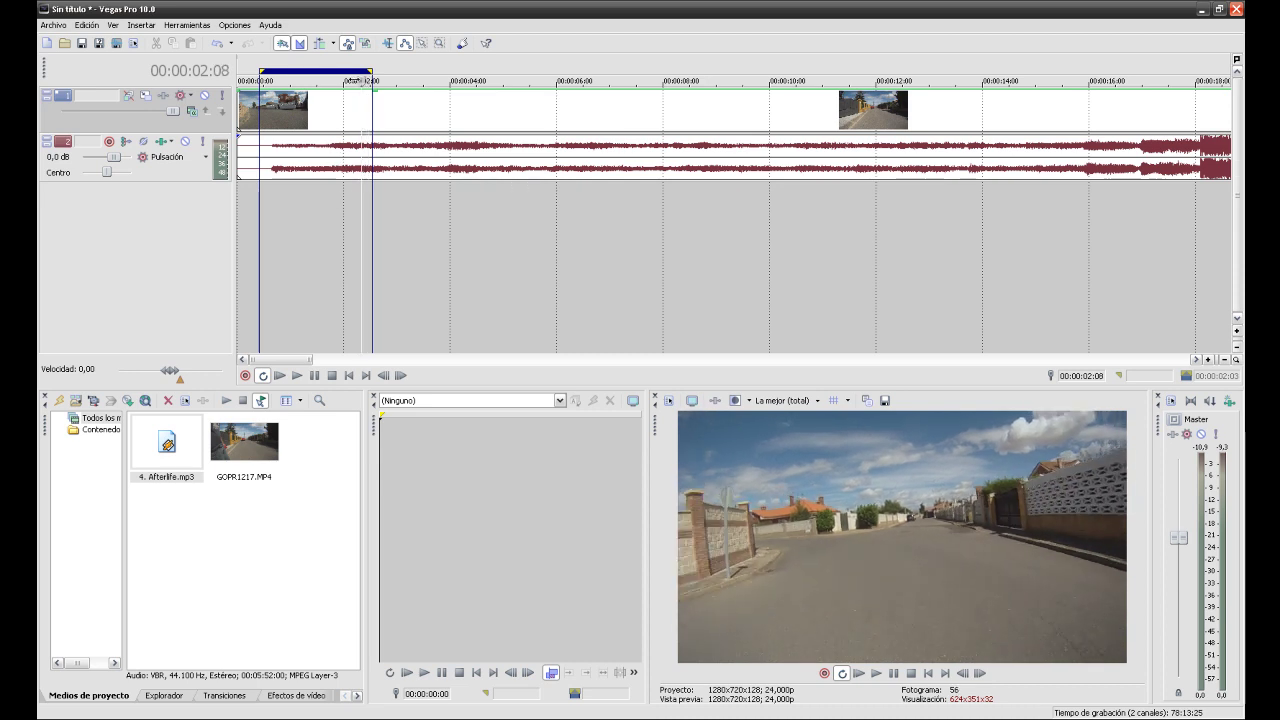
right_click(362, 94)
click(385, 96)
- Lower the Sensibilidad envelope point at 00:00:02:14 and set its velocity to 30 %
drag(375, 94, 375, 118)
mouse_move(375, 95)
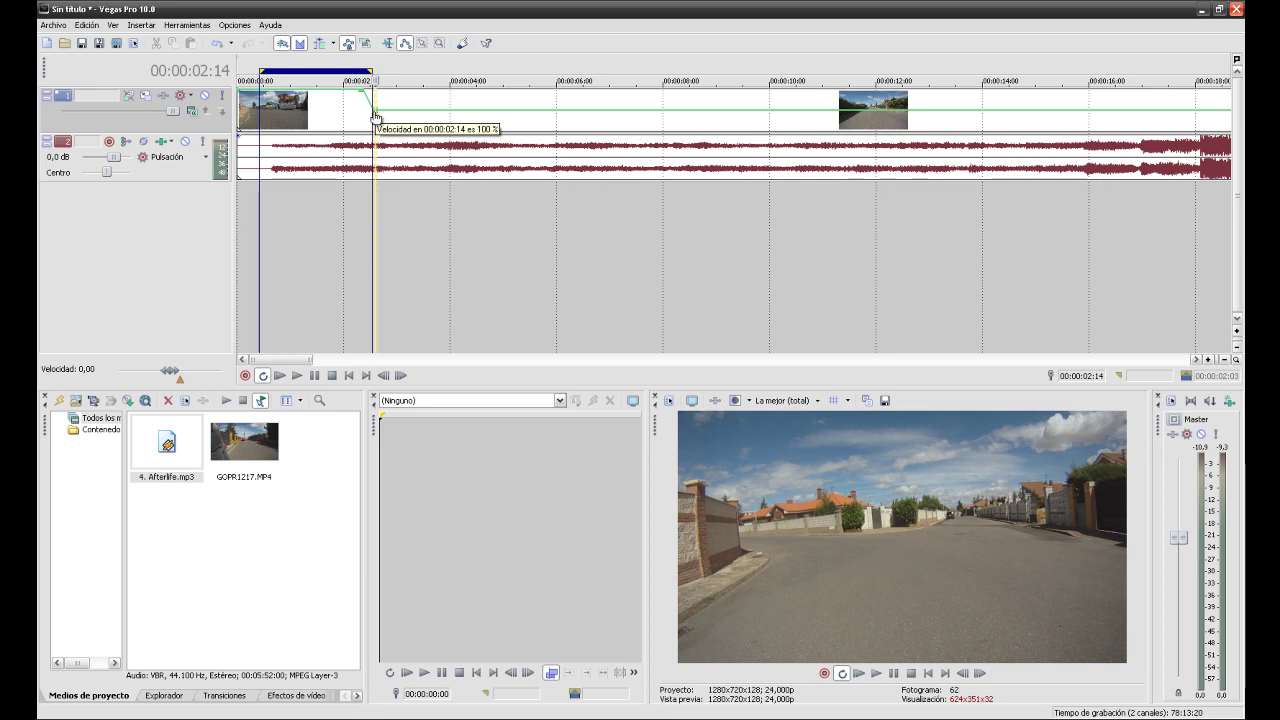
drag(375, 117, 379, 115)
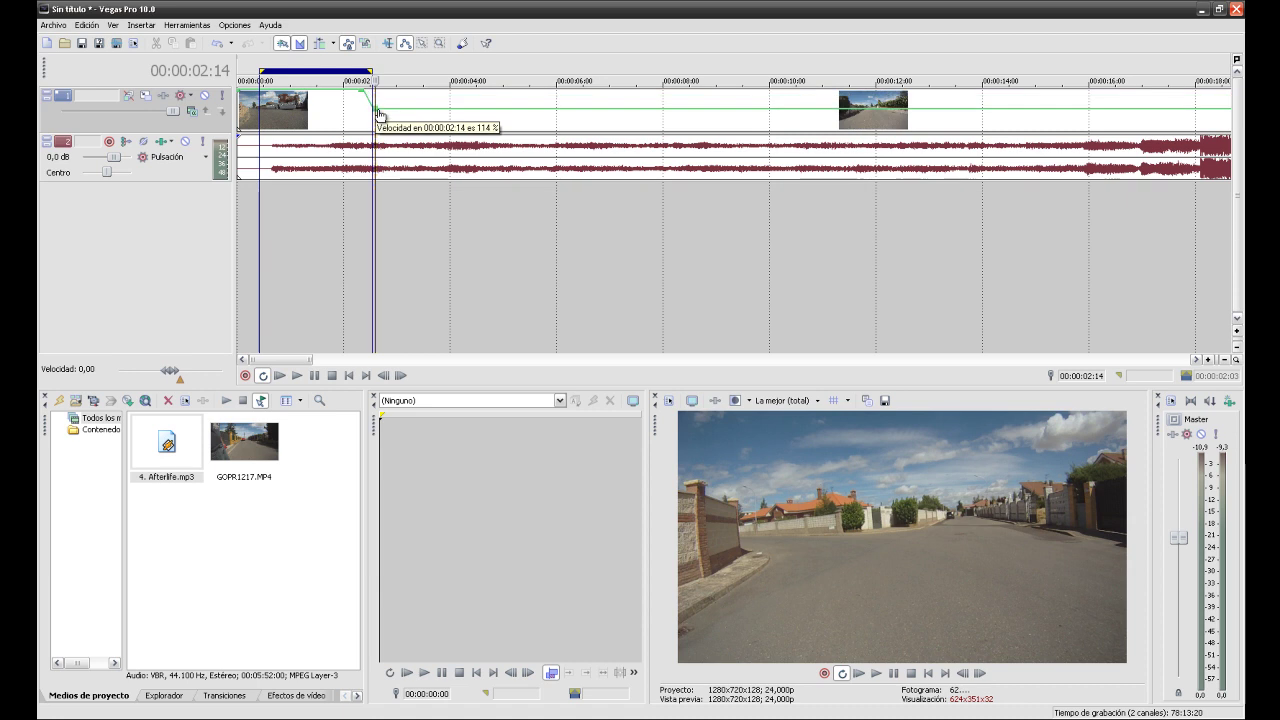
right_click(379, 115)
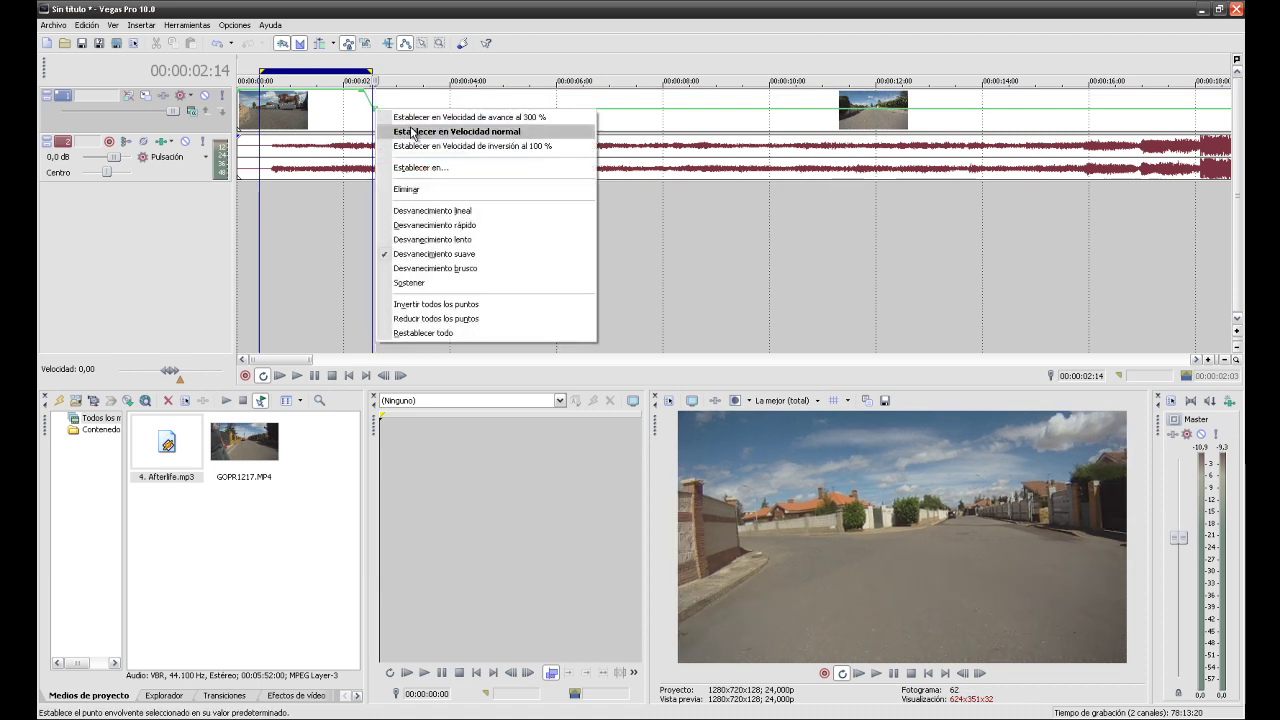
click(448, 169)
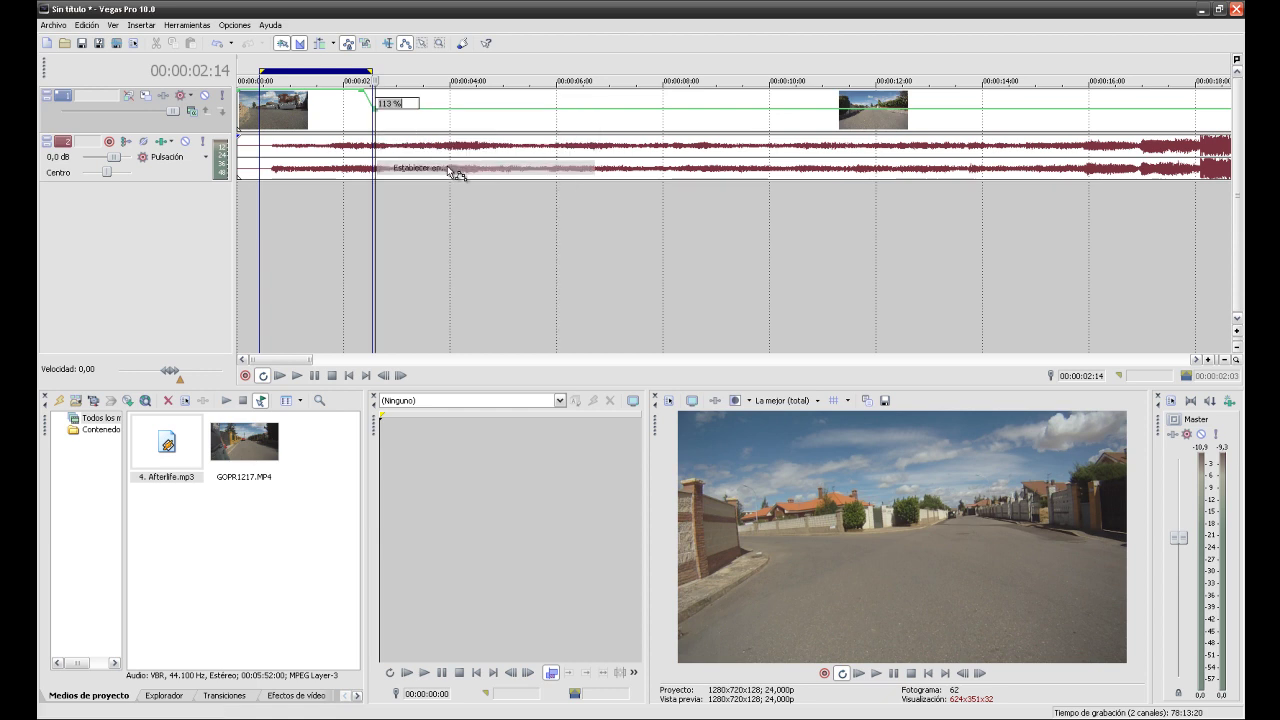
text(30)
key(Return)
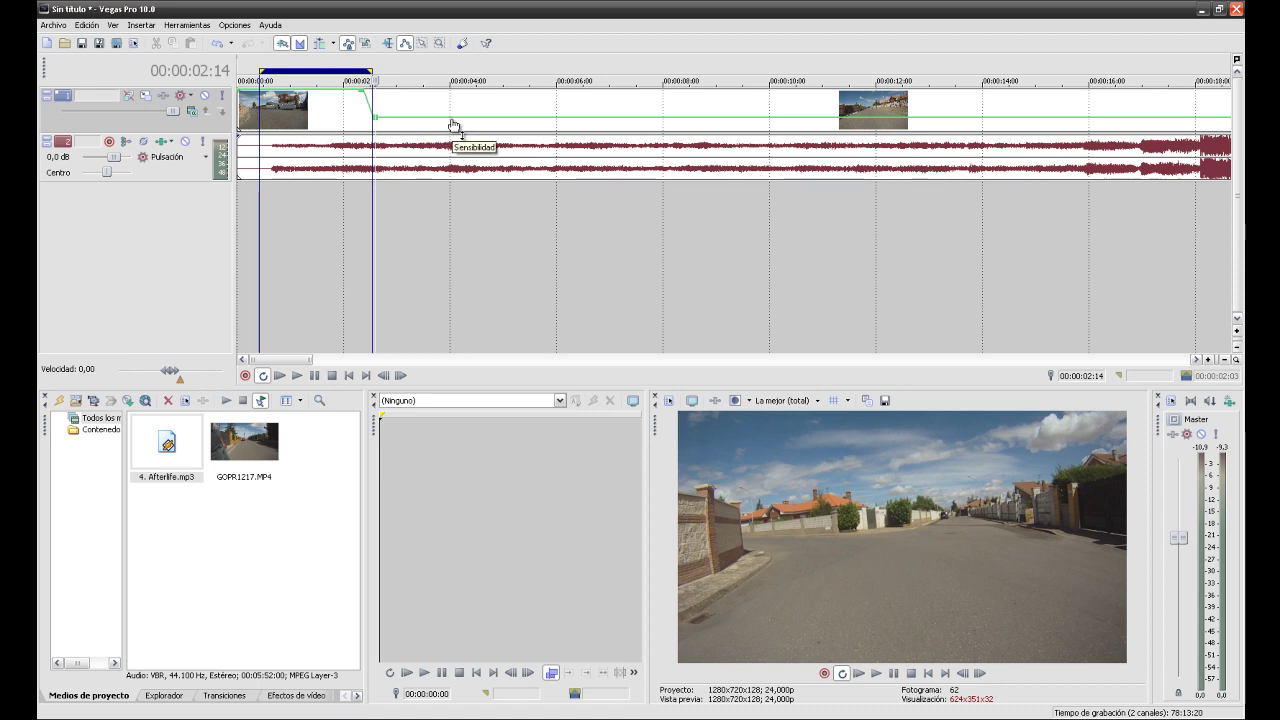
- Mark the range from 00:00:00:13 to 00:00:07:10 and add a Sensibilidad point at 00:00:07:09
drag(266, 244, 632, 310)
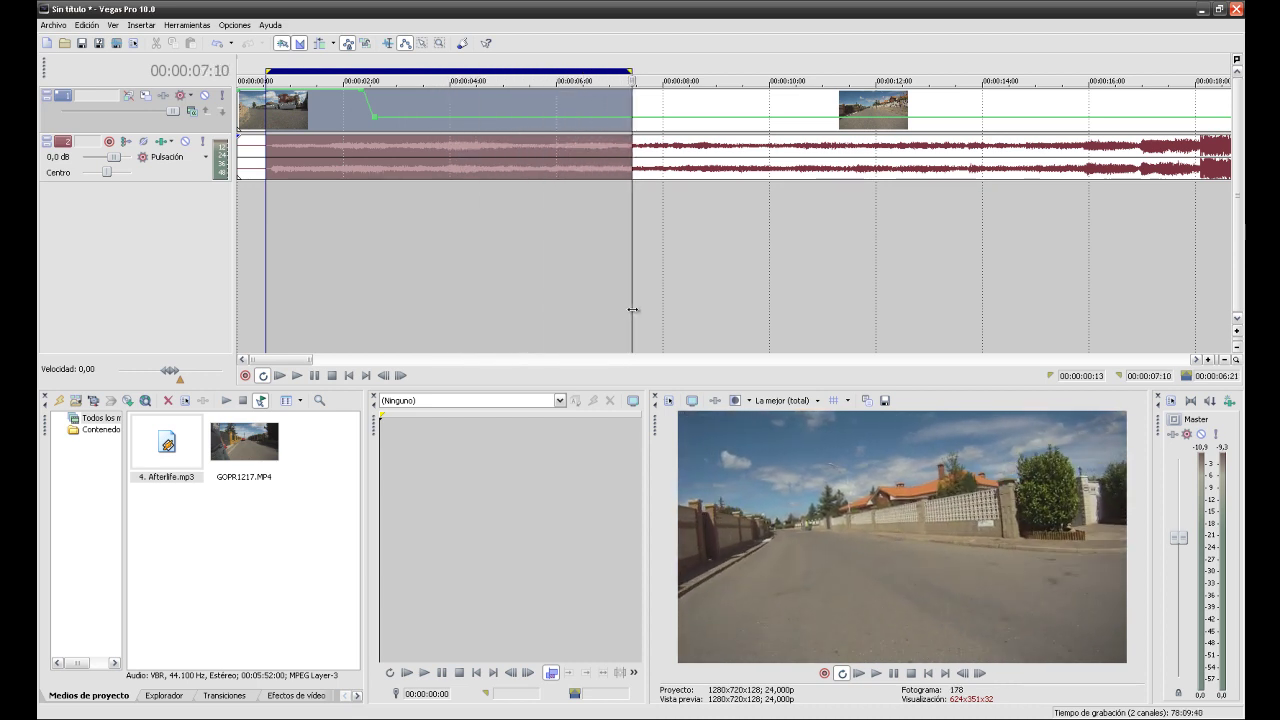
click(632, 119)
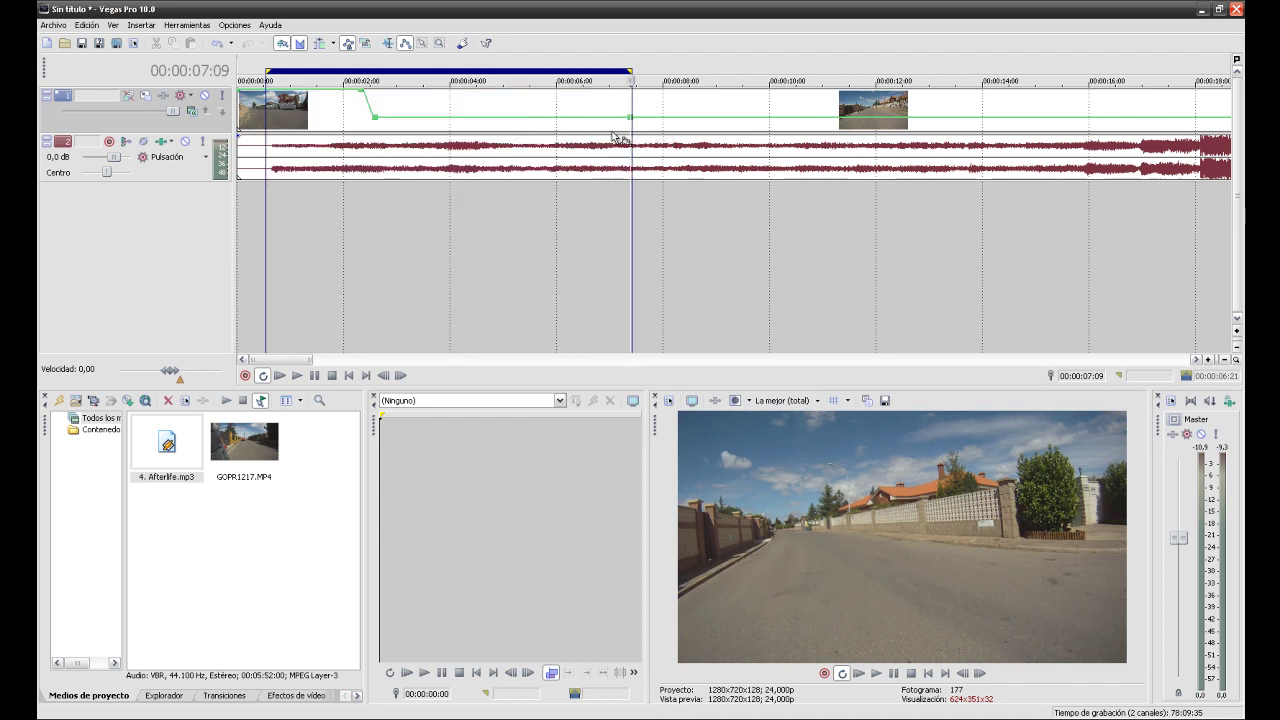
mouse_move(631, 121)
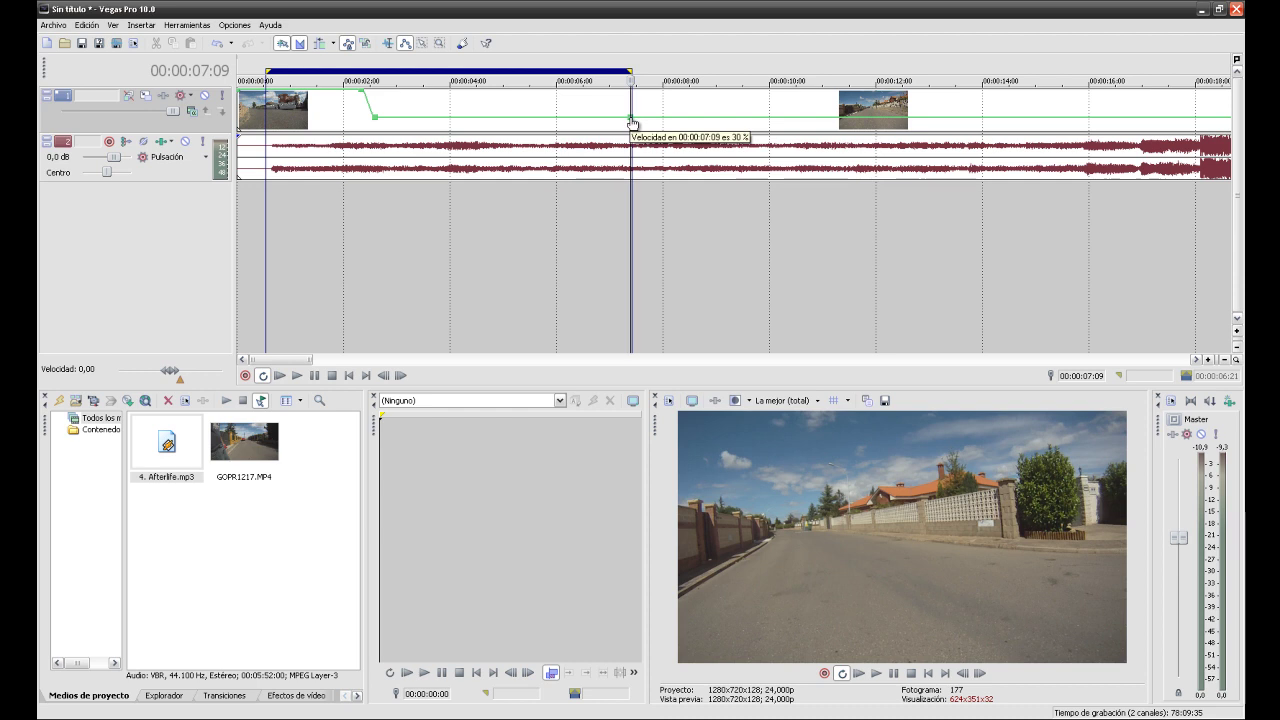
- Add another Sensibilidad point at 00:00:07:14 and set it to 300 % forward velocity
key(space)
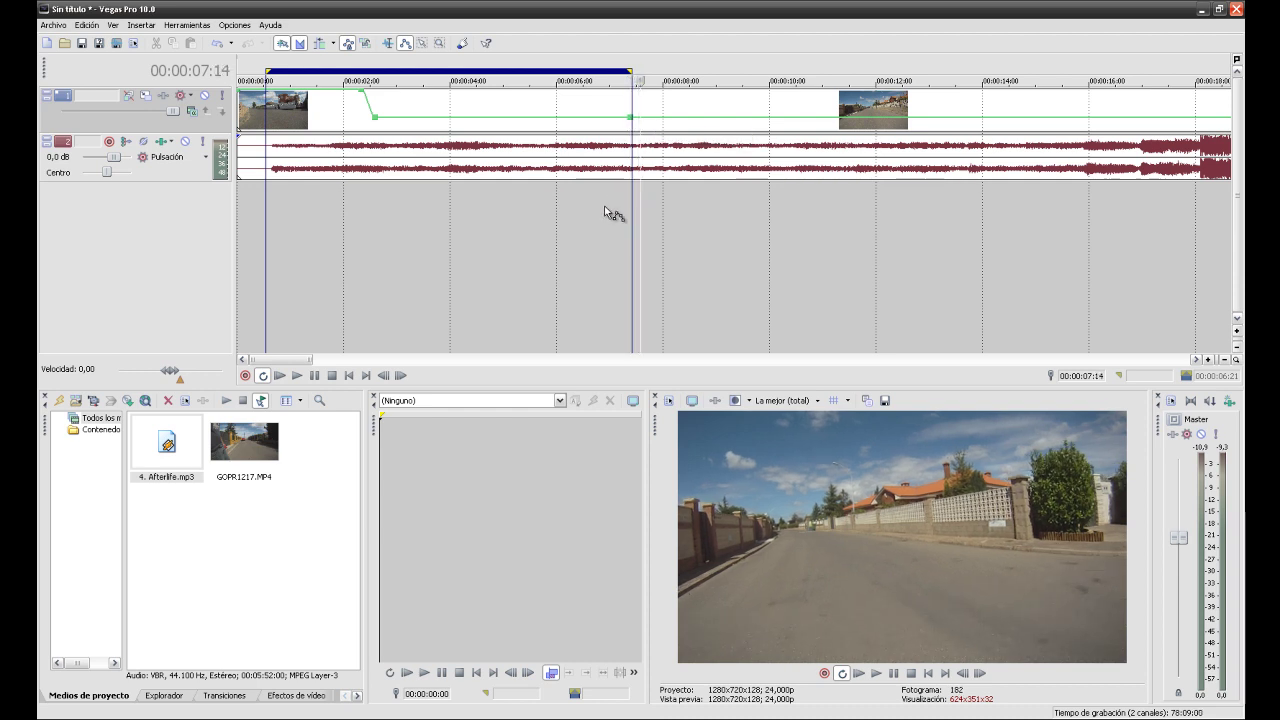
right_click(643, 118)
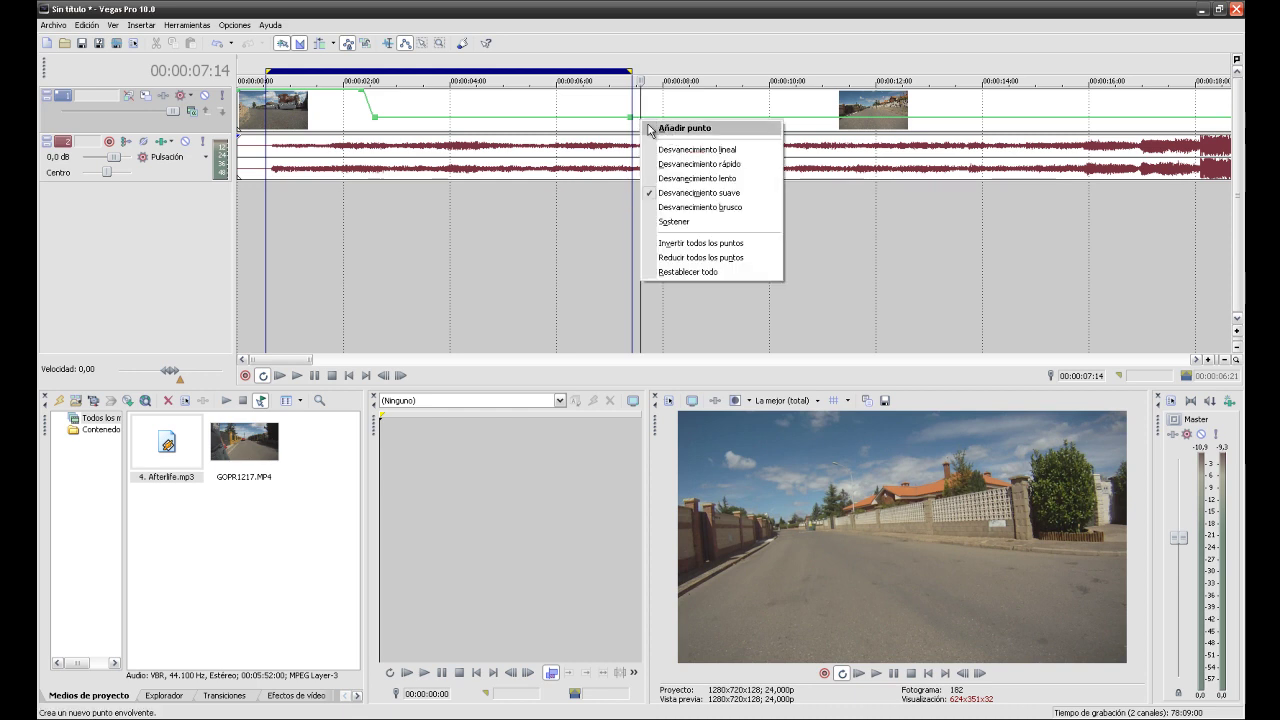
click(657, 128)
right_click(639, 118)
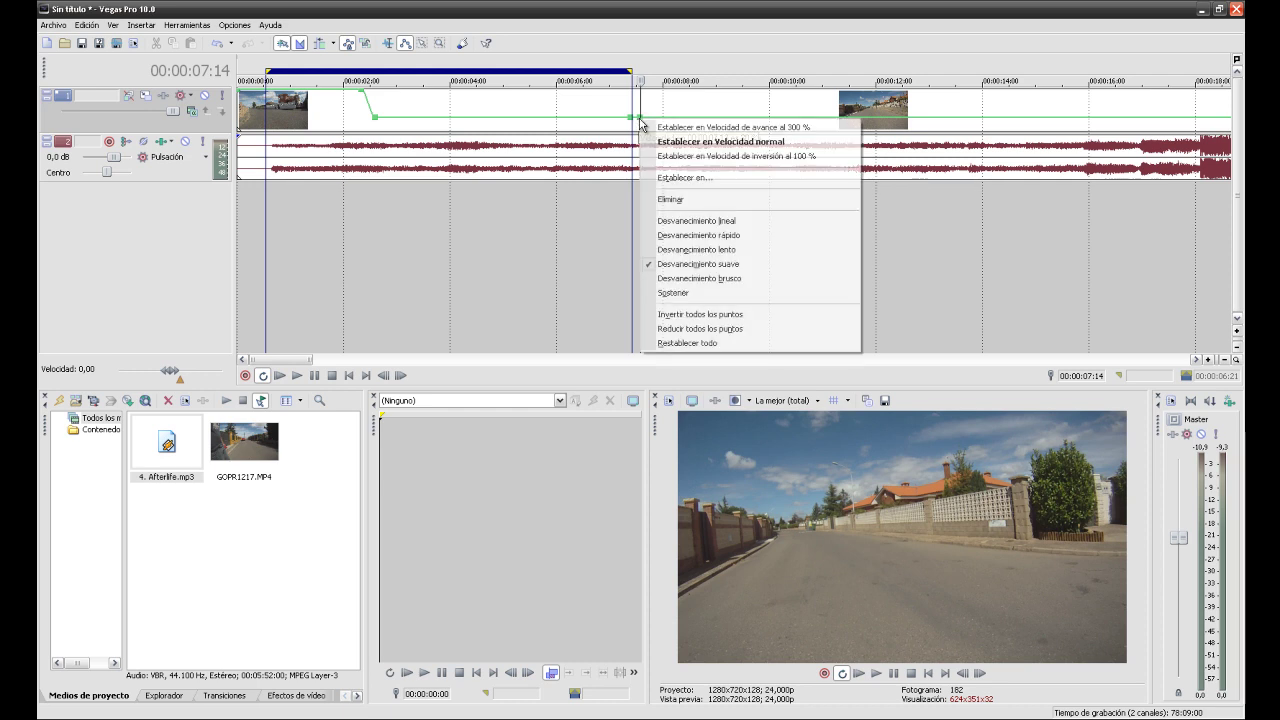
click(655, 128)
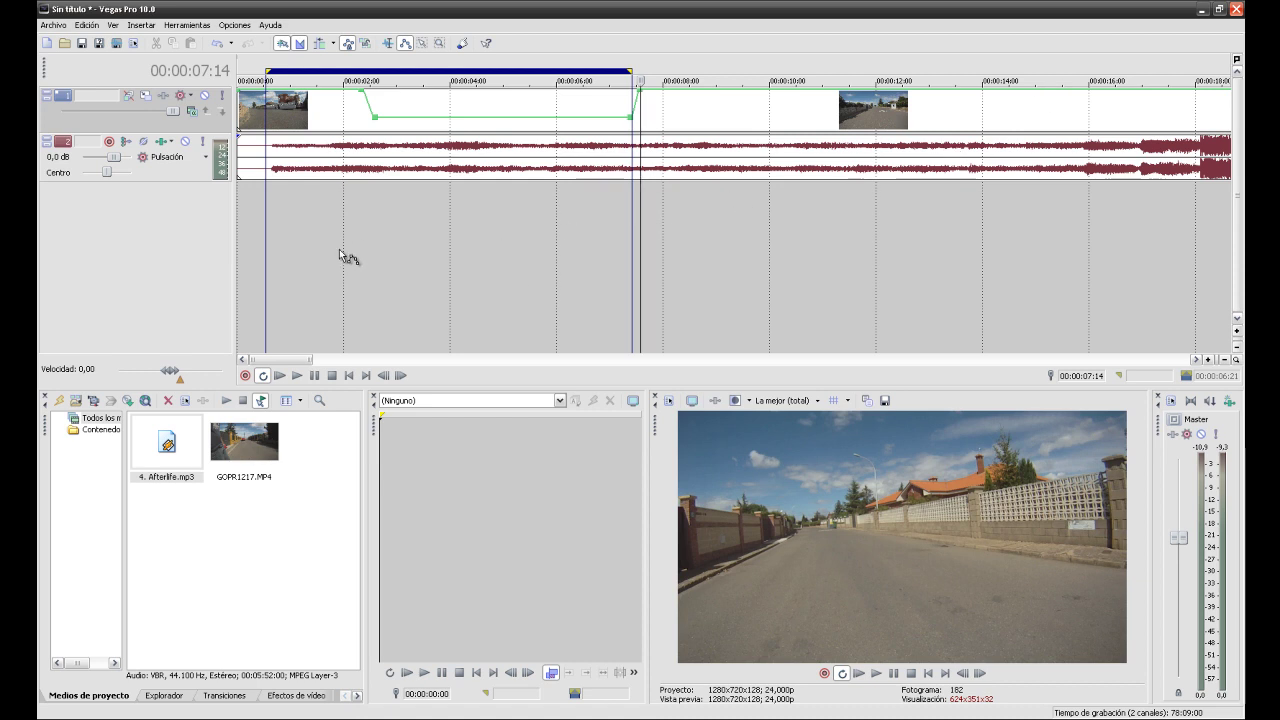
- With the normal edit tool, cut off the song before 00:00:08:07 and move the remaining audio to the timeline start
drag(306, 254, 949, 289)
click(723, 274)
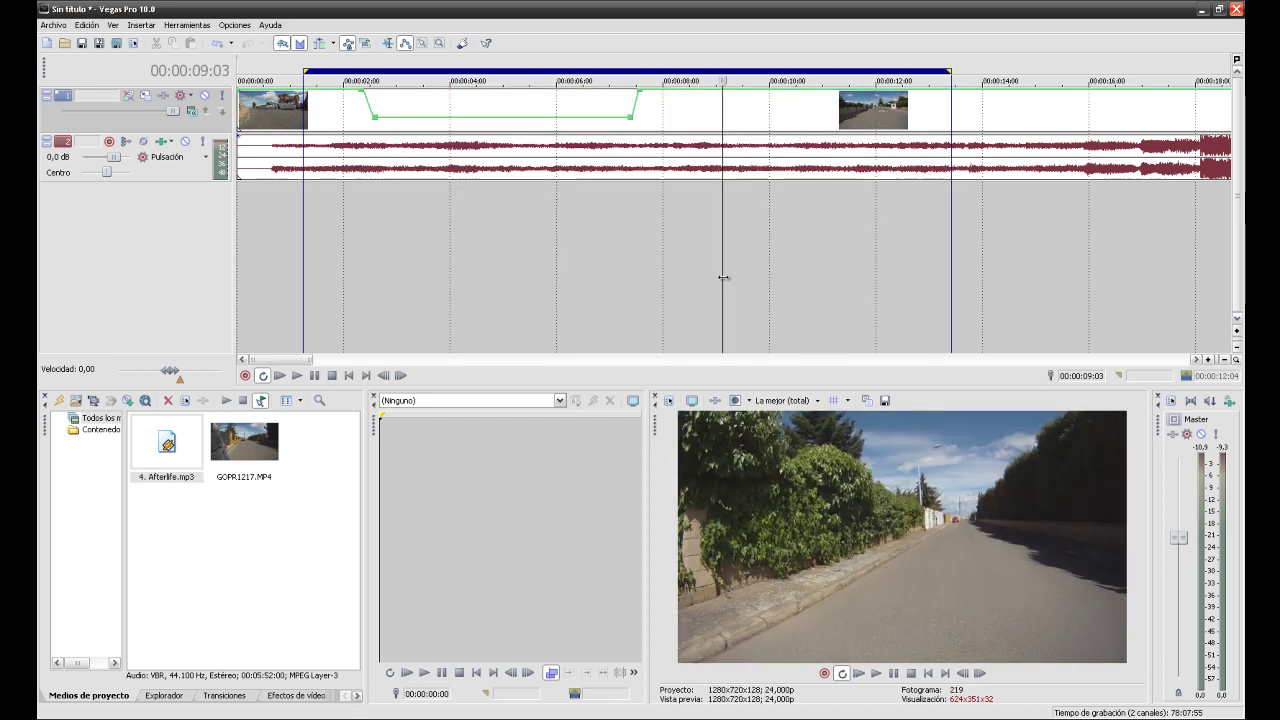
scroll(721, 276, down, 4)
scroll(618, 274, up, 2)
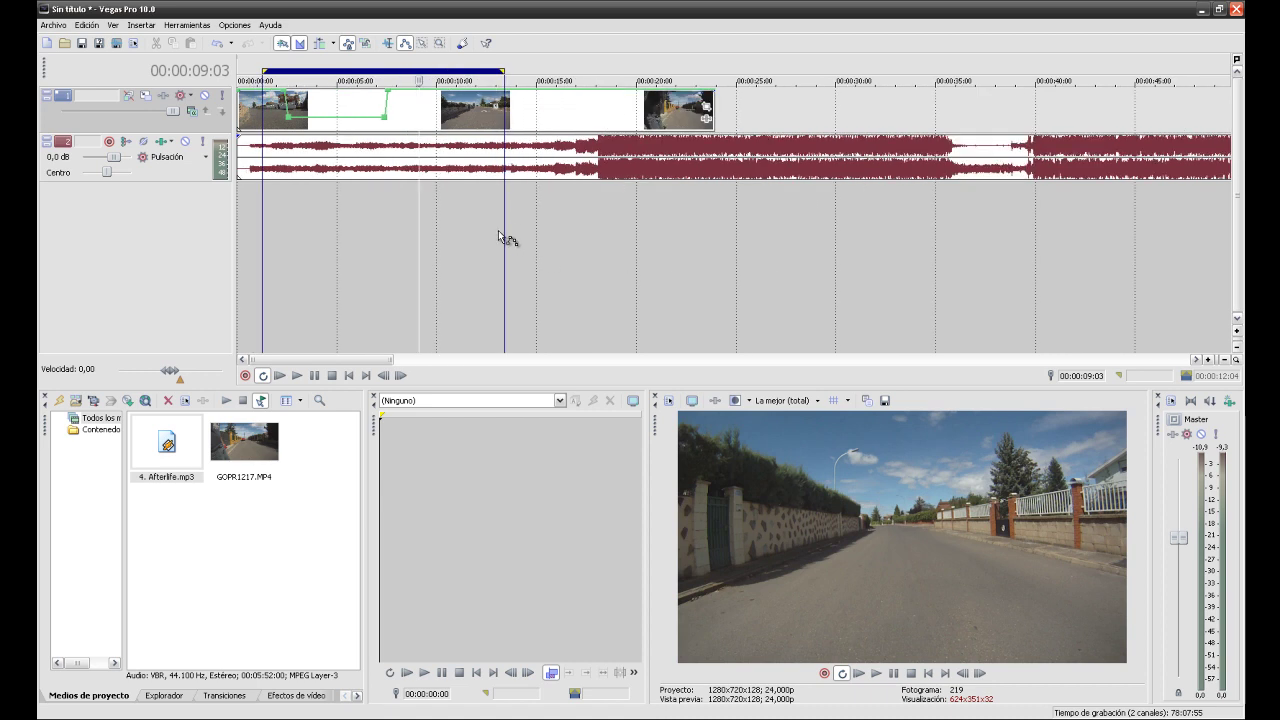
click(401, 208)
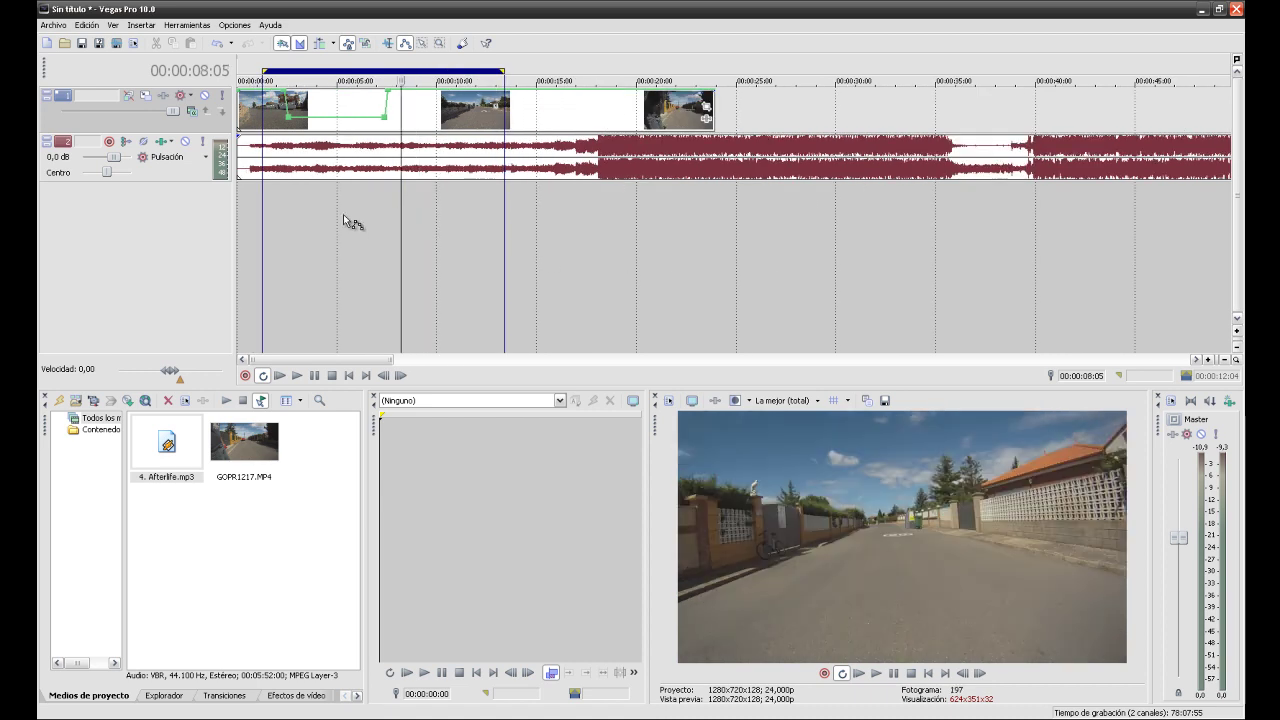
click(393, 47)
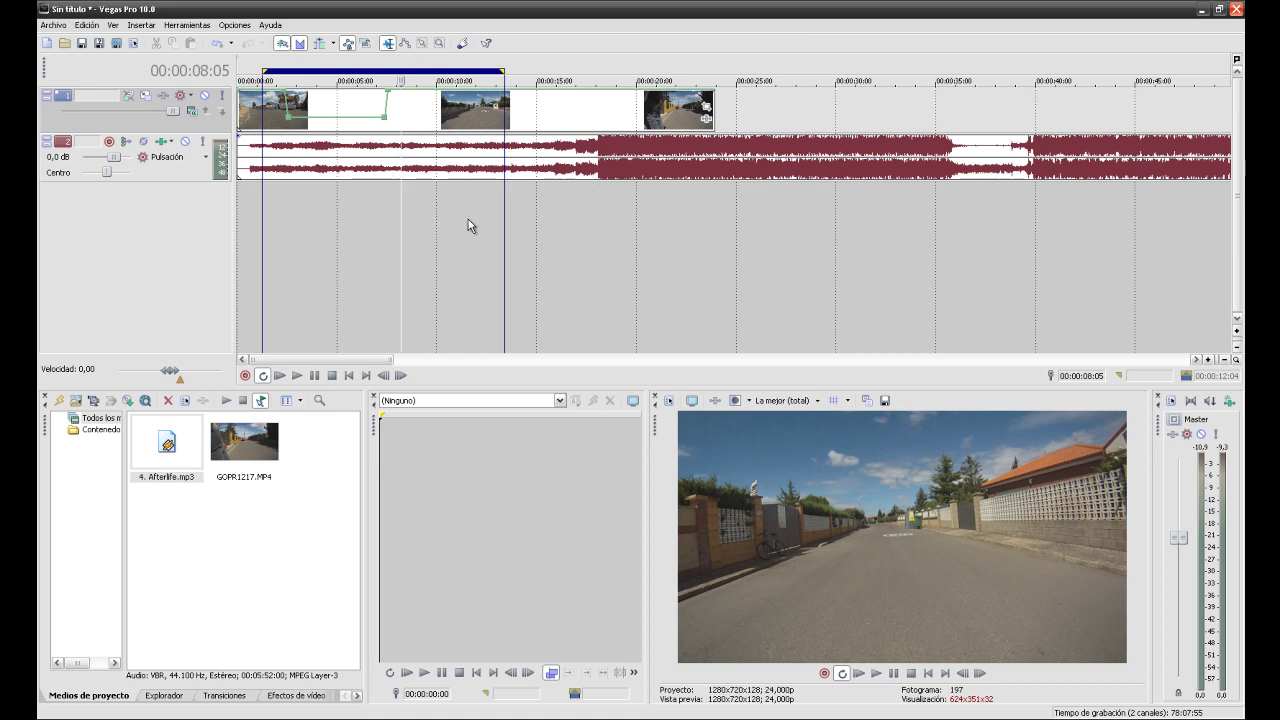
click(403, 160)
key(s)
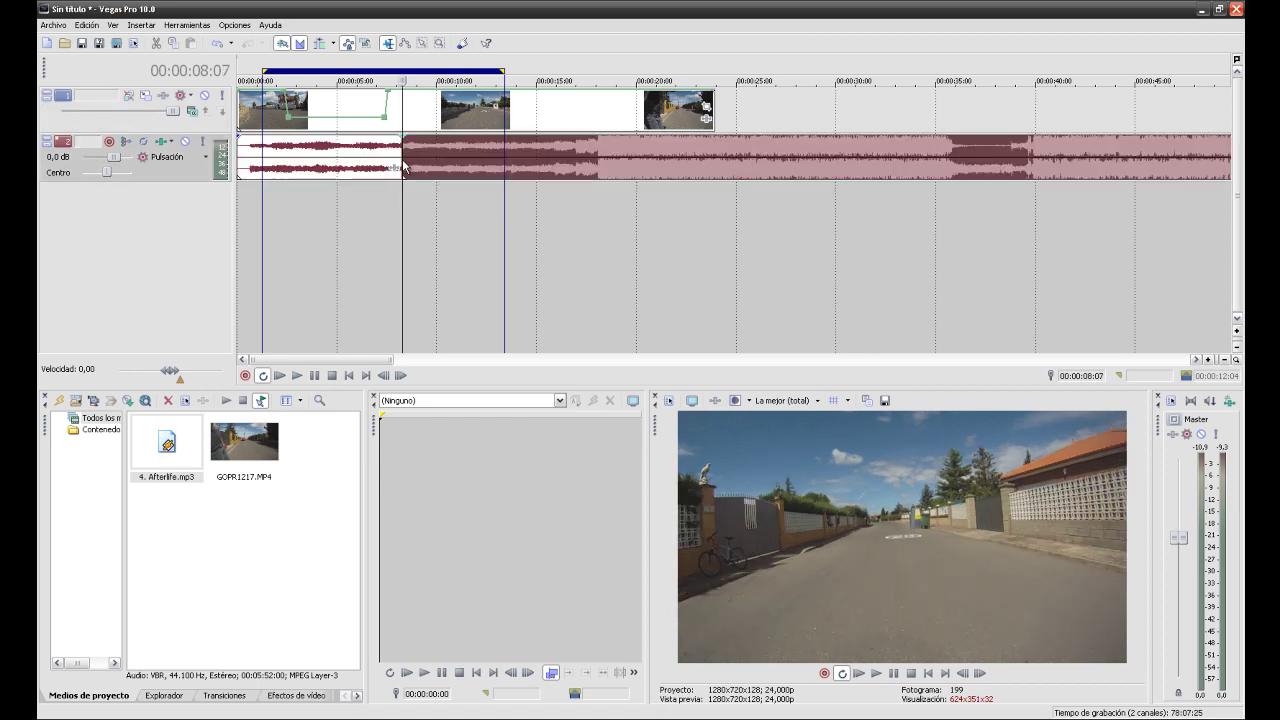
click(347, 155)
key(Delete)
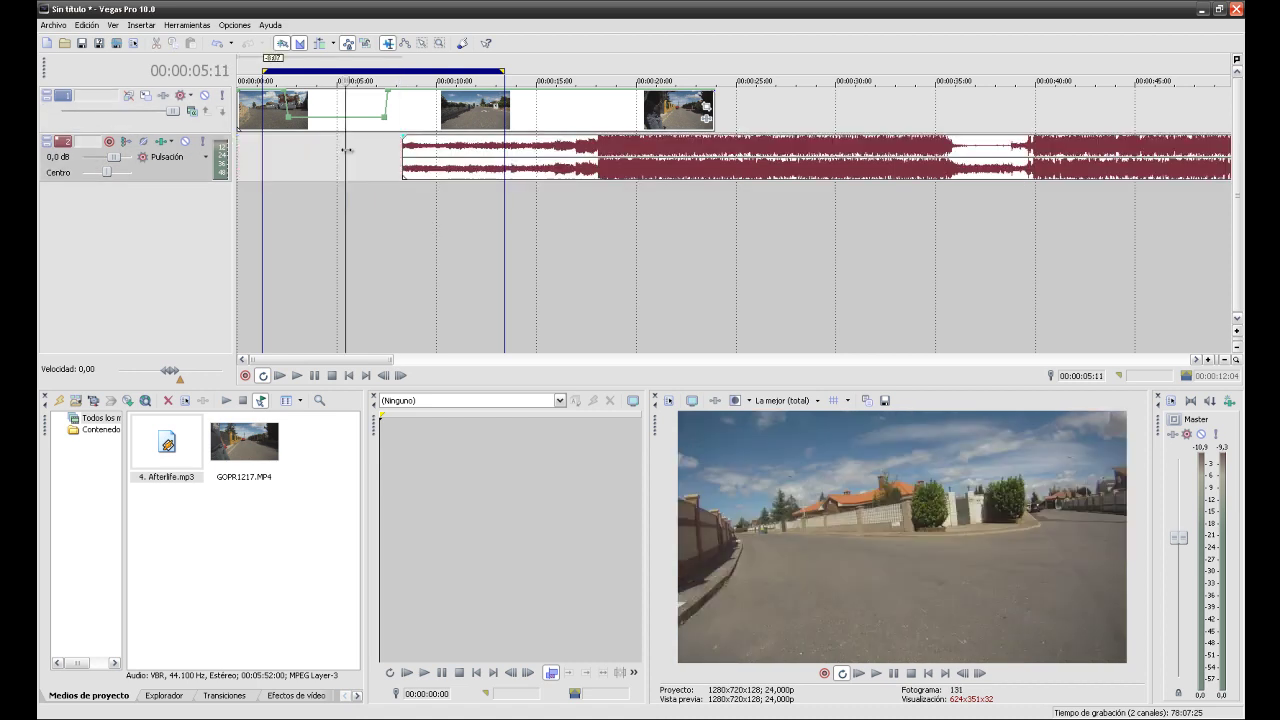
drag(673, 163, 495, 157)
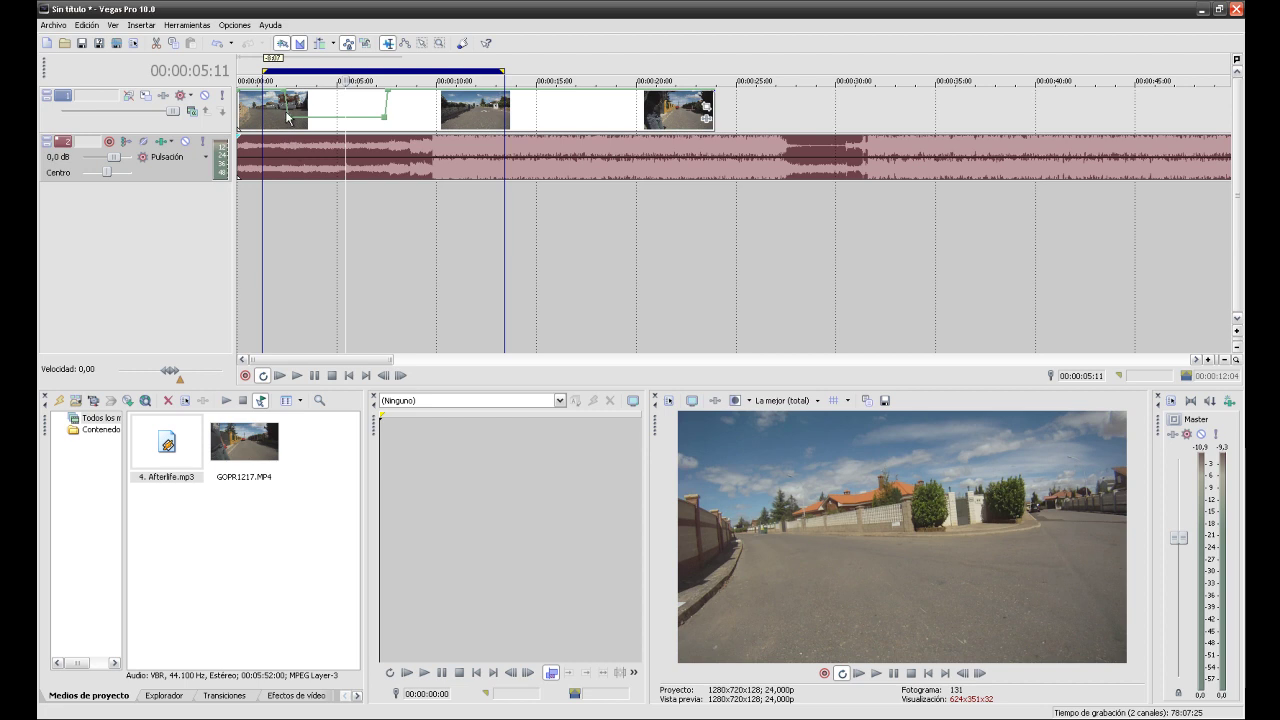
- Split the song again at 00:00:06:01, removing the first part and sliding the rest back to the timeline start
scroll(303, 162, up, 1)
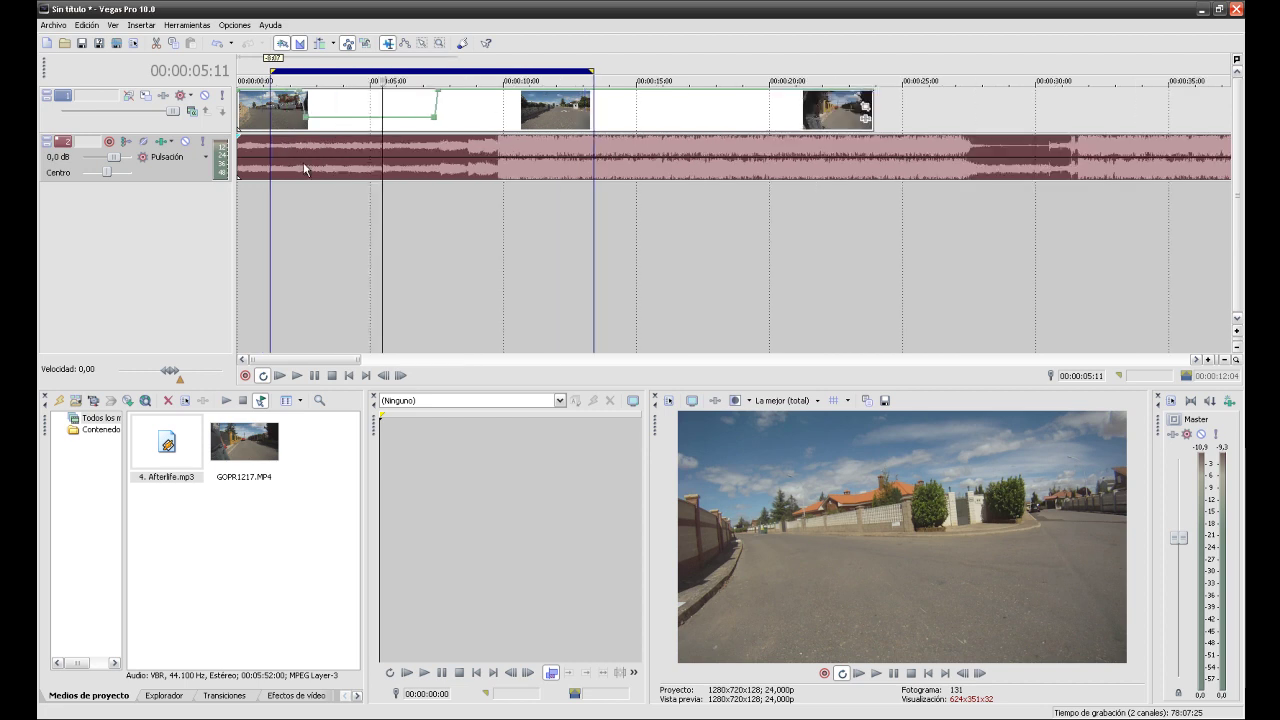
scroll(303, 162, up, 2)
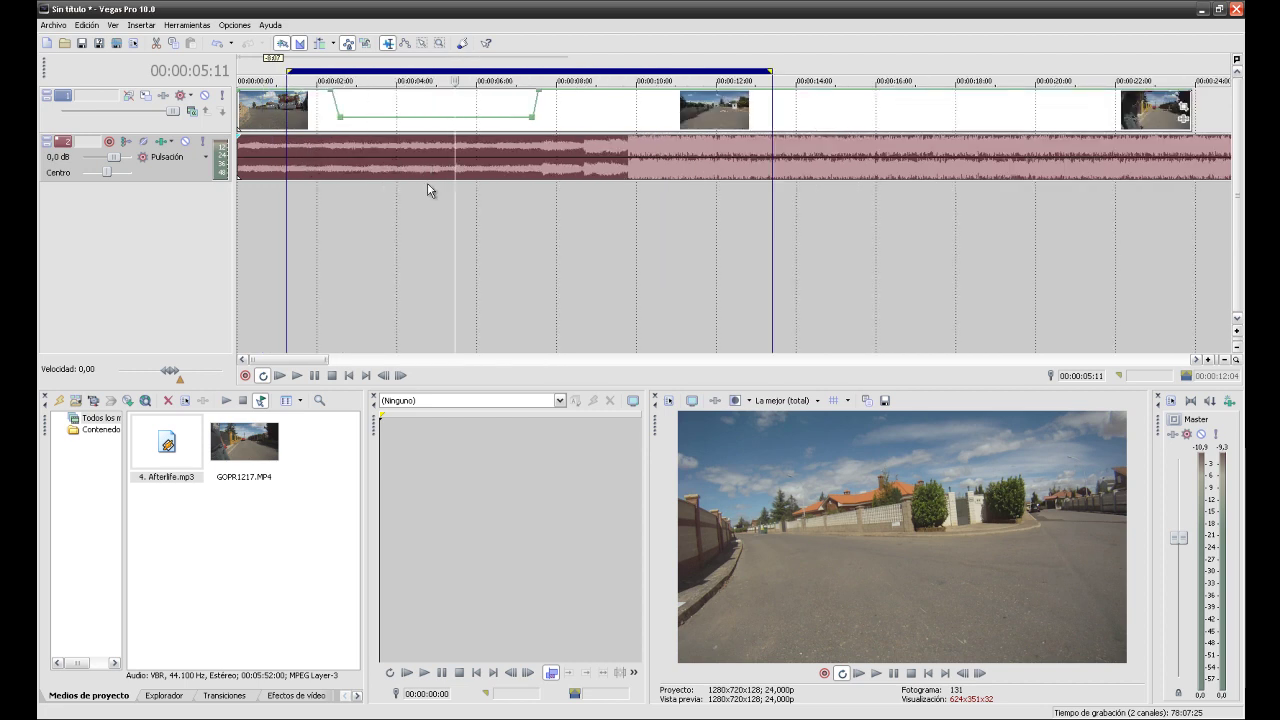
click(479, 163)
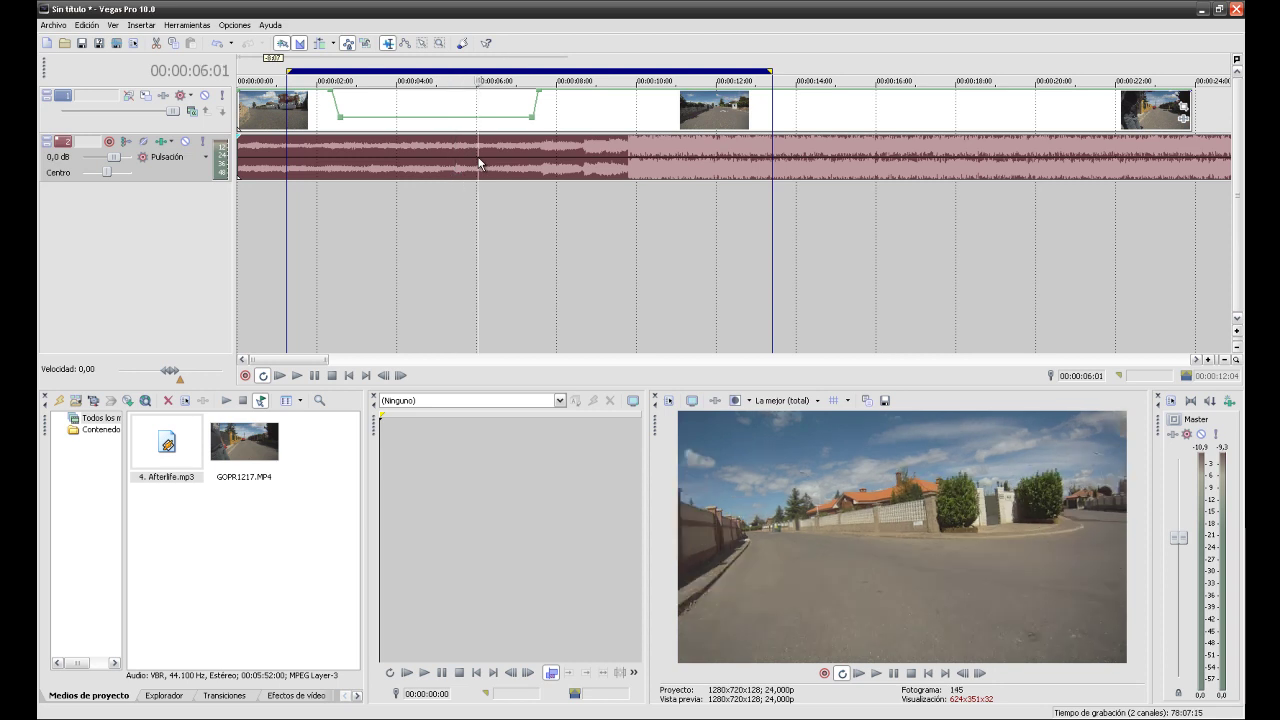
key(s)
click(379, 154)
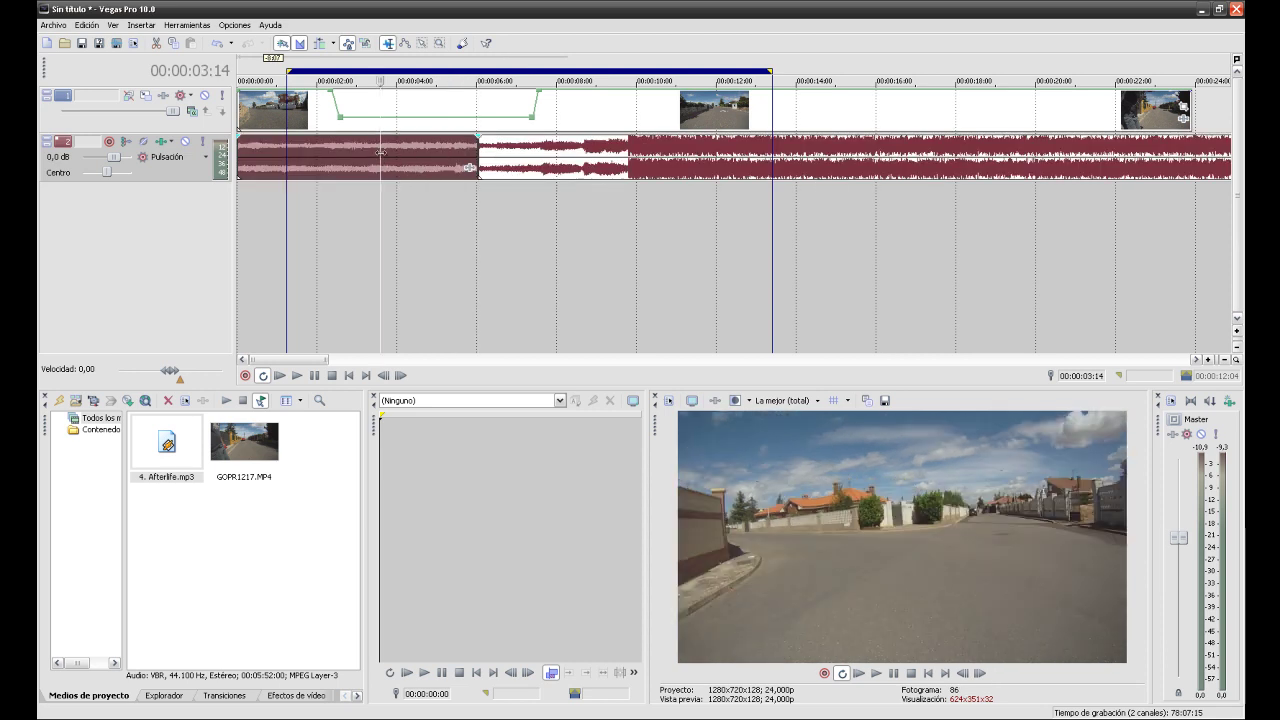
key(Delete)
drag(700, 156, 448, 151)
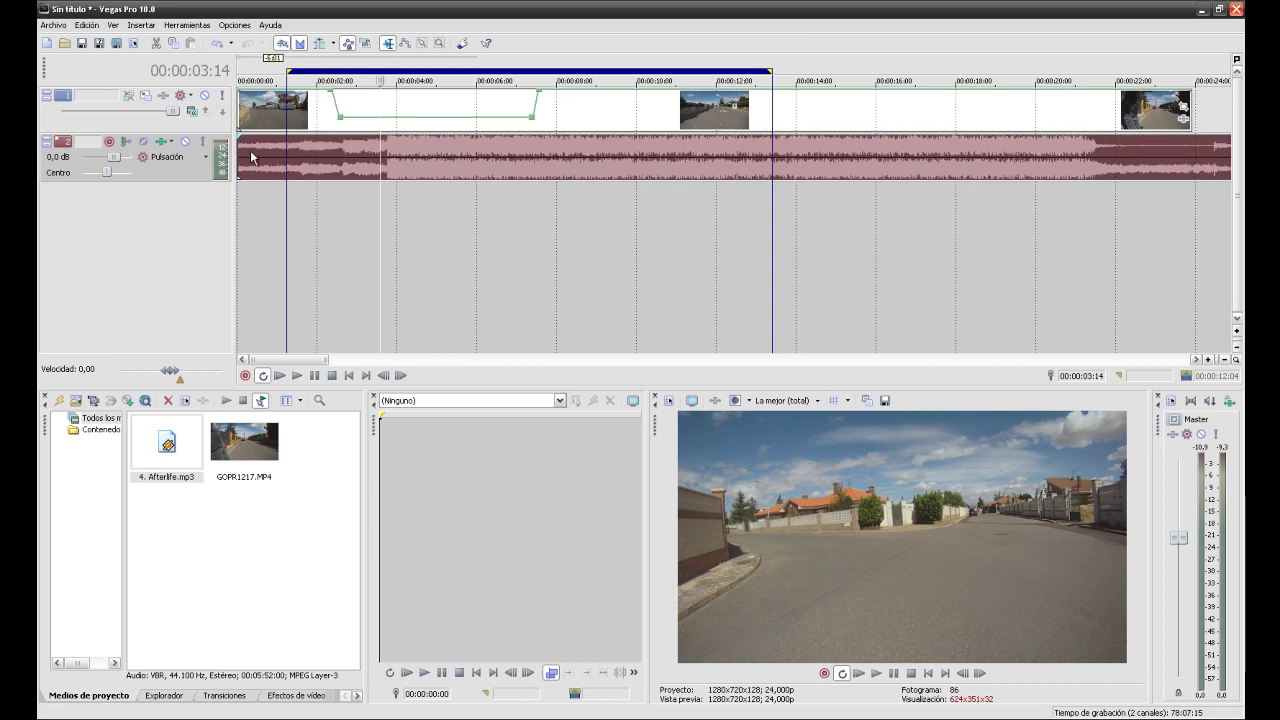
- Trim the song's start in small amounts and shift it back so its loud section begins at the clip's slow-down point
drag(240, 151, 267, 152)
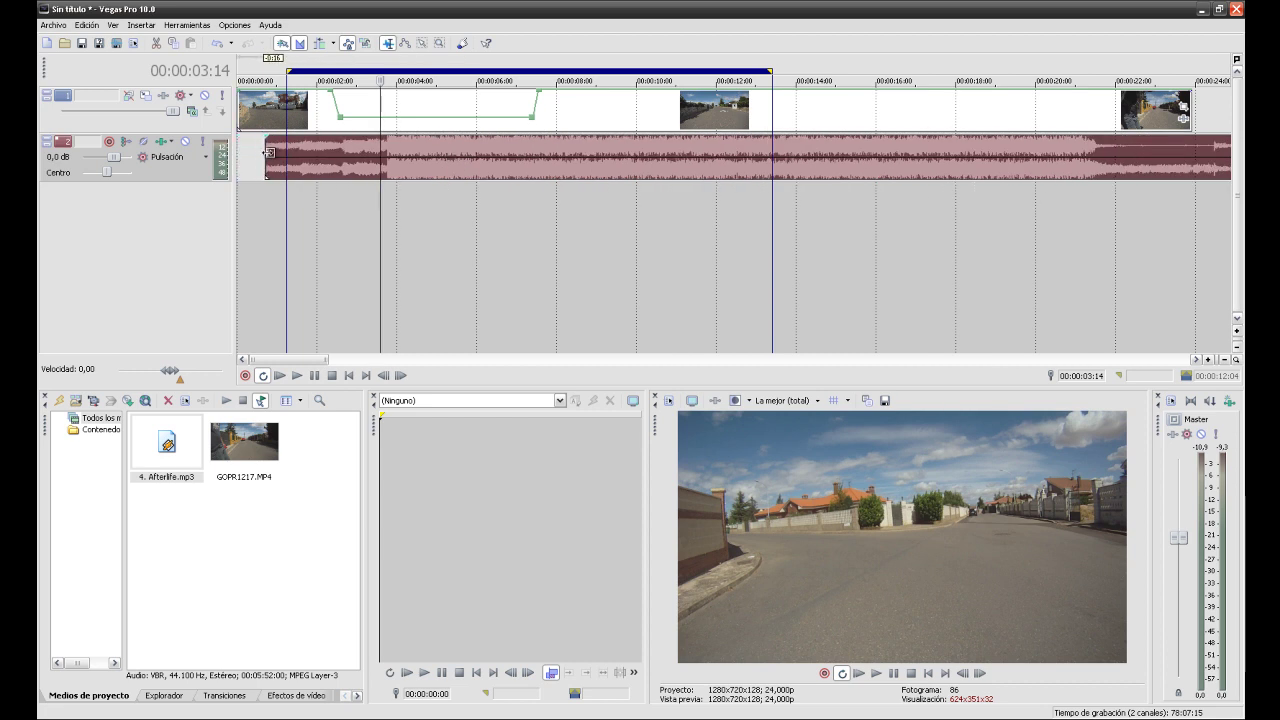
drag(488, 166, 445, 154)
drag(240, 151, 254, 152)
drag(448, 161, 432, 160)
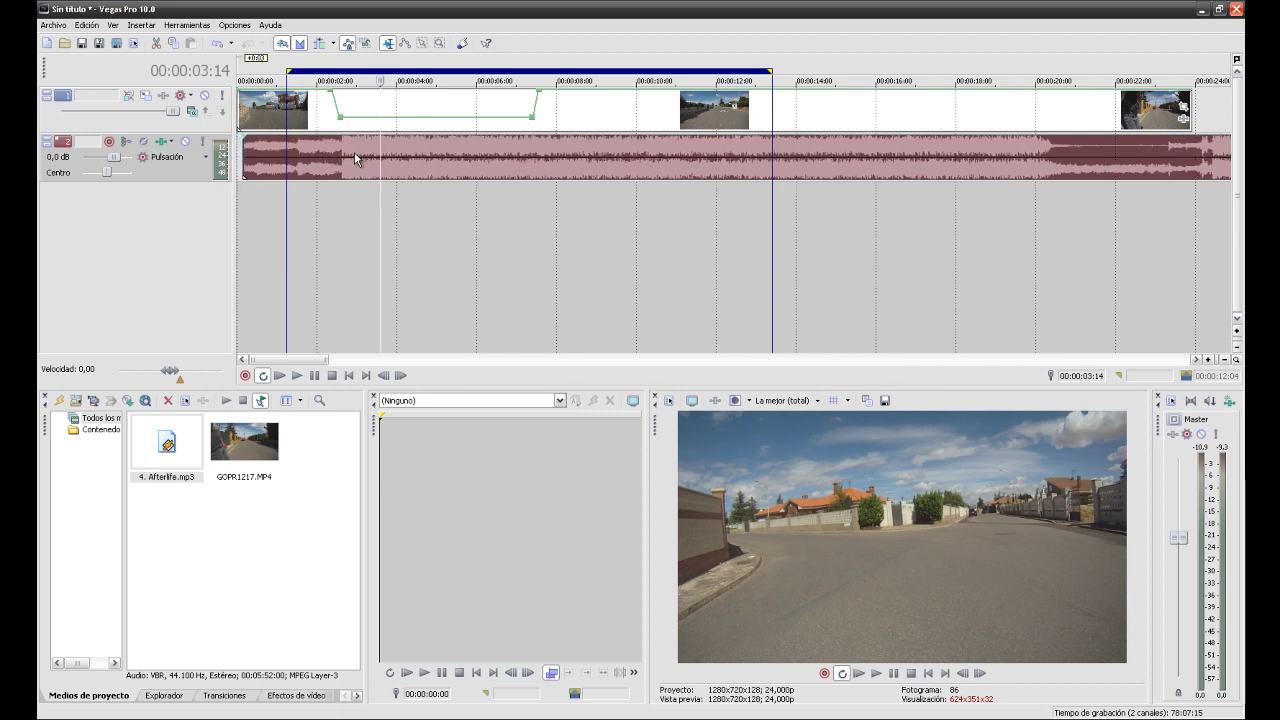
drag(240, 151, 234, 150)
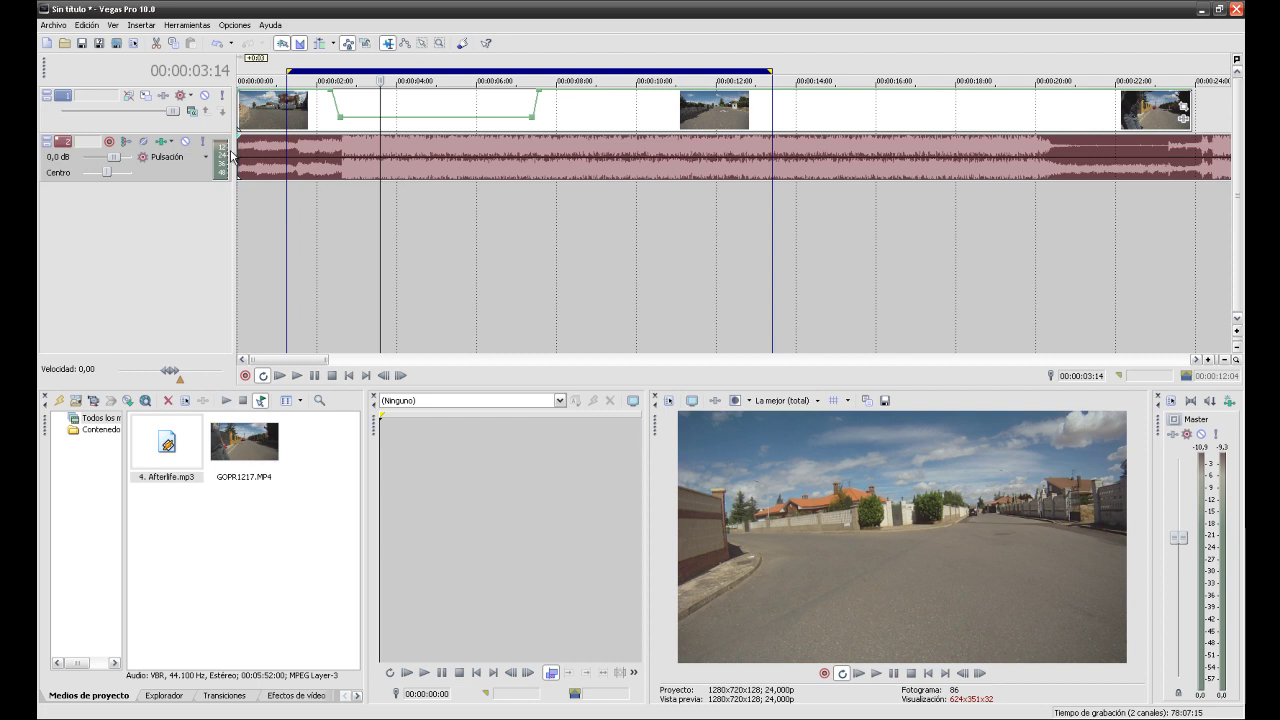
- Play the edit from 00:00:01:14 to check the speed changes against the song
click(302, 205)
key(space)
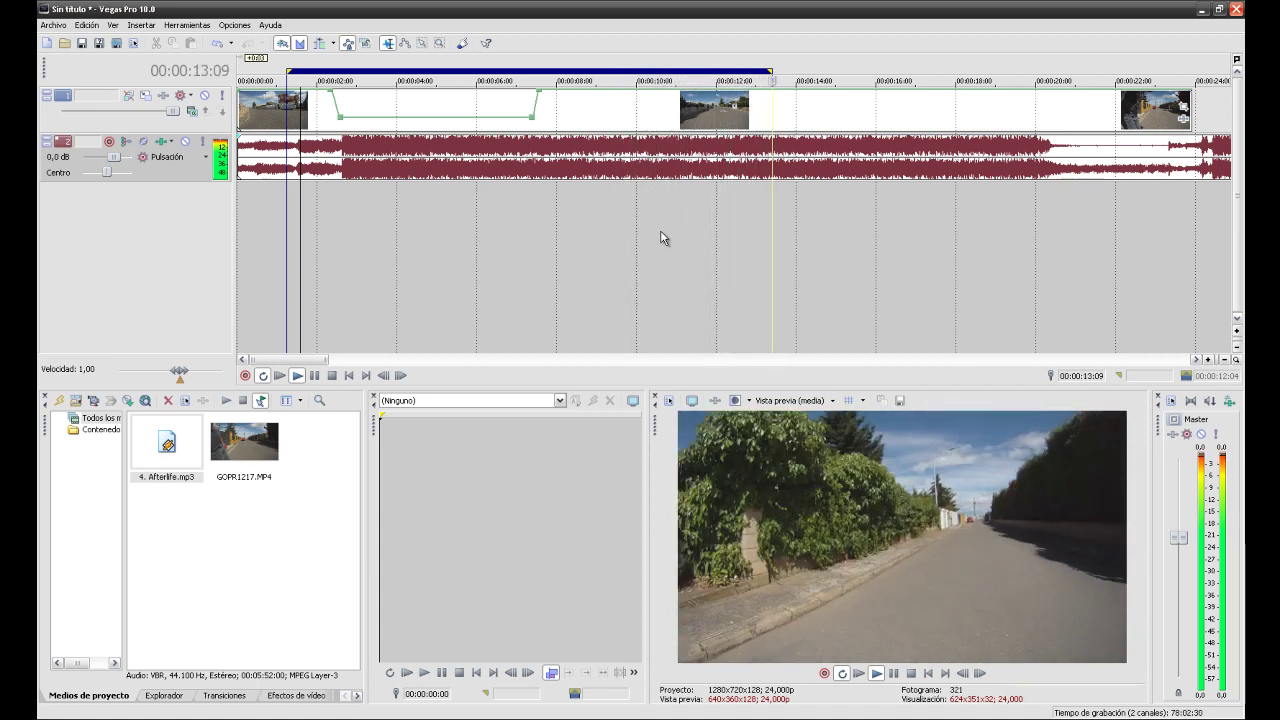
key(space)
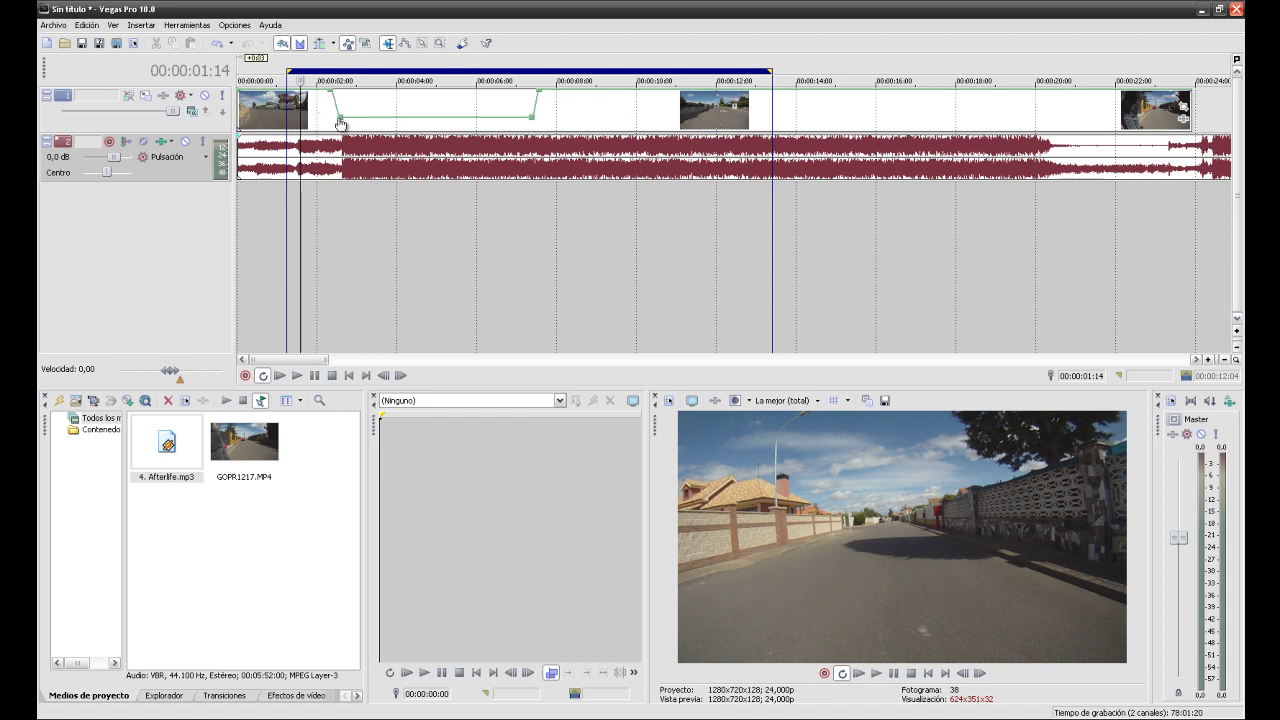
mouse_move(534, 120)
- Split the video clip at 00:00:12:04 and delete everything after the cut
click(825, 243)
drag(839, 242, 729, 250)
click(729, 250)
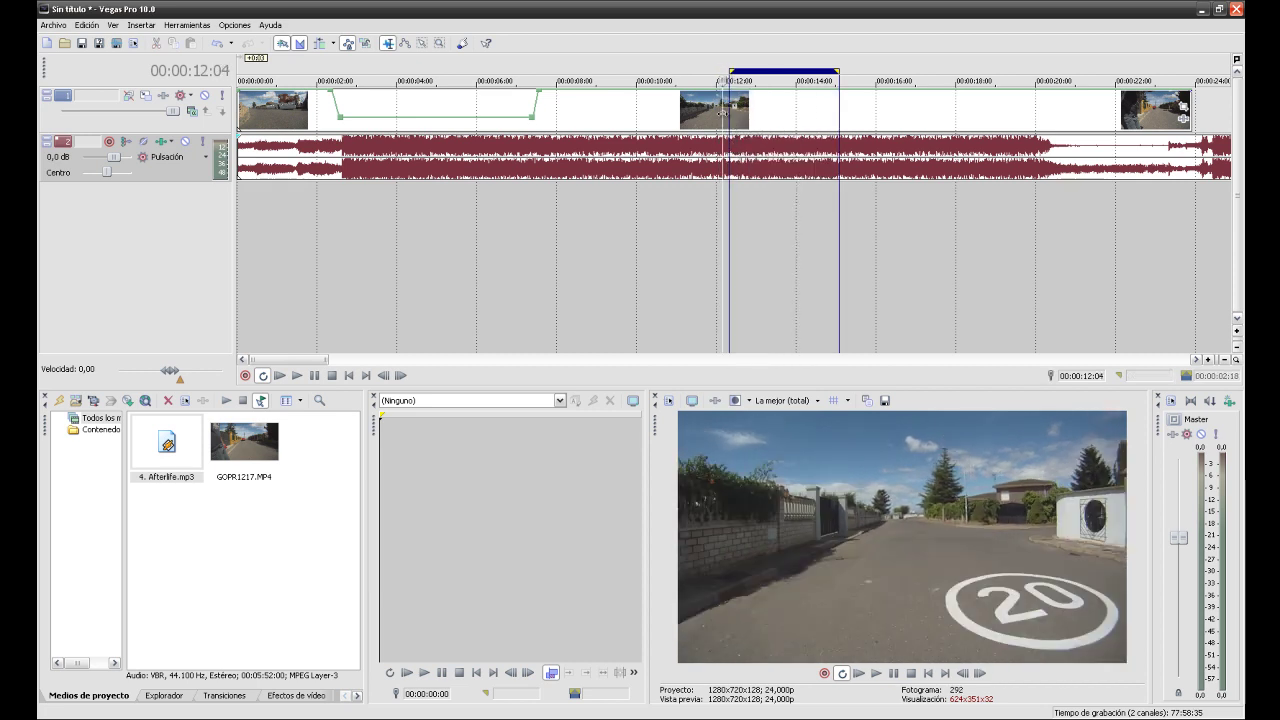
key(s)
click(776, 121)
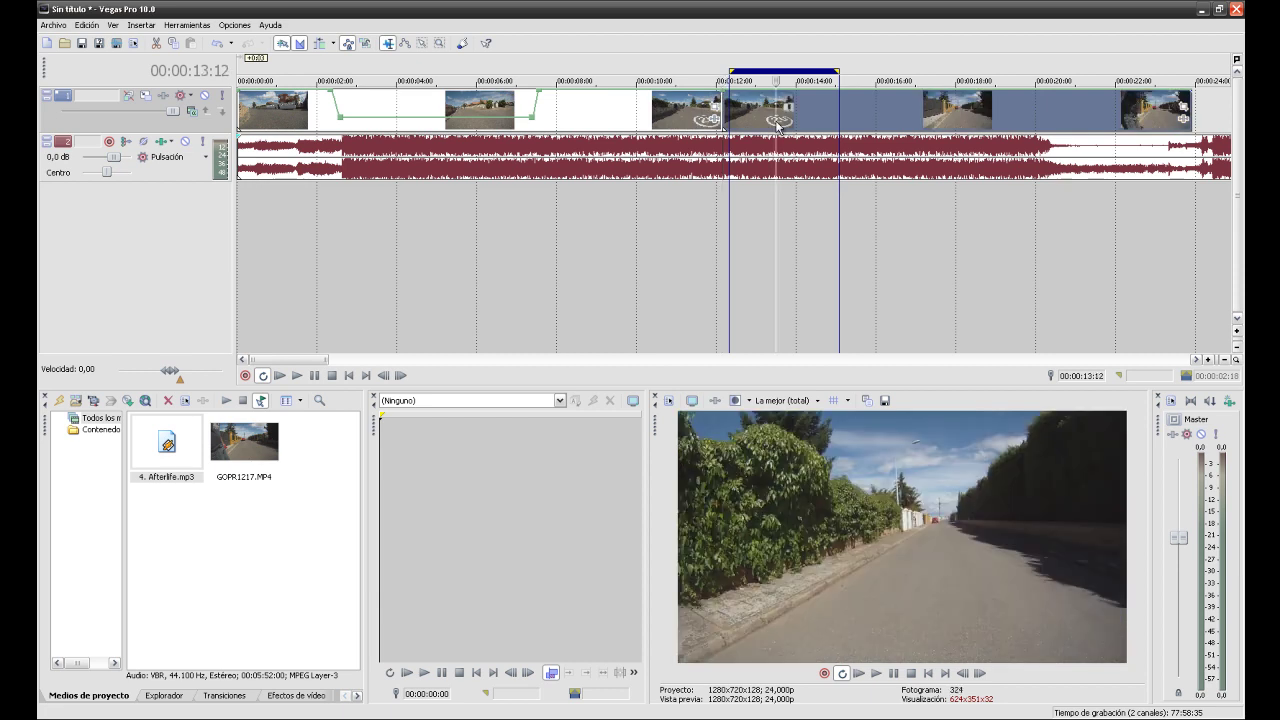
key(Delete)
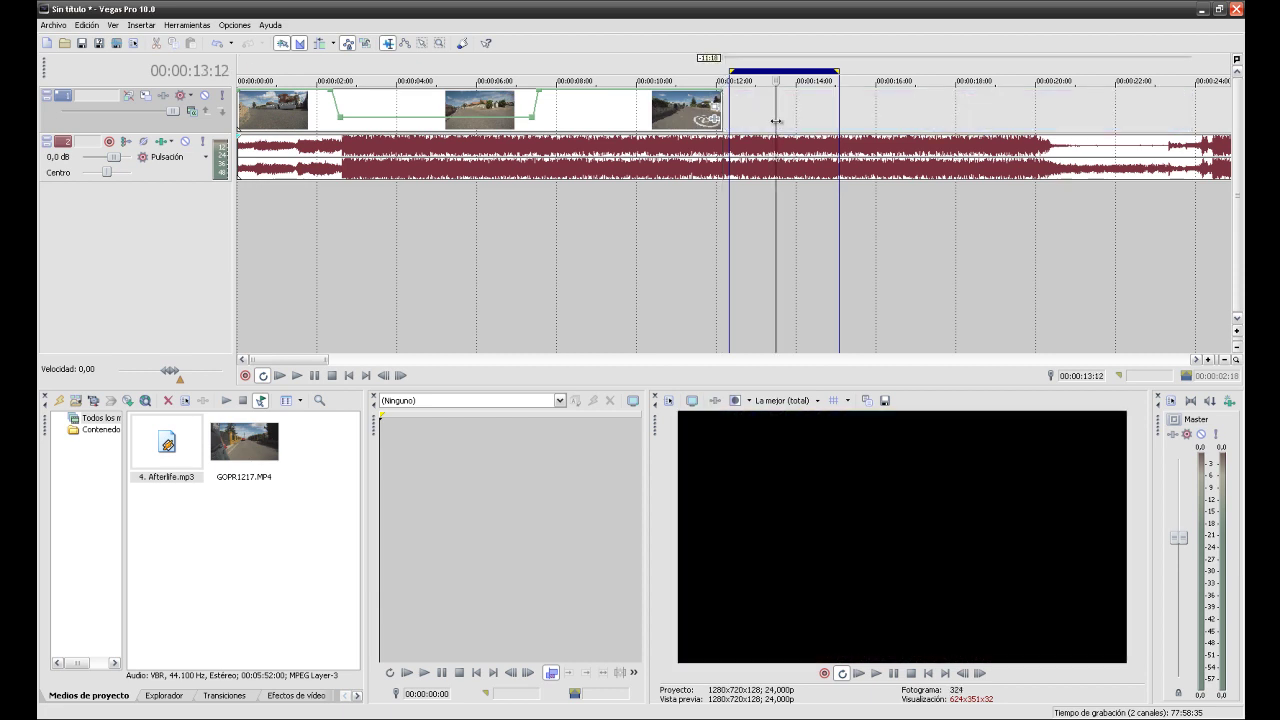
- Split the song at the end of the video clip and delete the leftover audio
click(721, 117)
click(722, 142)
key(s)
click(765, 170)
key(Delete)
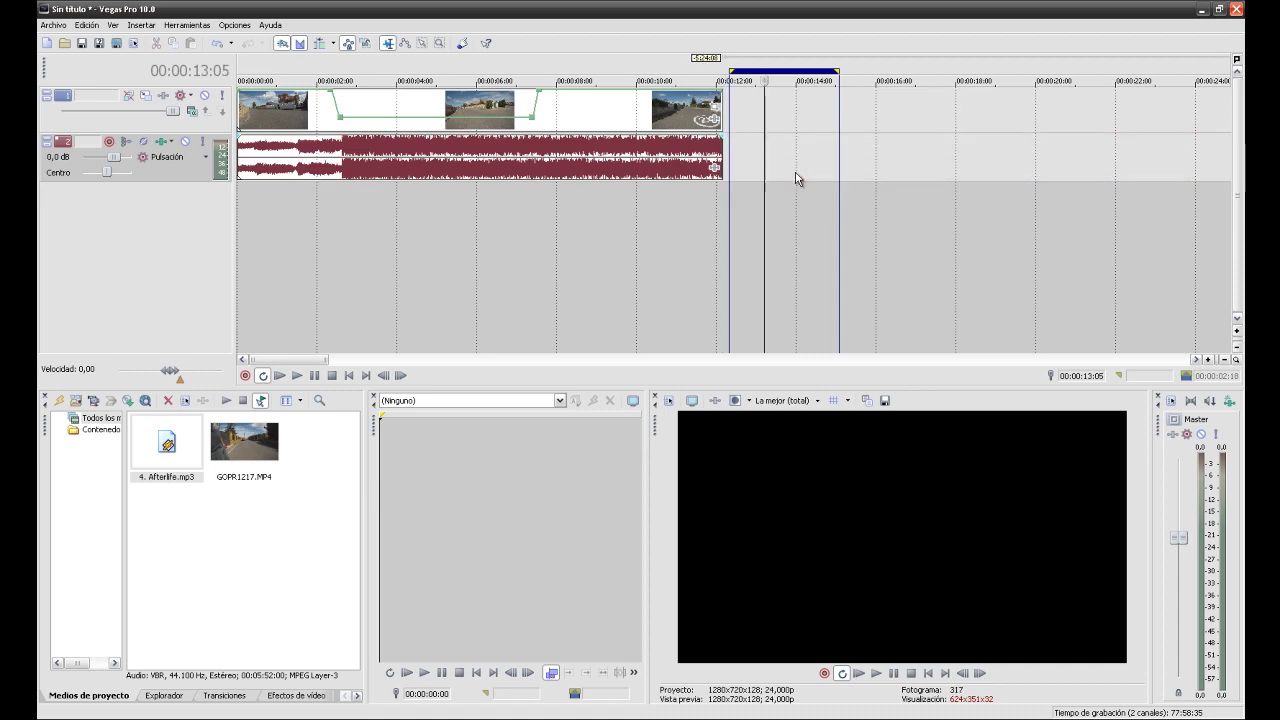
- Select all events and play the whole edit from the start, stopping with the cursor at 00:00:08:06
key(ctrl+a)
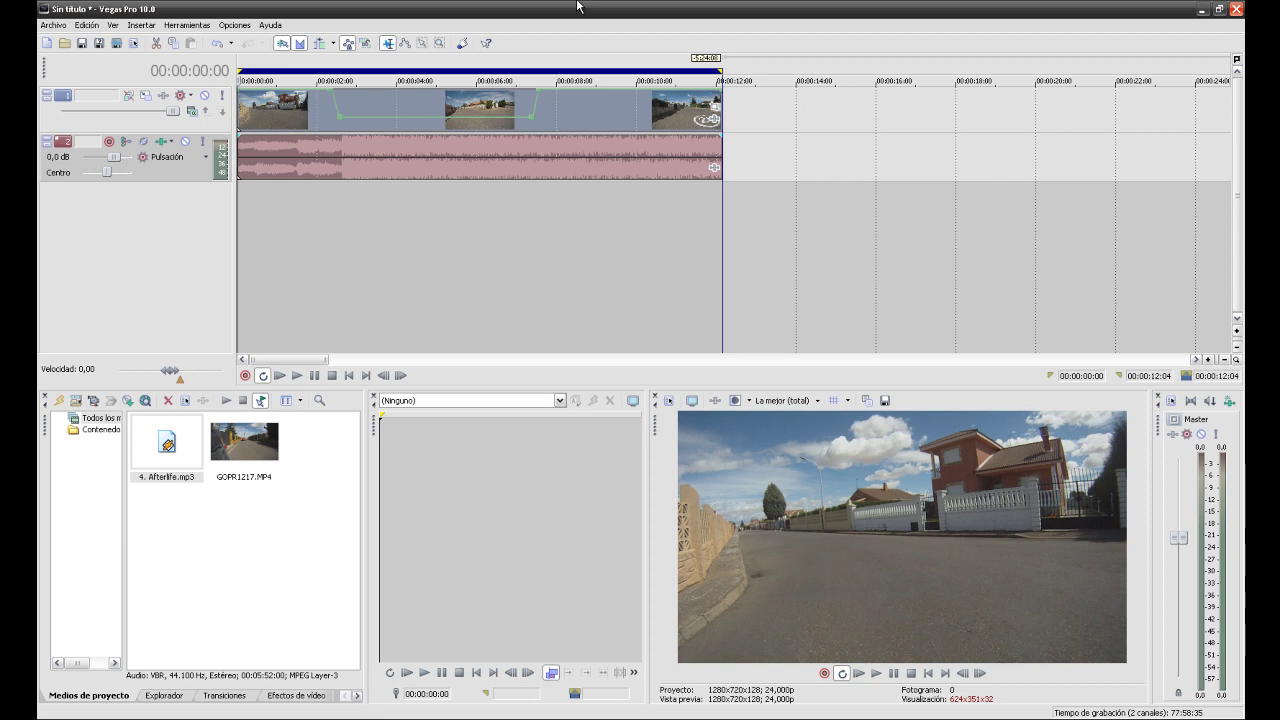
key(space)
click(566, 106)
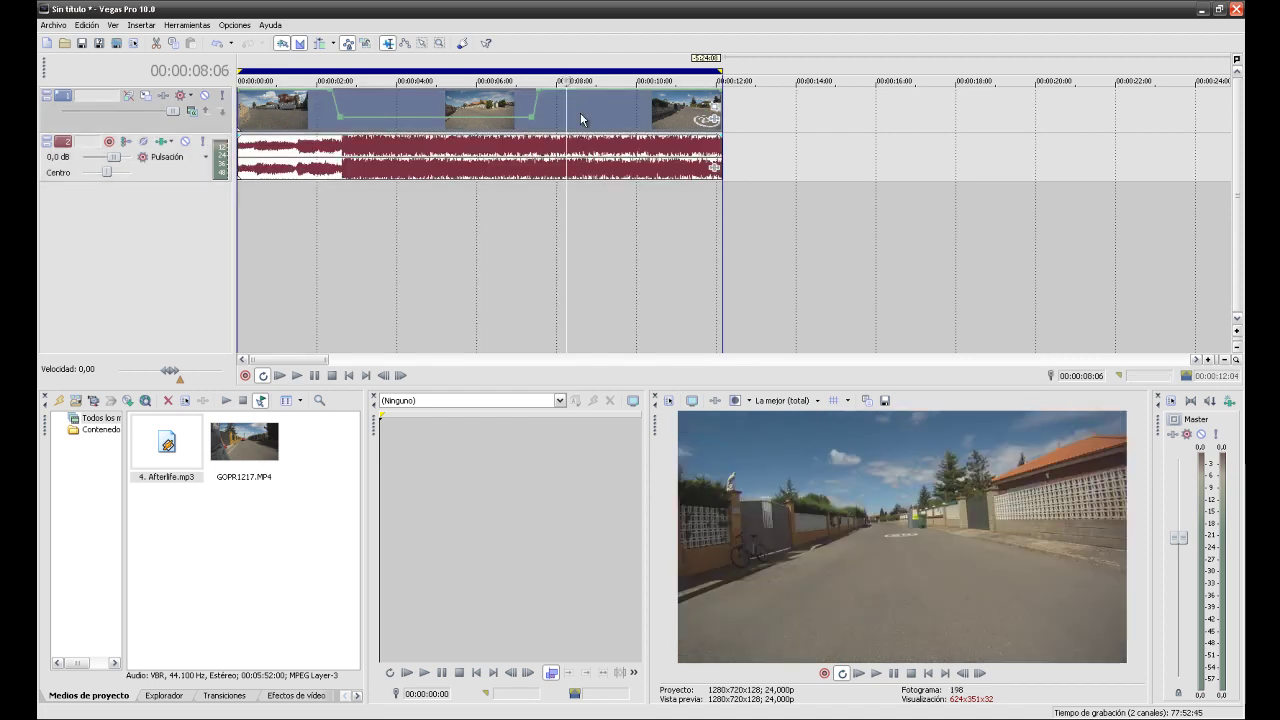
click(586, 106)
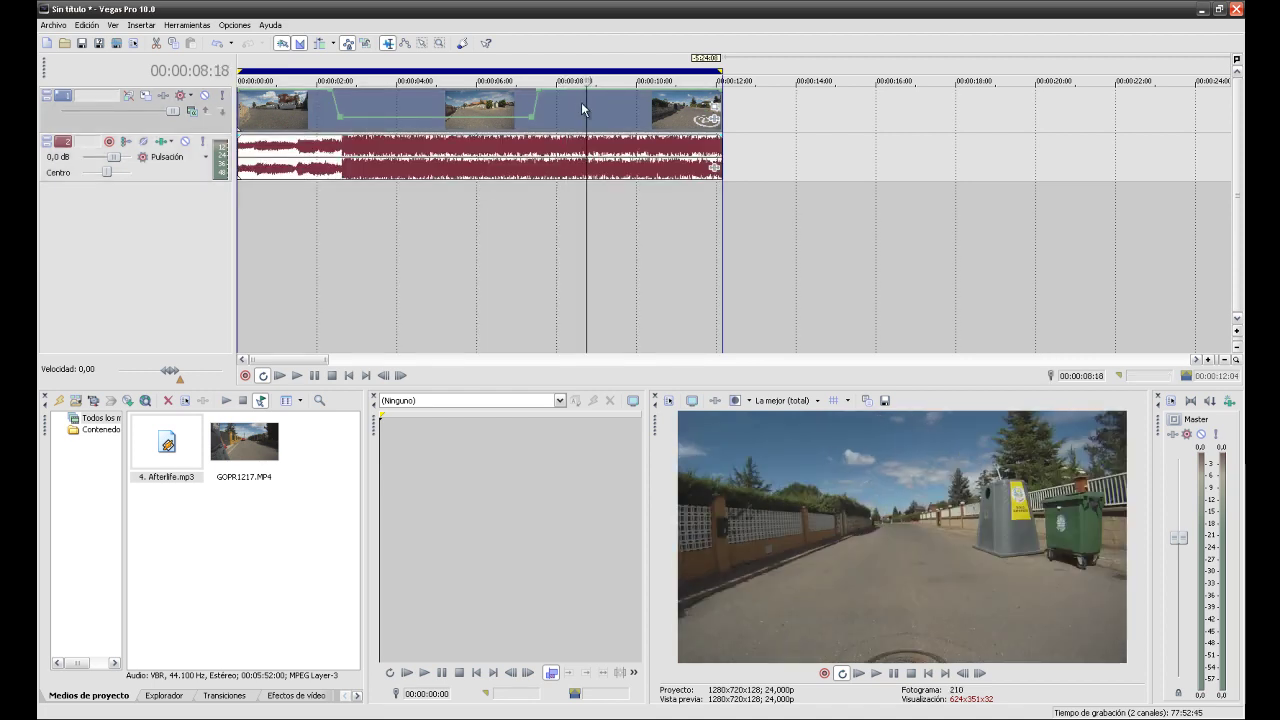
right_click(581, 103)
click(619, 179)
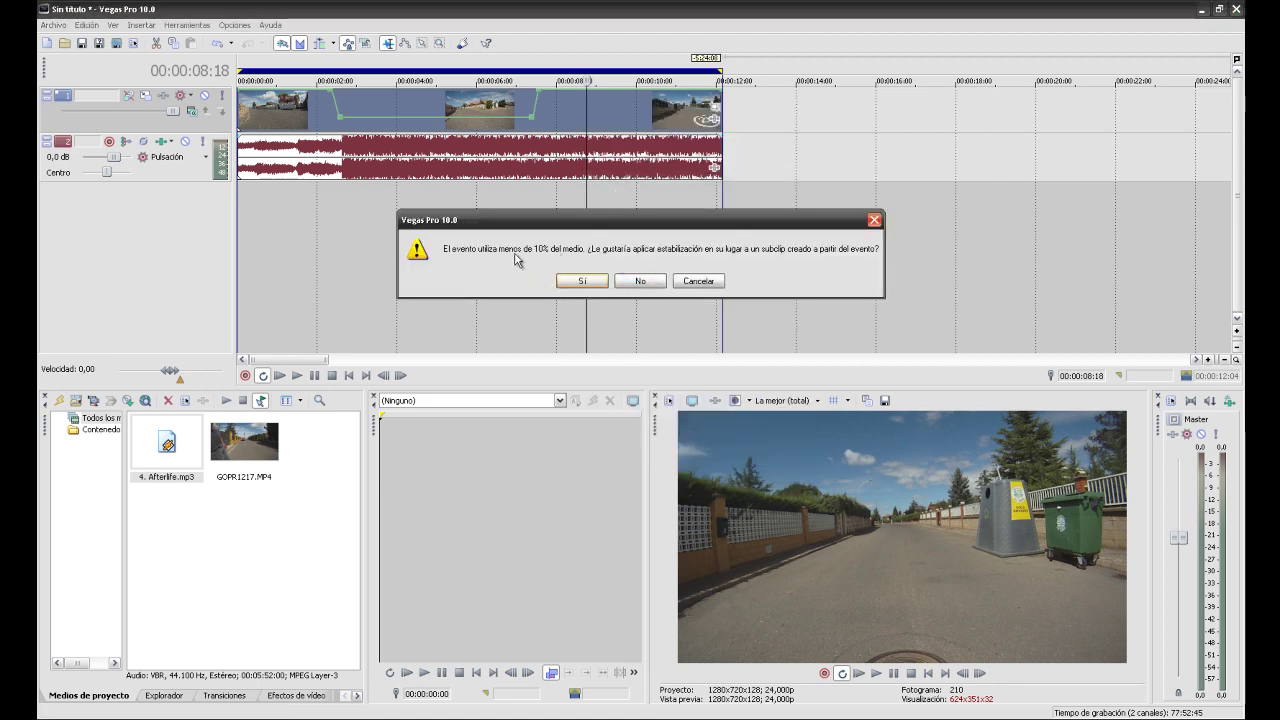
click(639, 281)
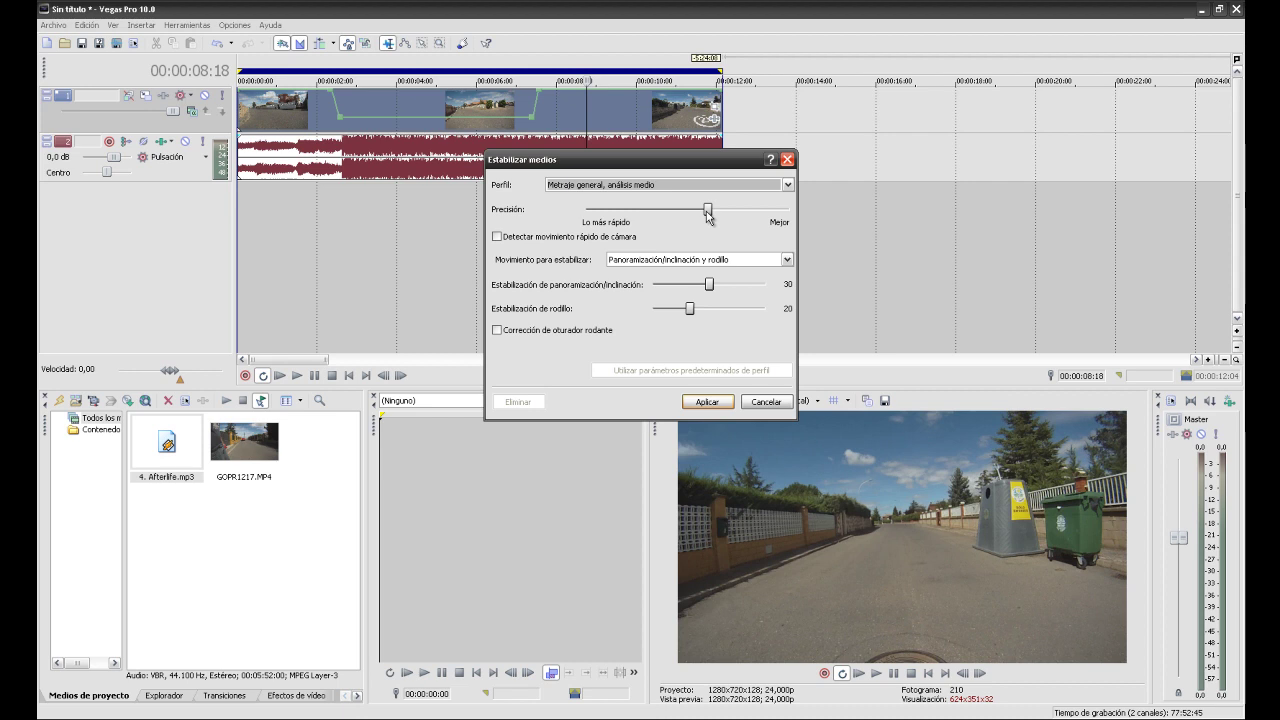
click(788, 185)
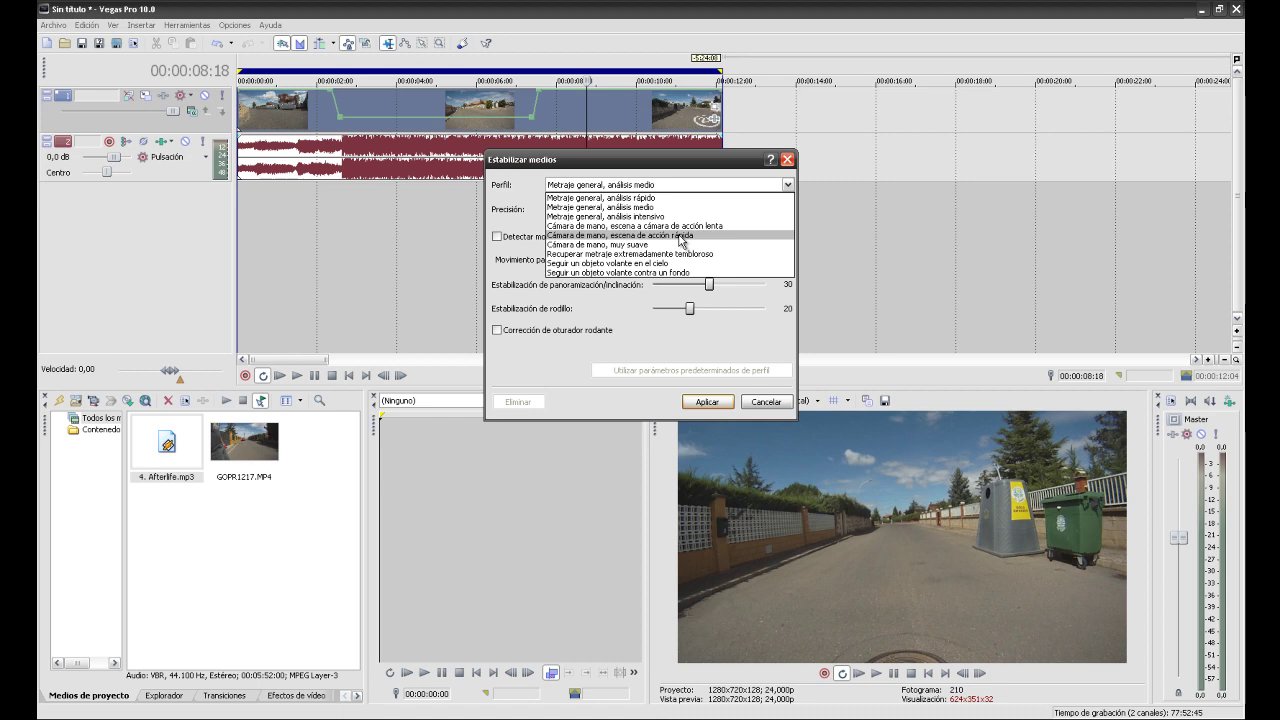
click(680, 240)
click(667, 262)
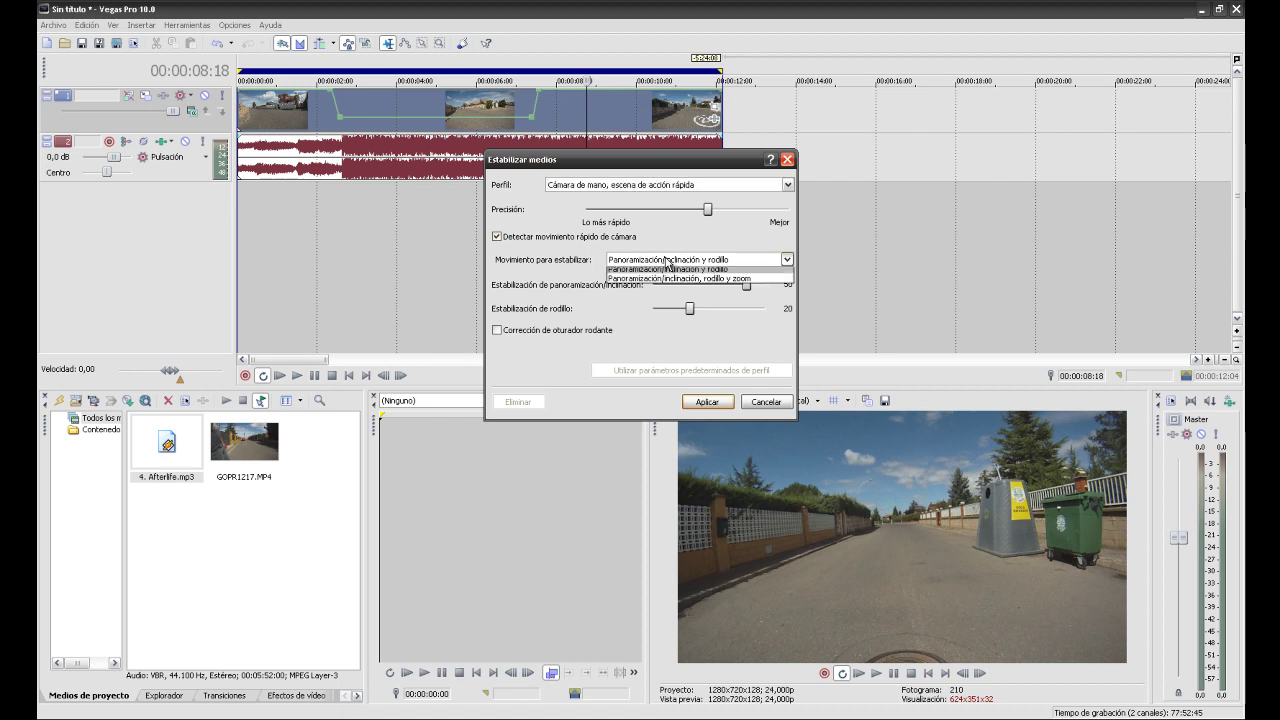
click(692, 260)
click(727, 192)
click(712, 248)
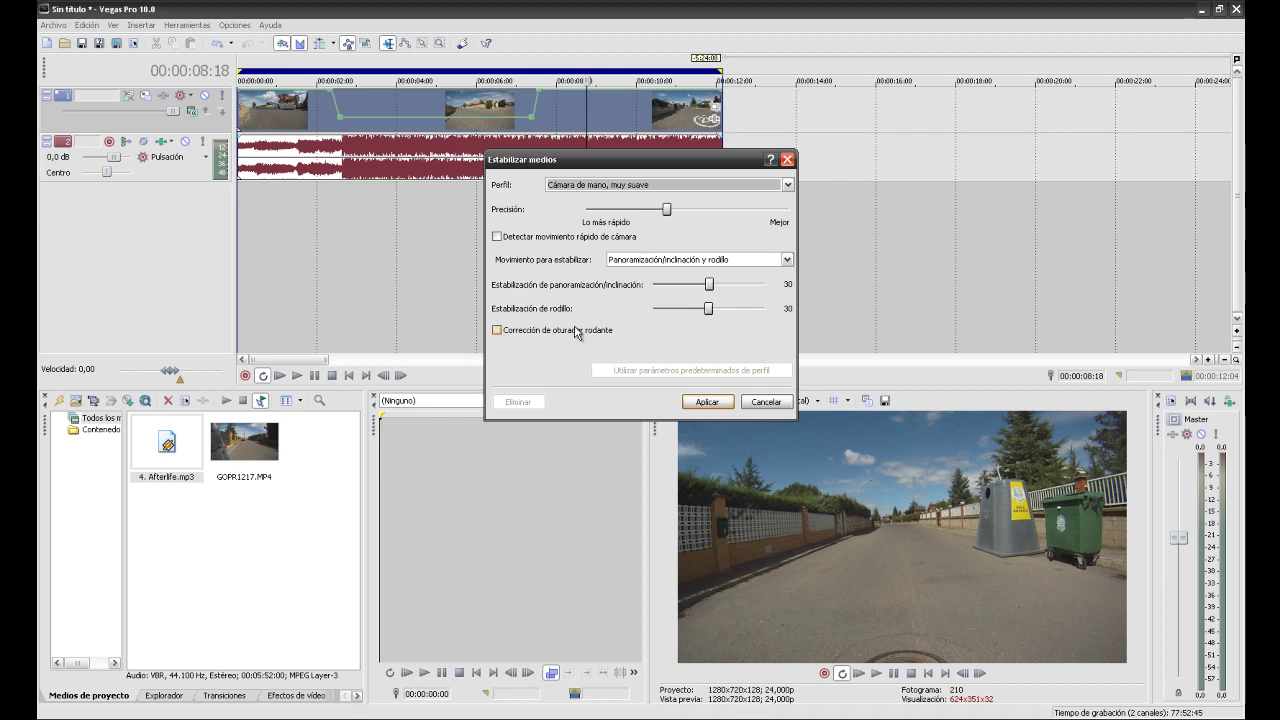
click(764, 404)
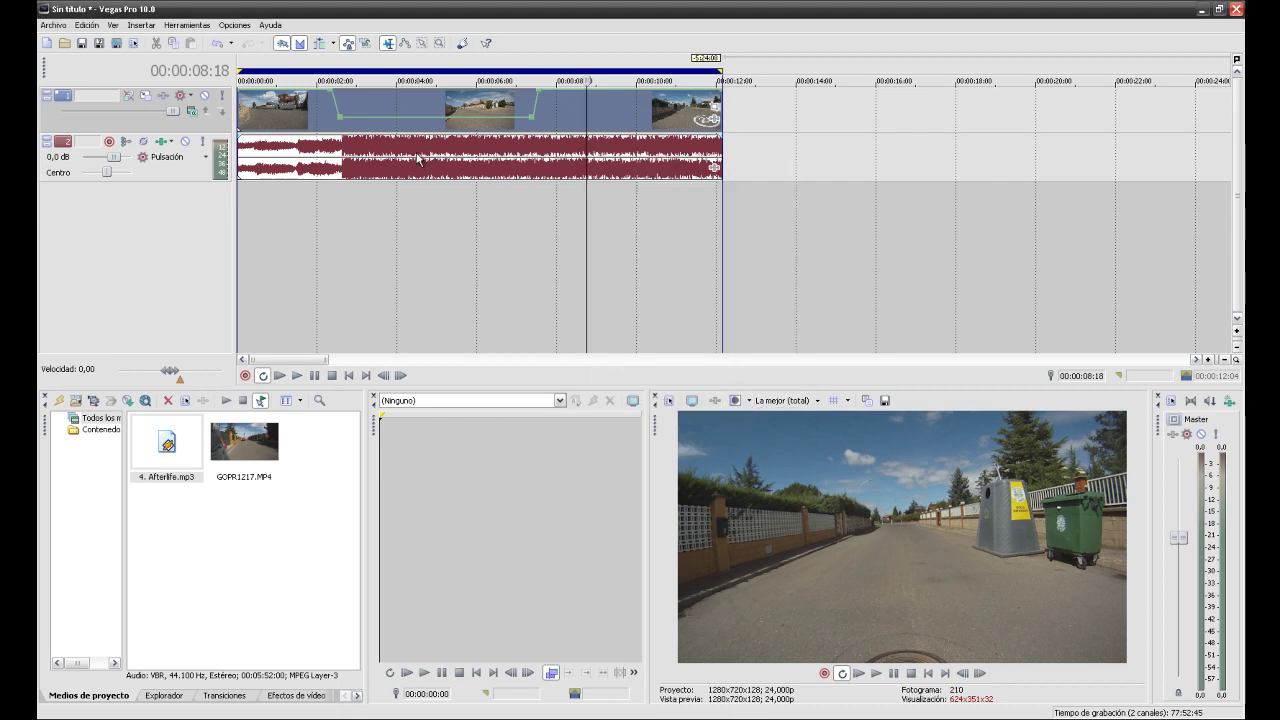
- Select all events from the project start and set the render output to Prueba de edición.mp4 on the Escritorio
key(ctrl+a)
key(Home)
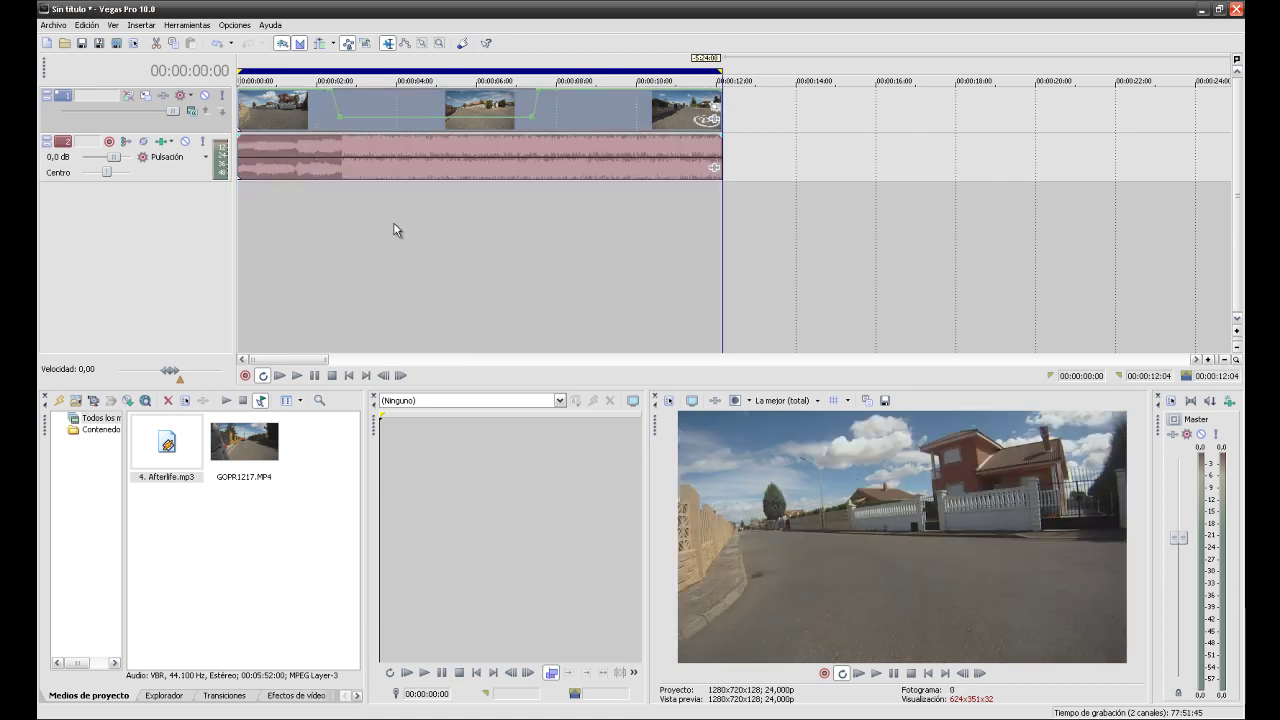
click(55, 25)
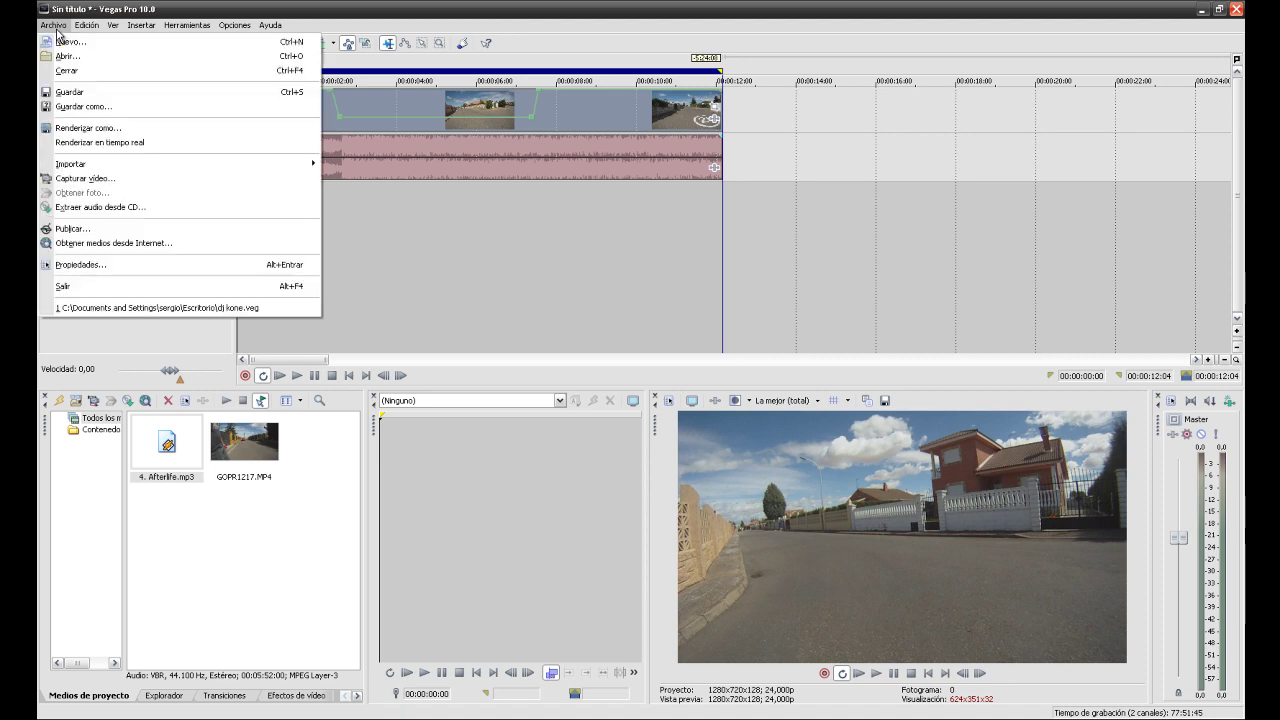
mouse_move(71, 30)
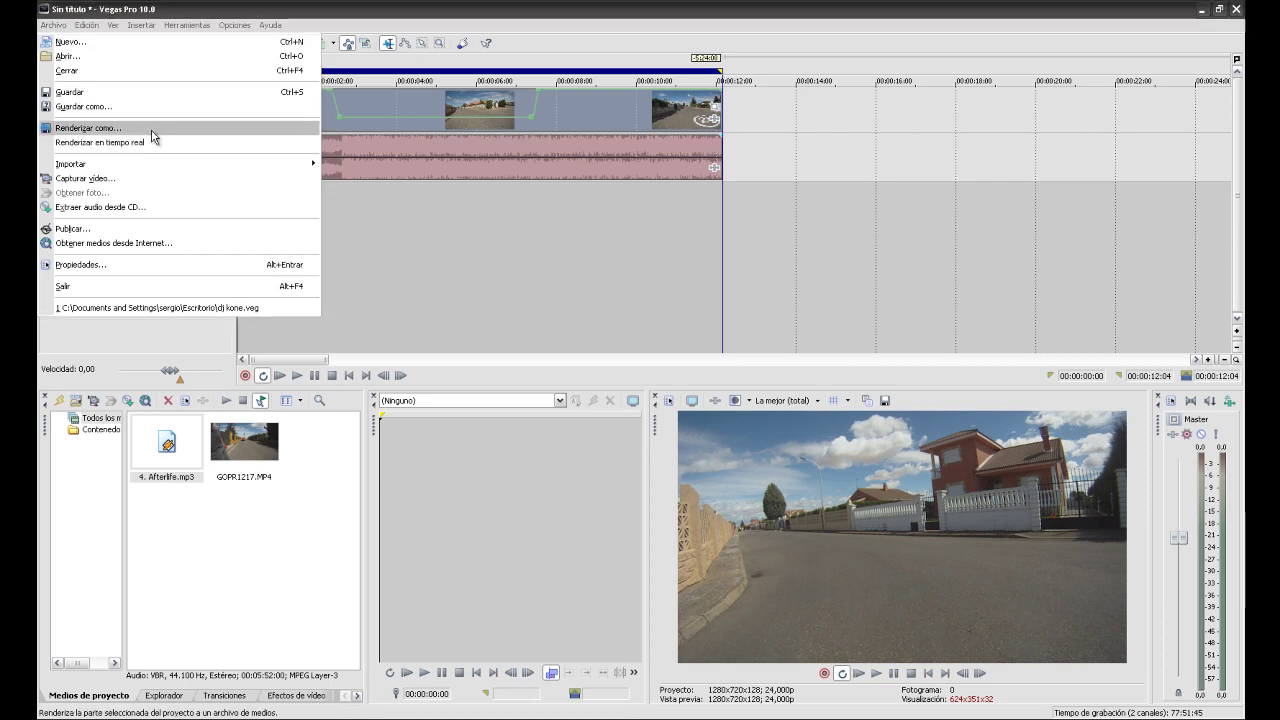
click(153, 136)
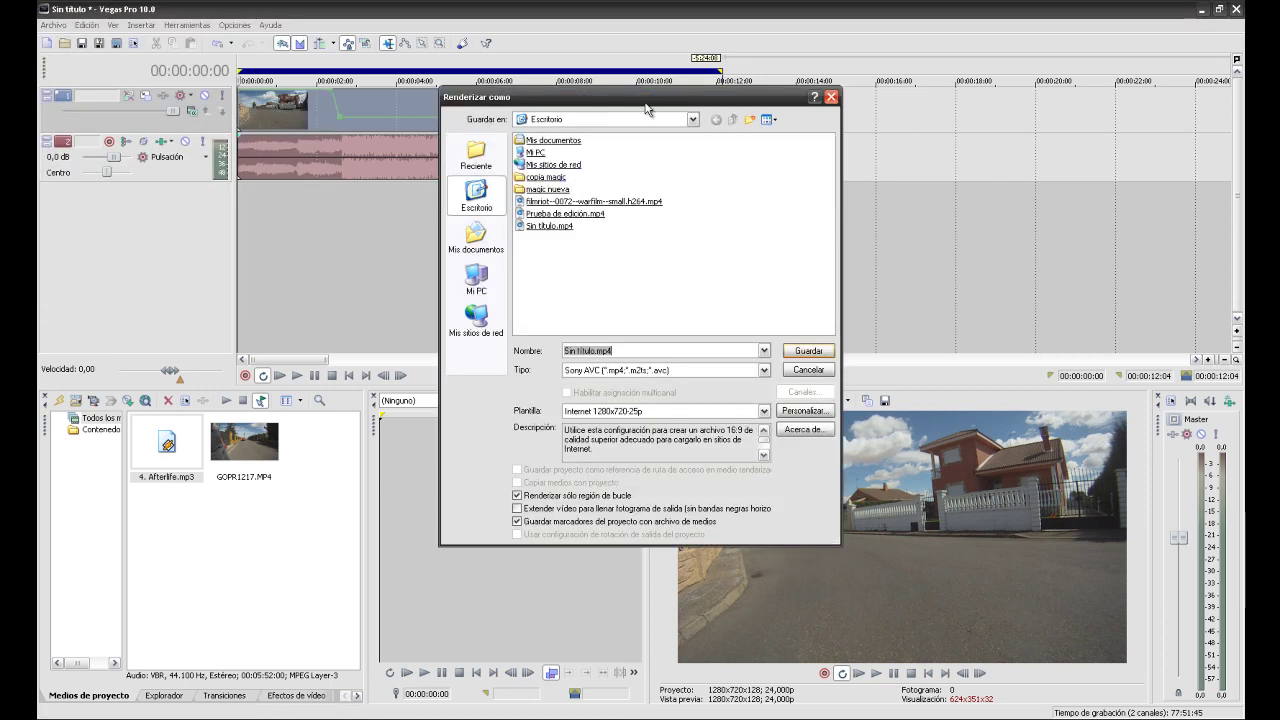
click(668, 355)
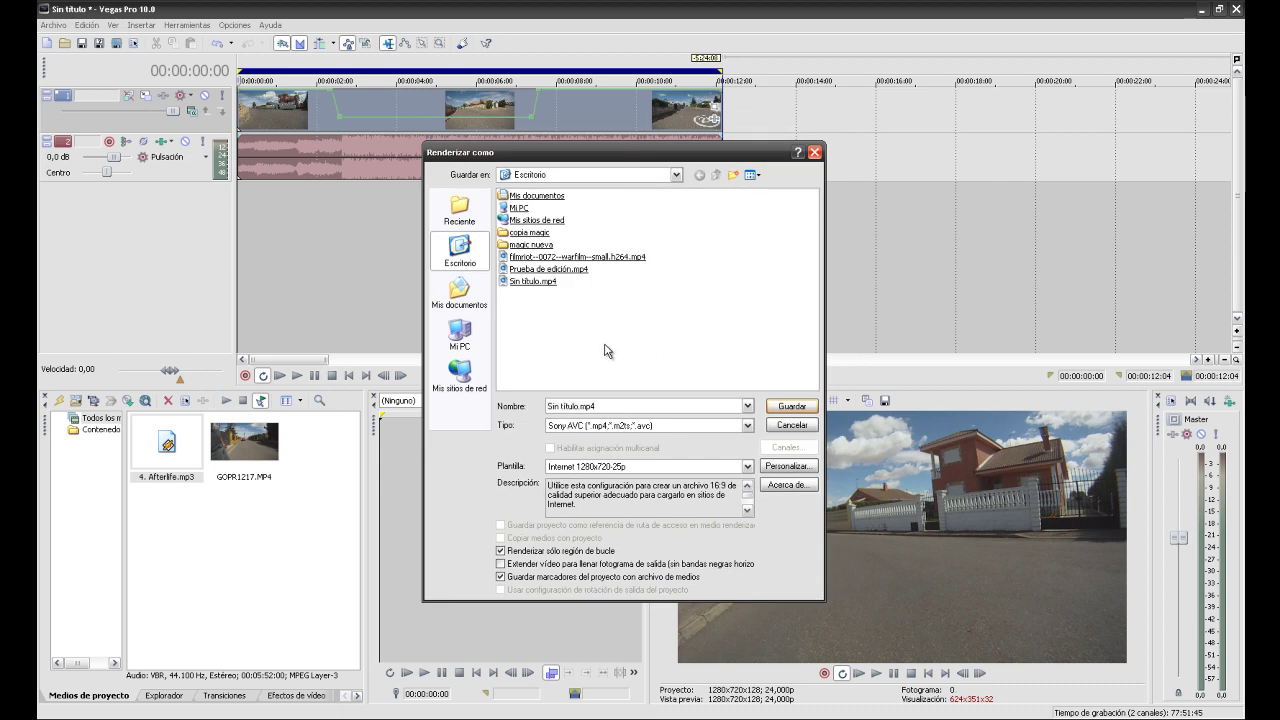
click(583, 270)
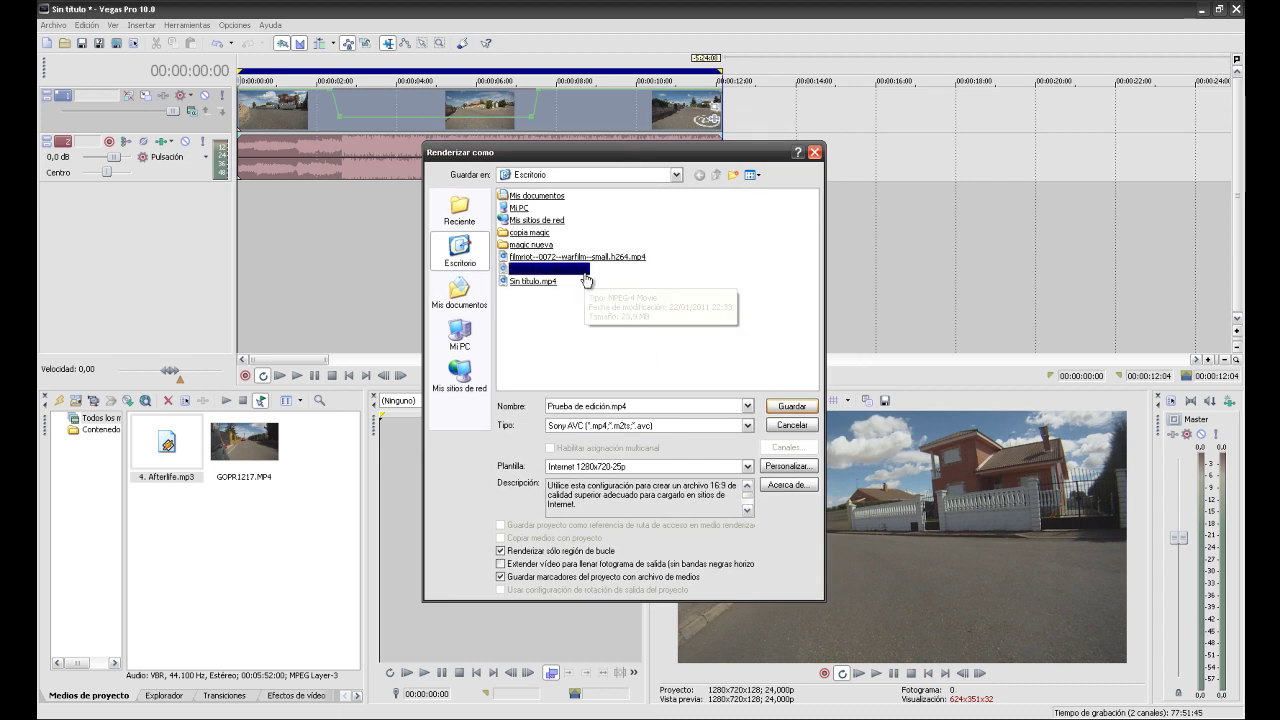
click(637, 404)
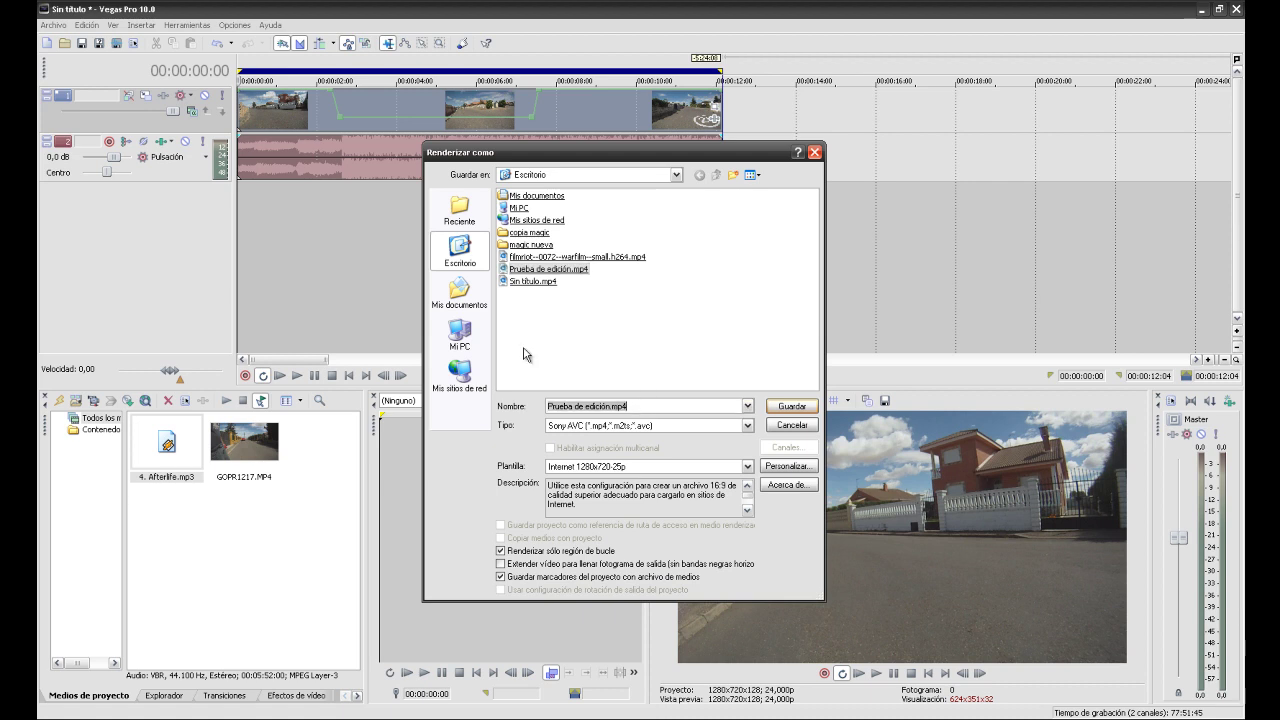
- Choose the Sony AVC format and the Internet 1280x720-25p template for the render
click(690, 430)
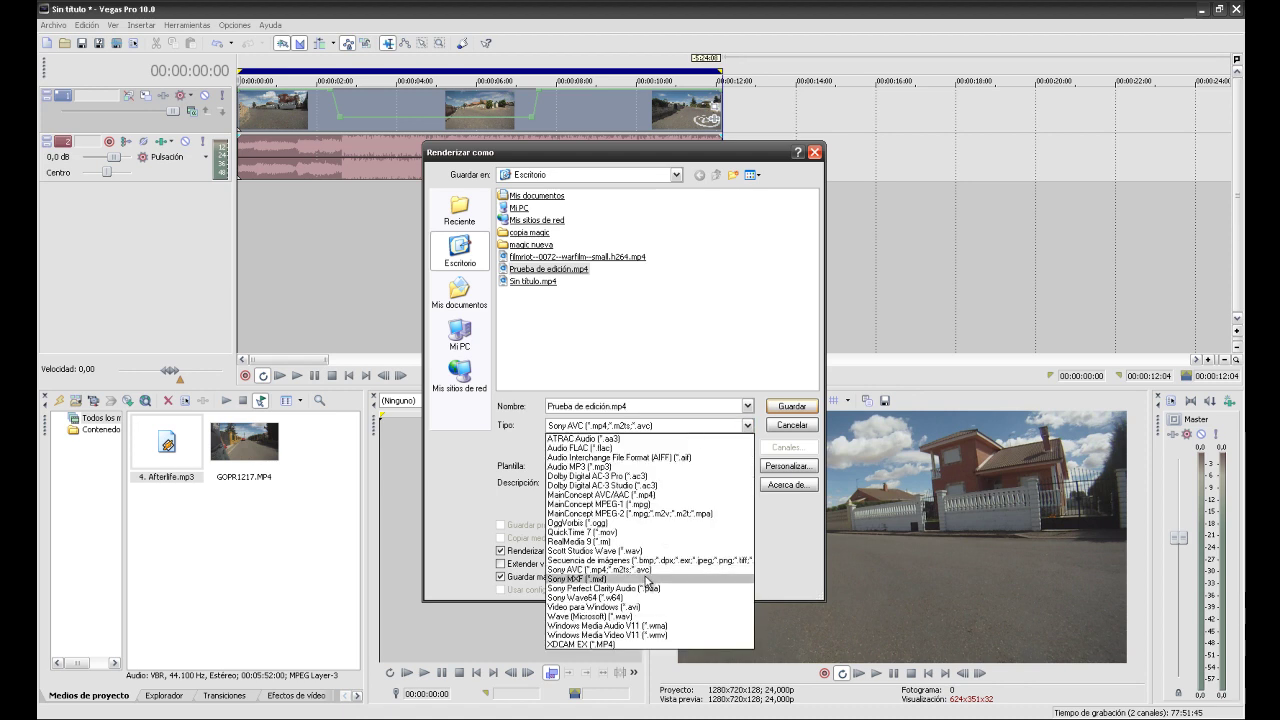
click(651, 570)
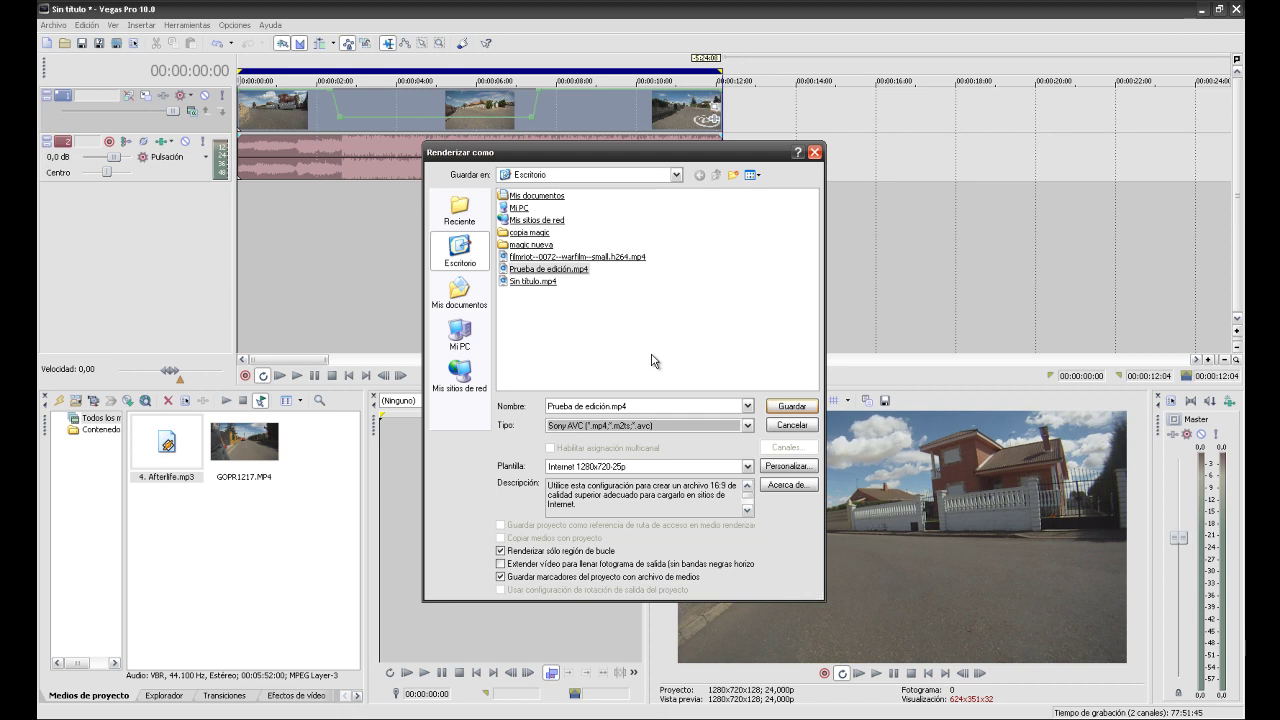
click(646, 467)
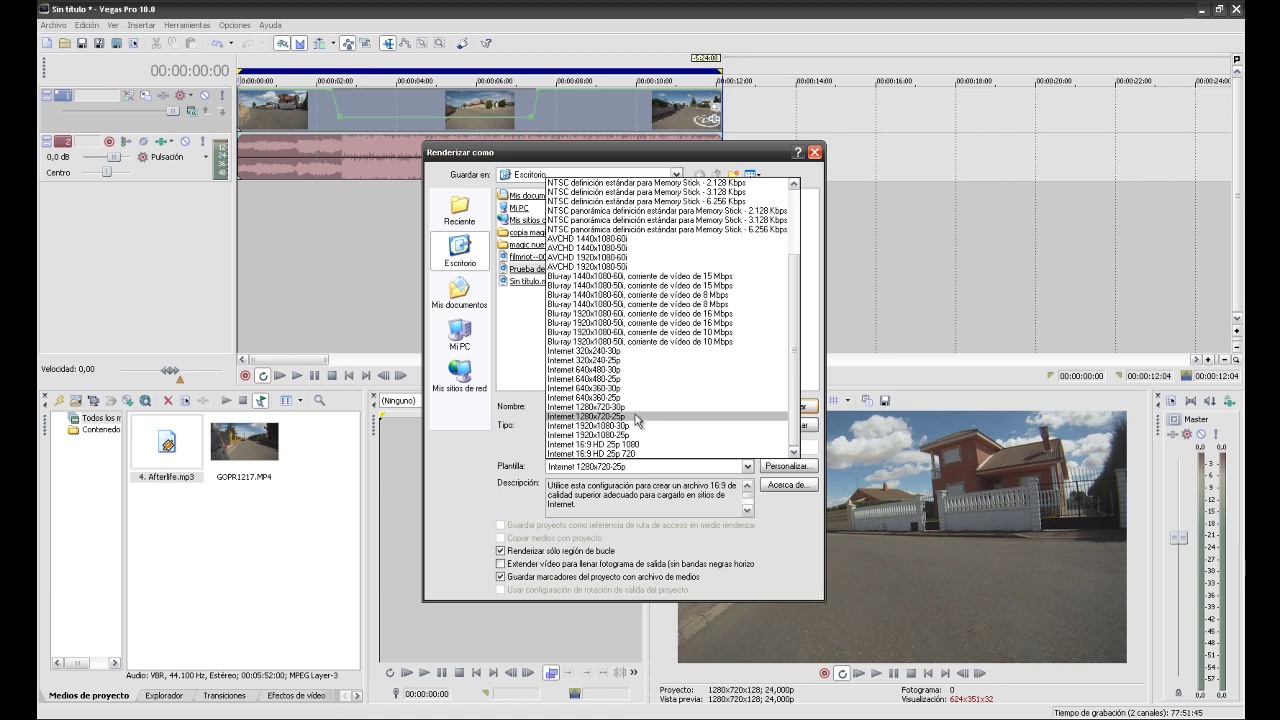
click(630, 421)
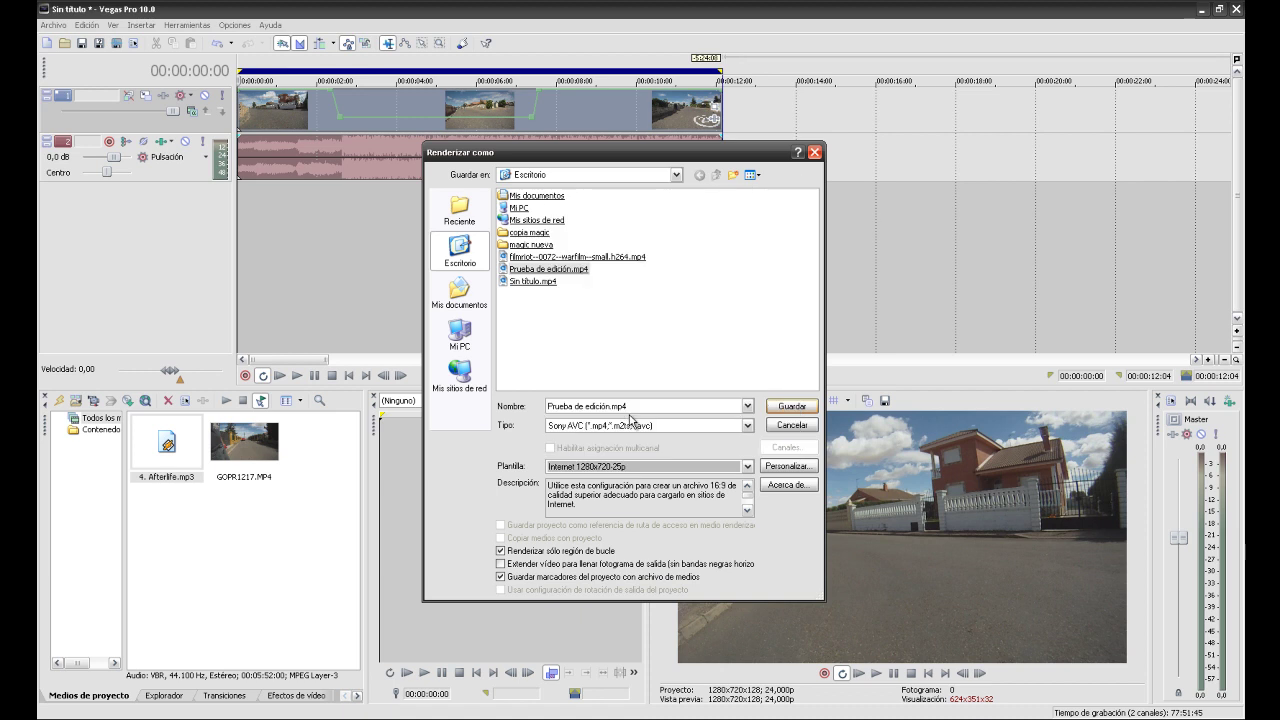
- Customize the render template with a frame rate of 24,000 (película) and a bit rate of 15.000.000 bps
click(807, 470)
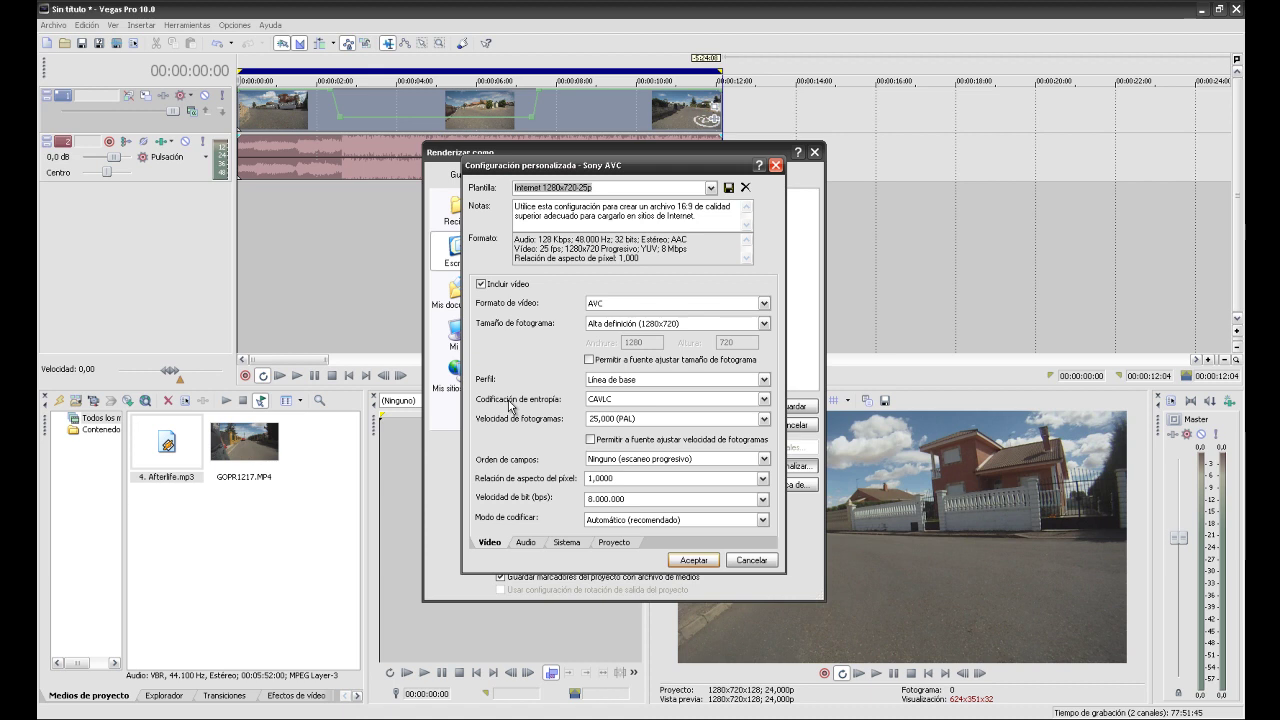
click(764, 420)
click(692, 480)
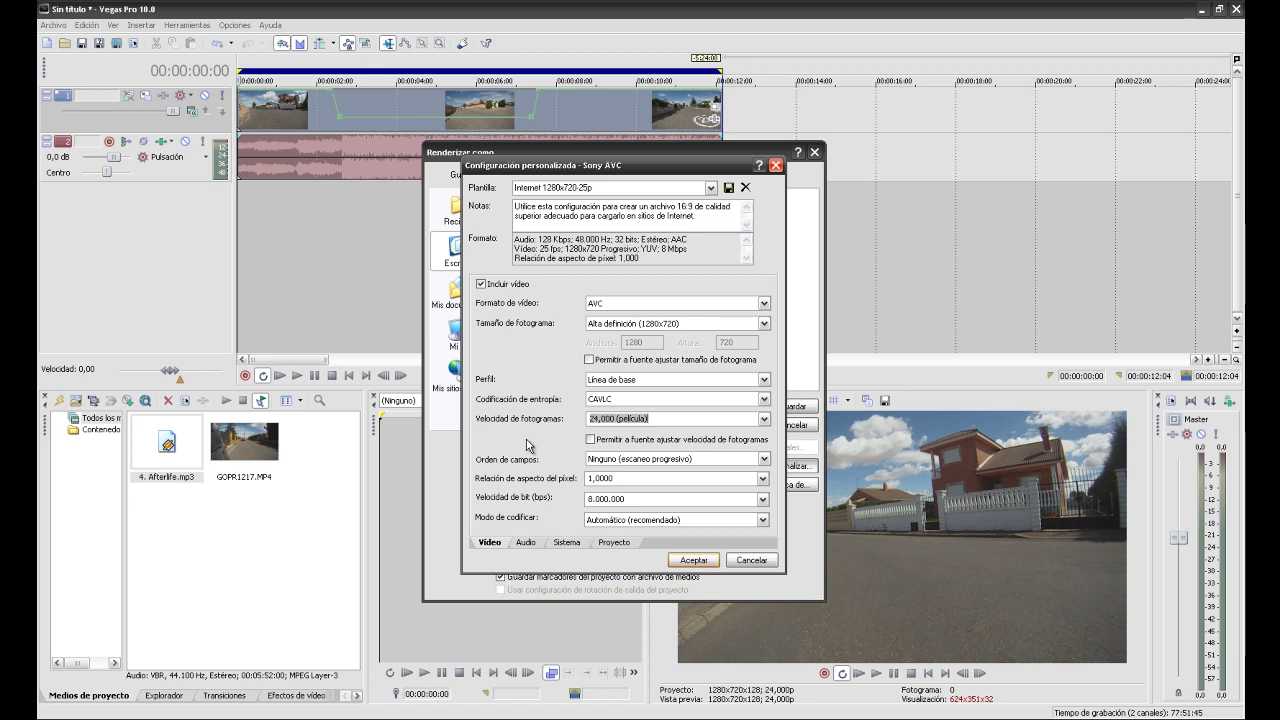
click(764, 500)
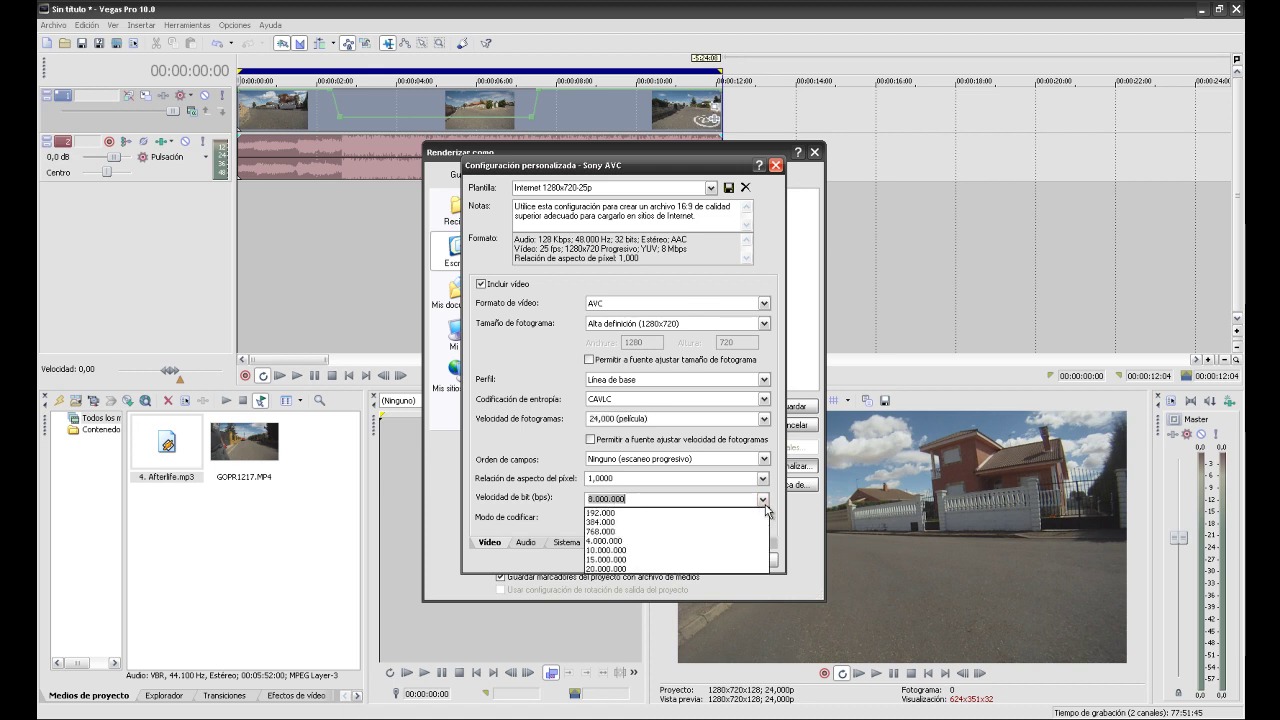
click(706, 560)
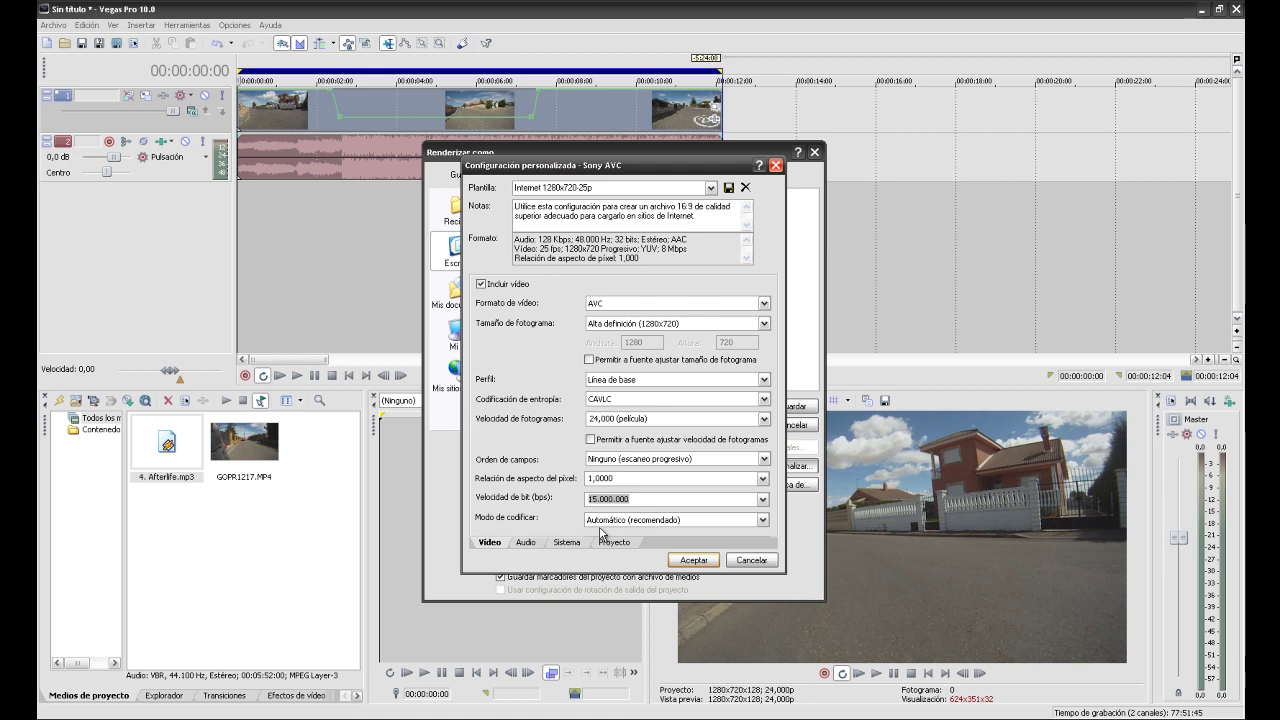
click(686, 561)
click(694, 561)
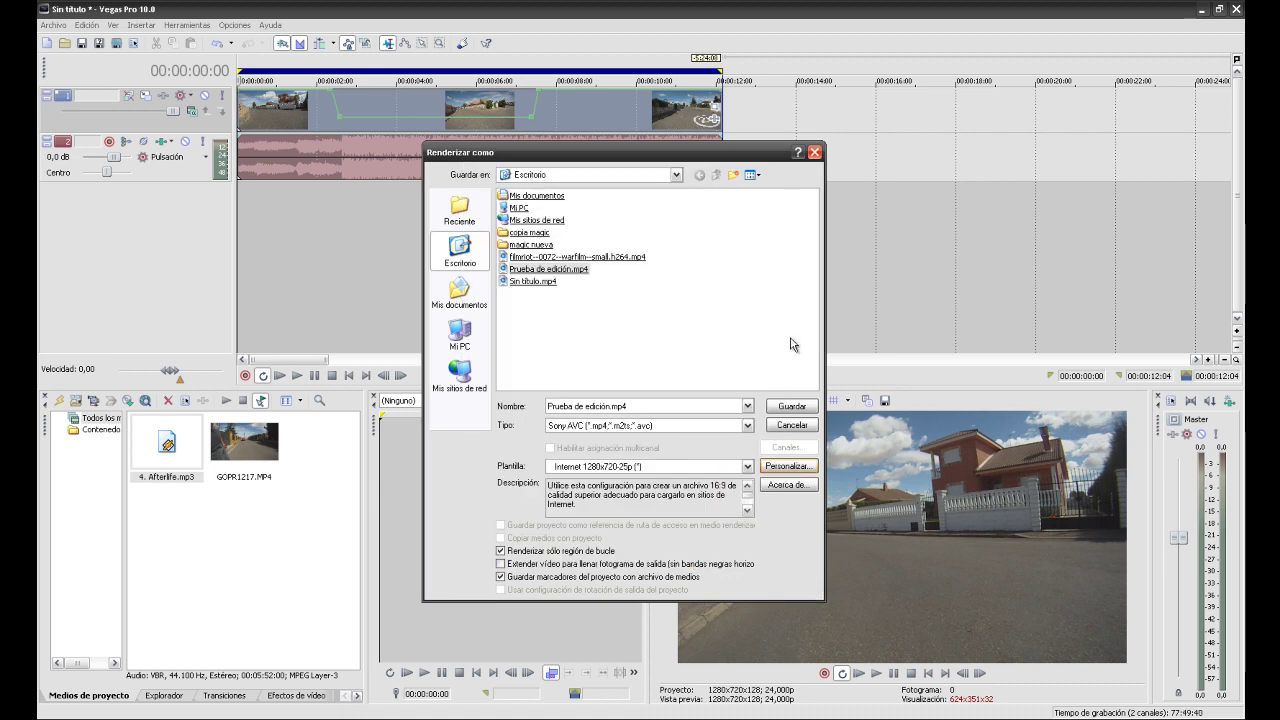
- Render the project to Prueba de edición.mp4, overwriting the existing file
click(795, 407)
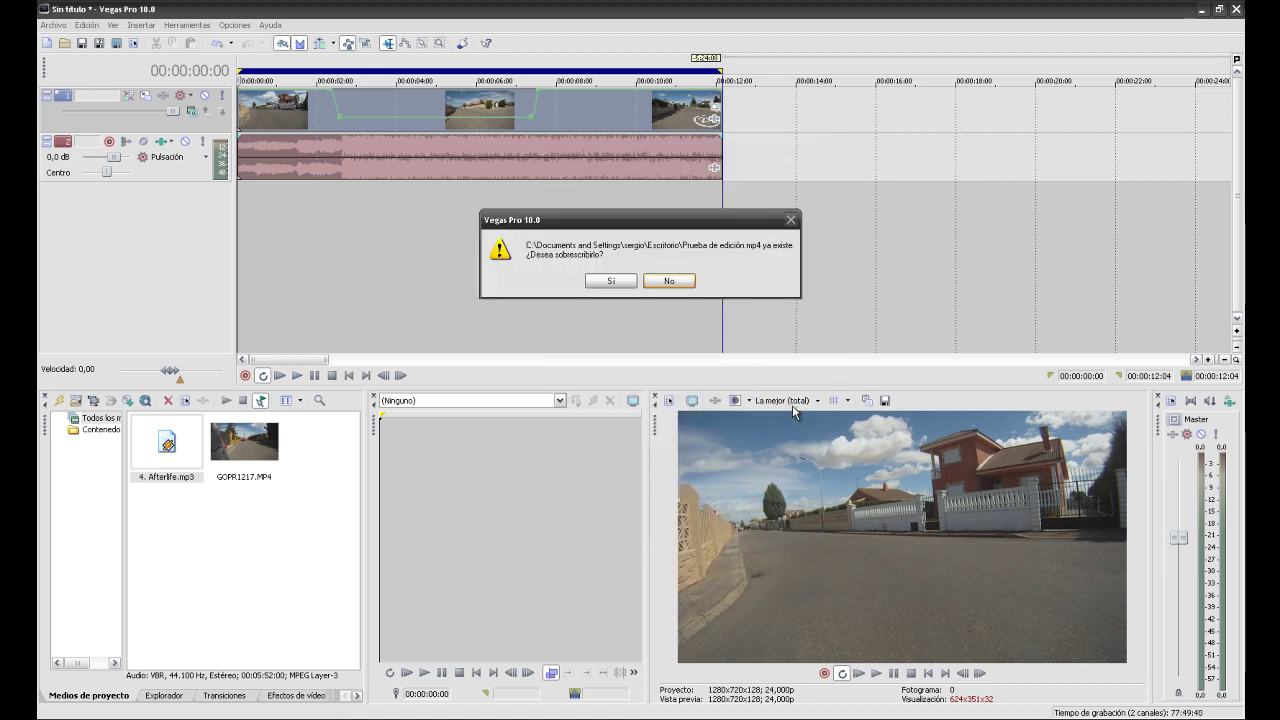
drag(607, 225, 621, 260)
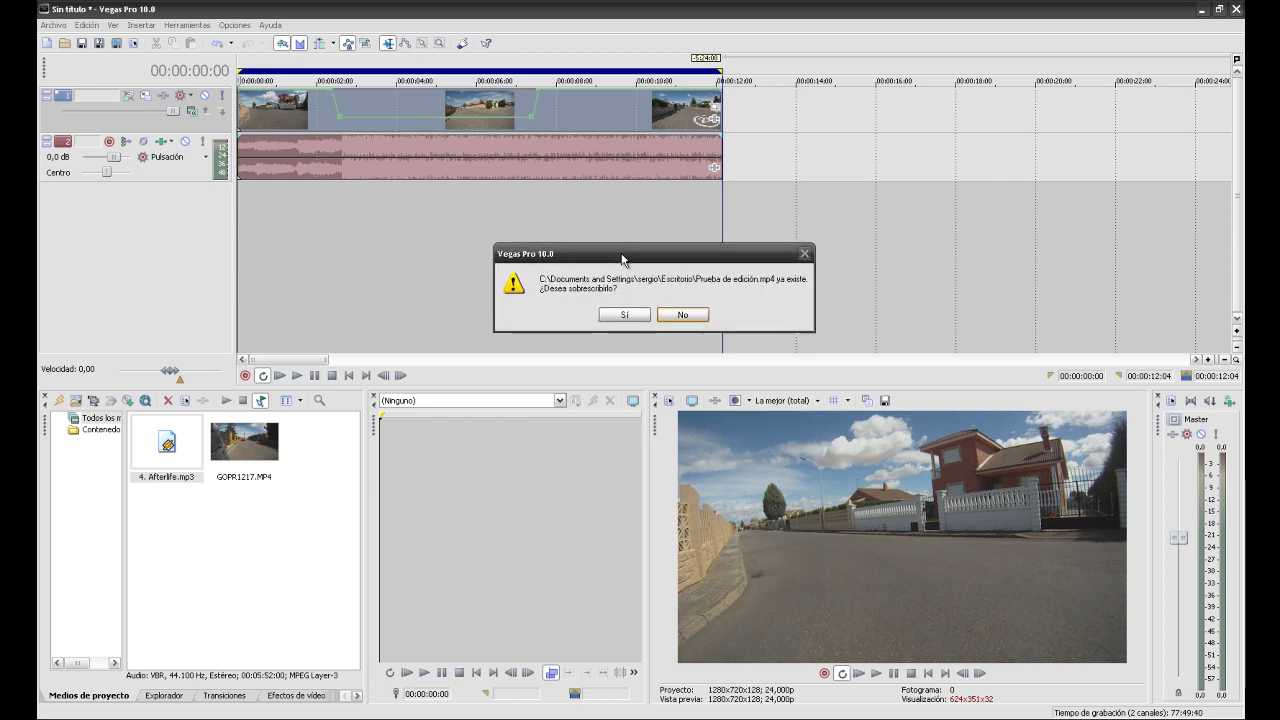
click(621, 316)
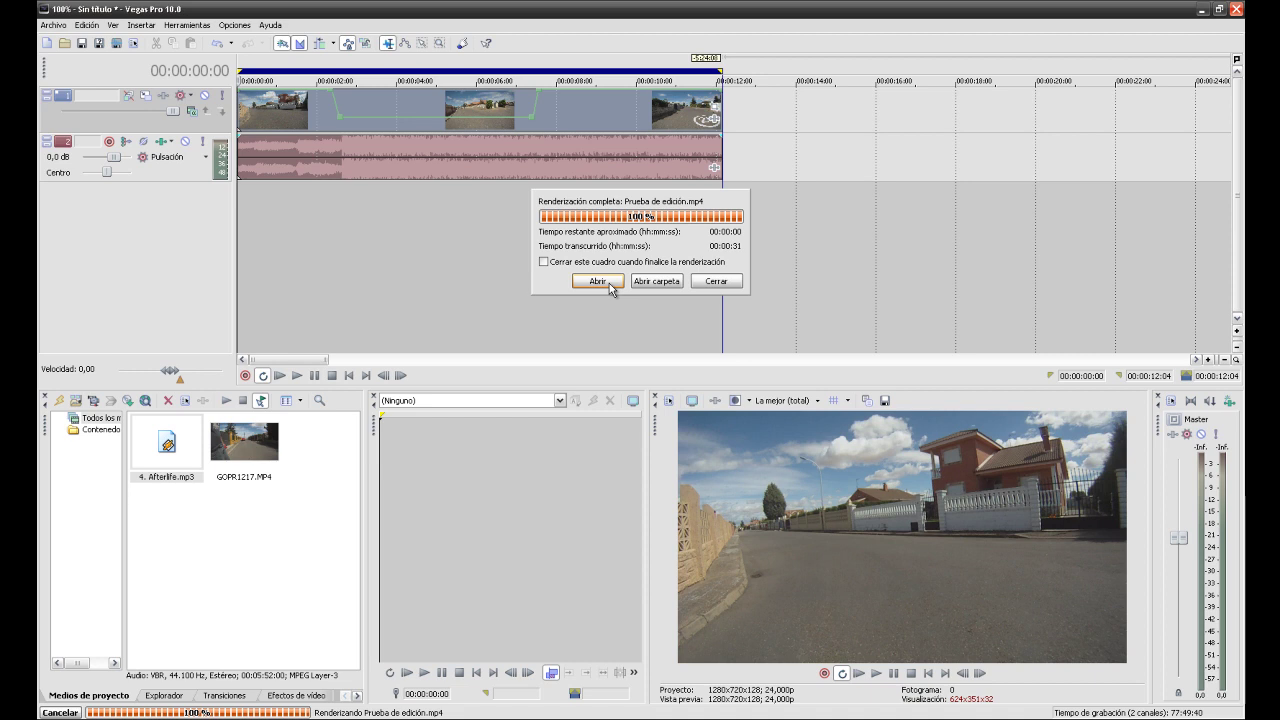
- Open the rendered Prueba de edición video, play it through twice to check it, and close the player
click(599, 281)
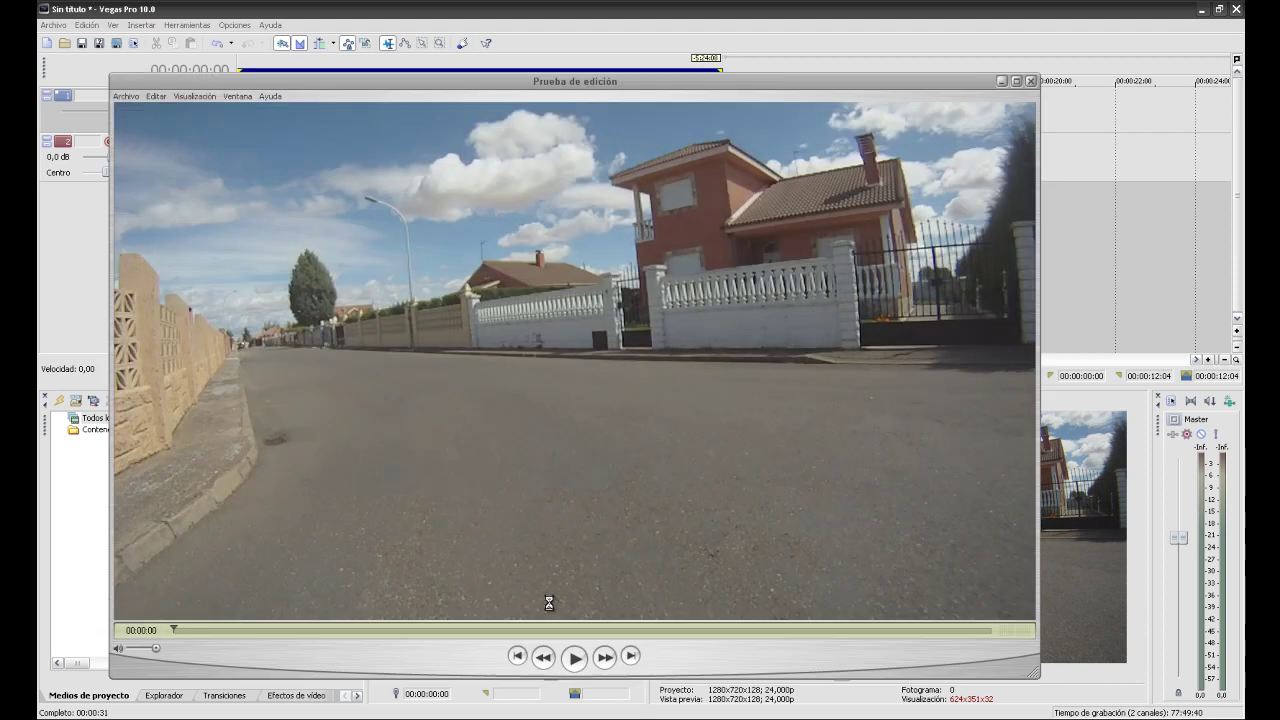
click(574, 658)
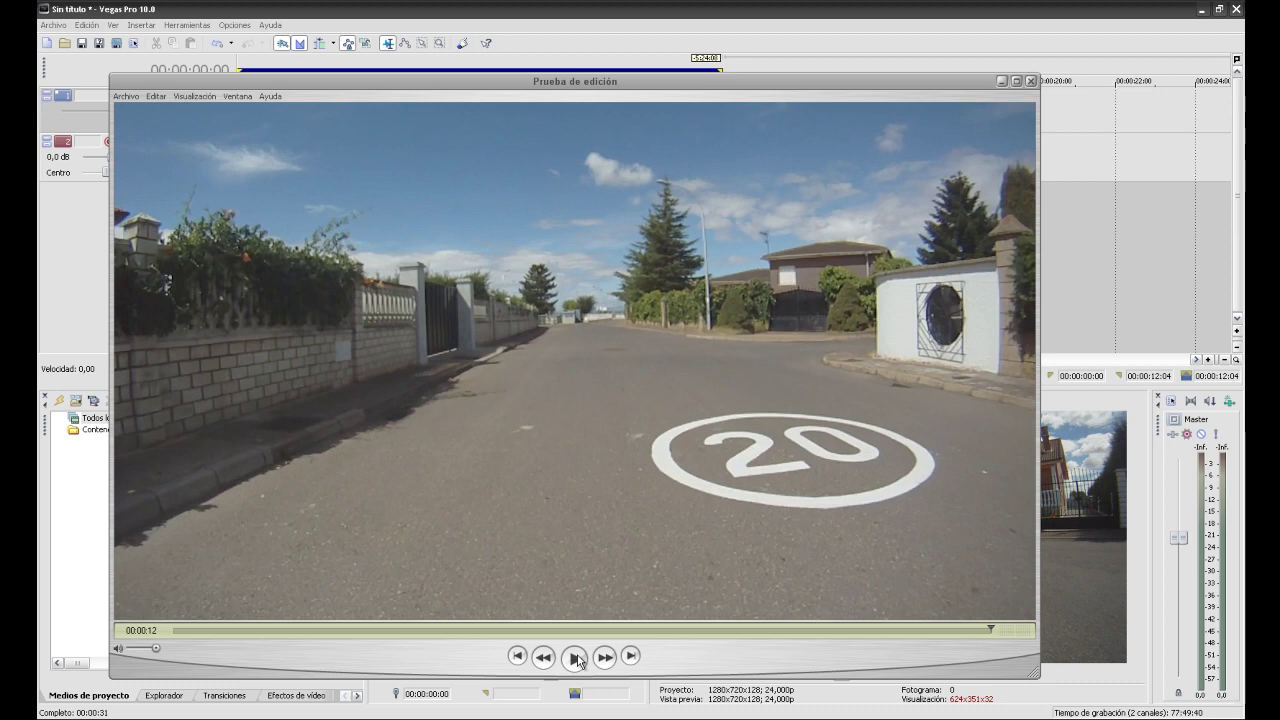
click(575, 657)
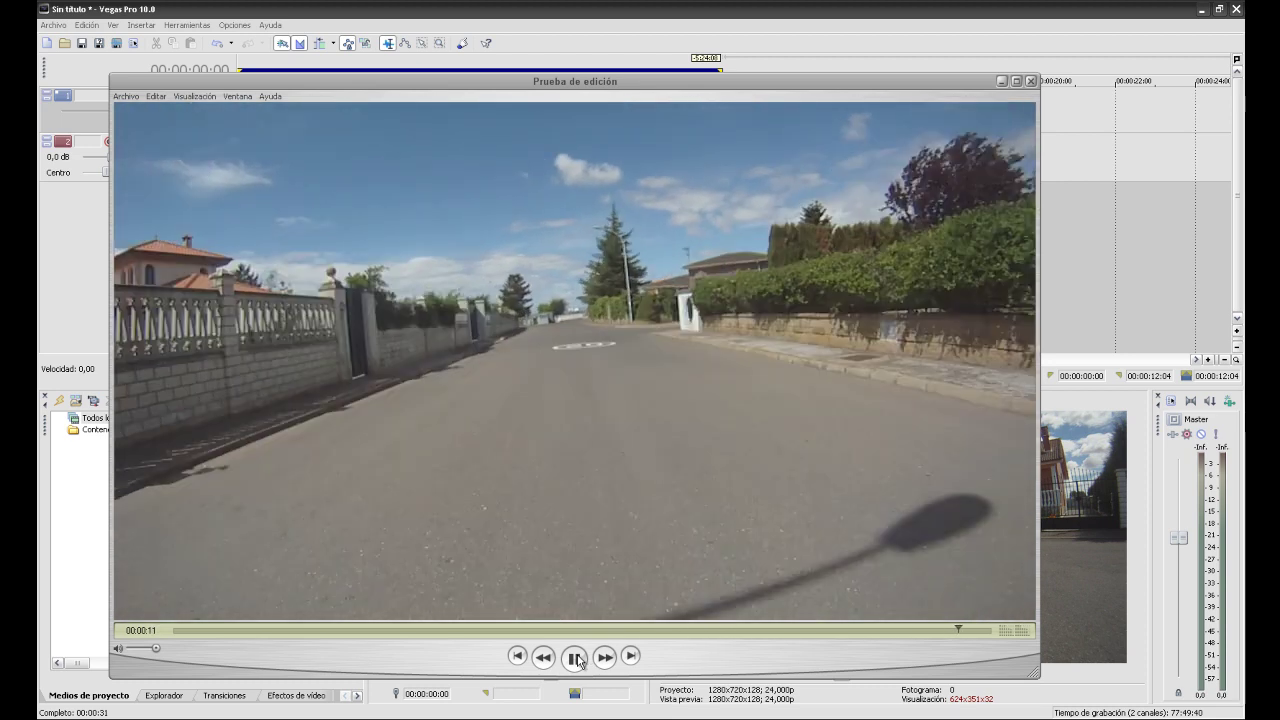
click(576, 658)
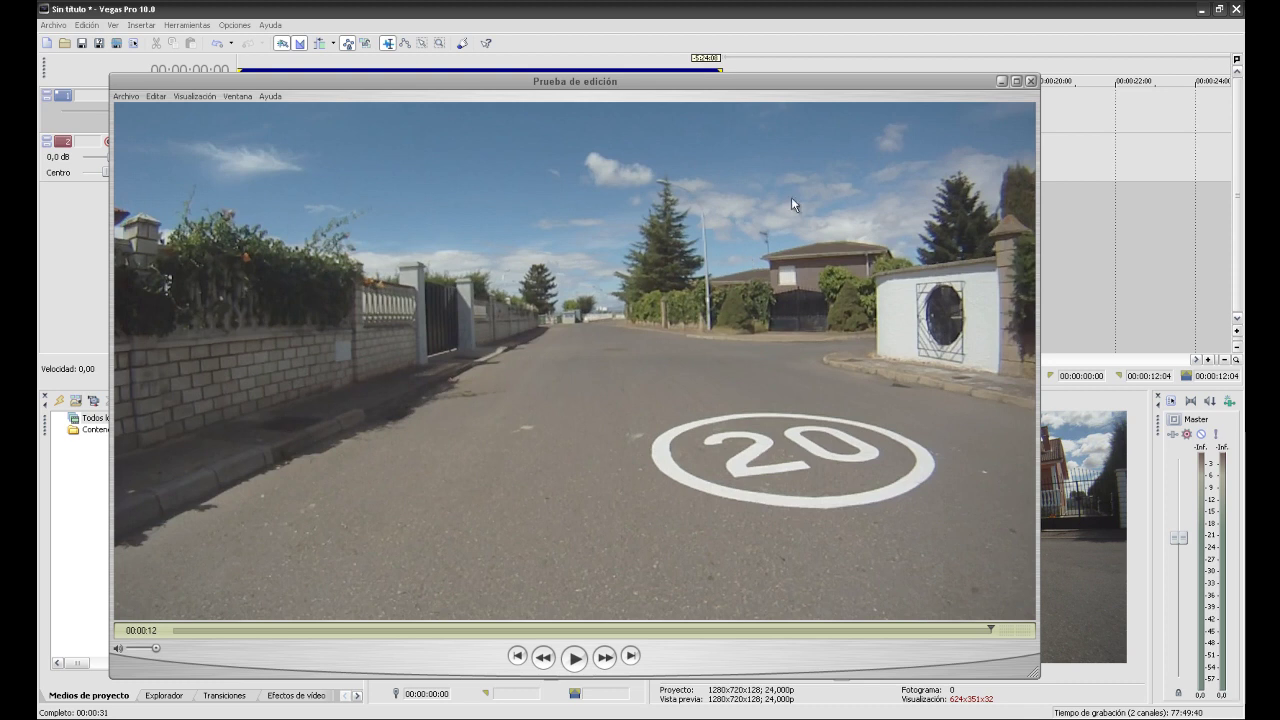
drag(858, 83, 918, 73)
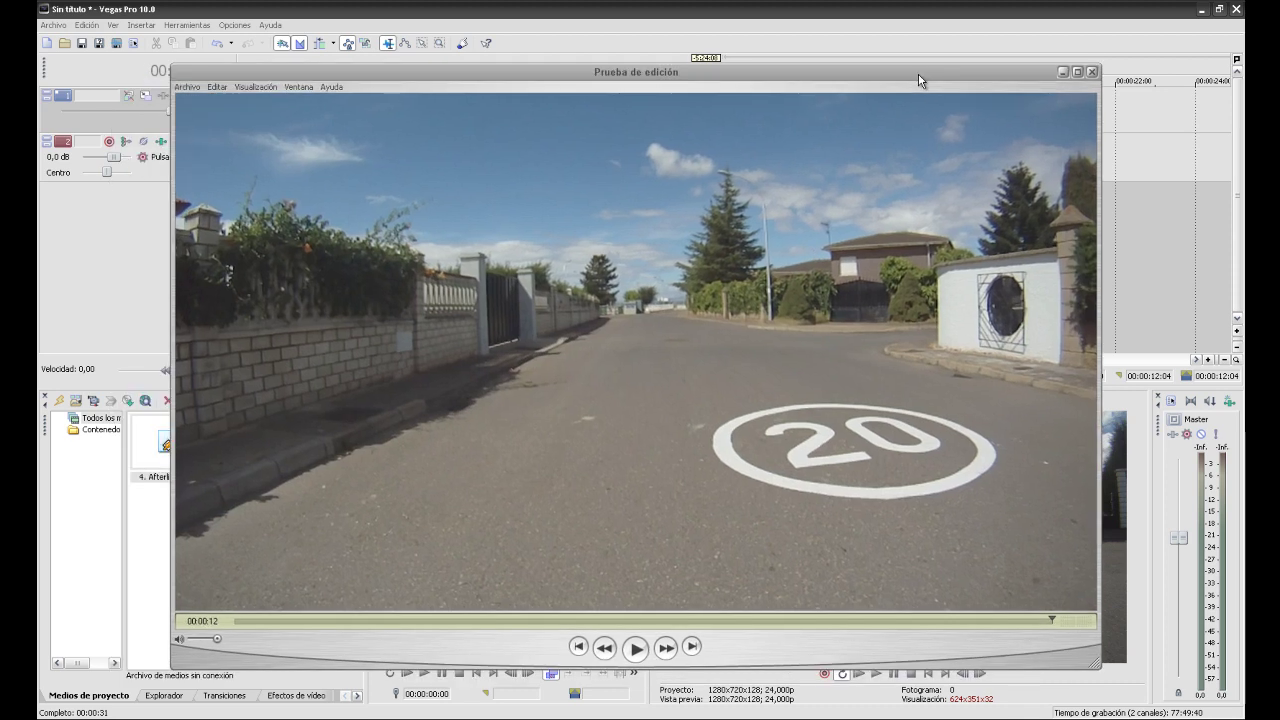
click(1093, 74)
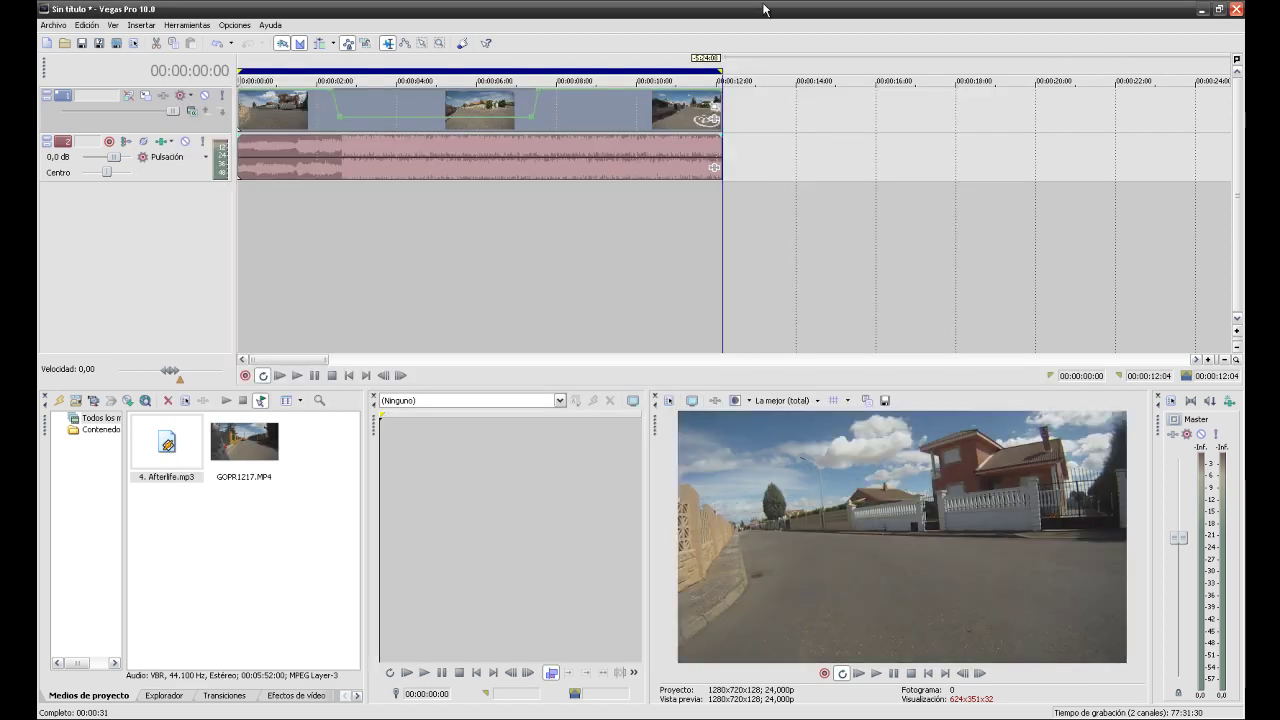